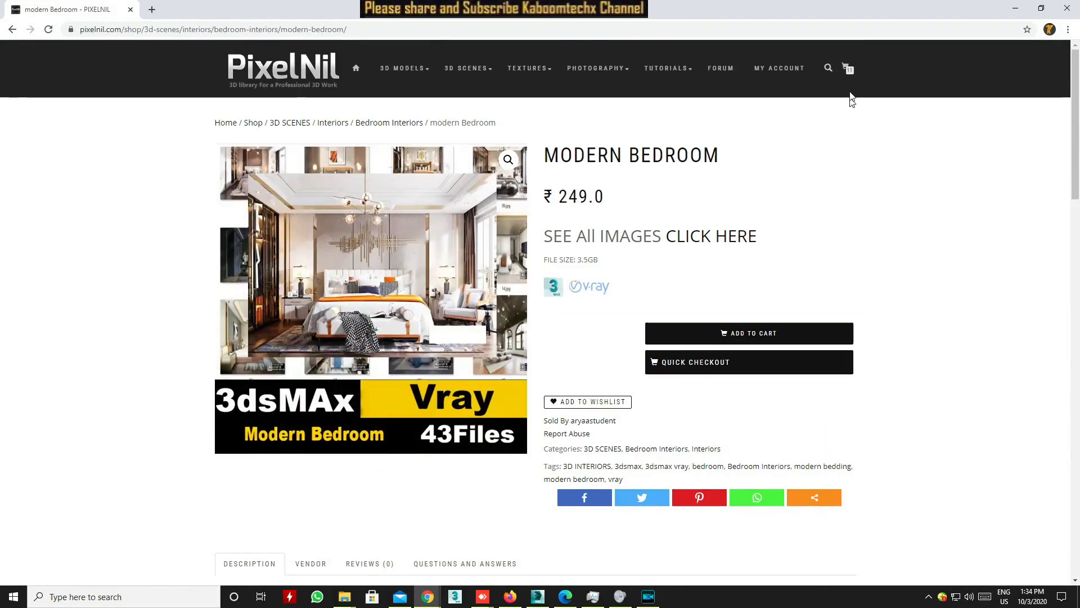
Search the PixelNil shop for 'kitchen'
click(828, 68)
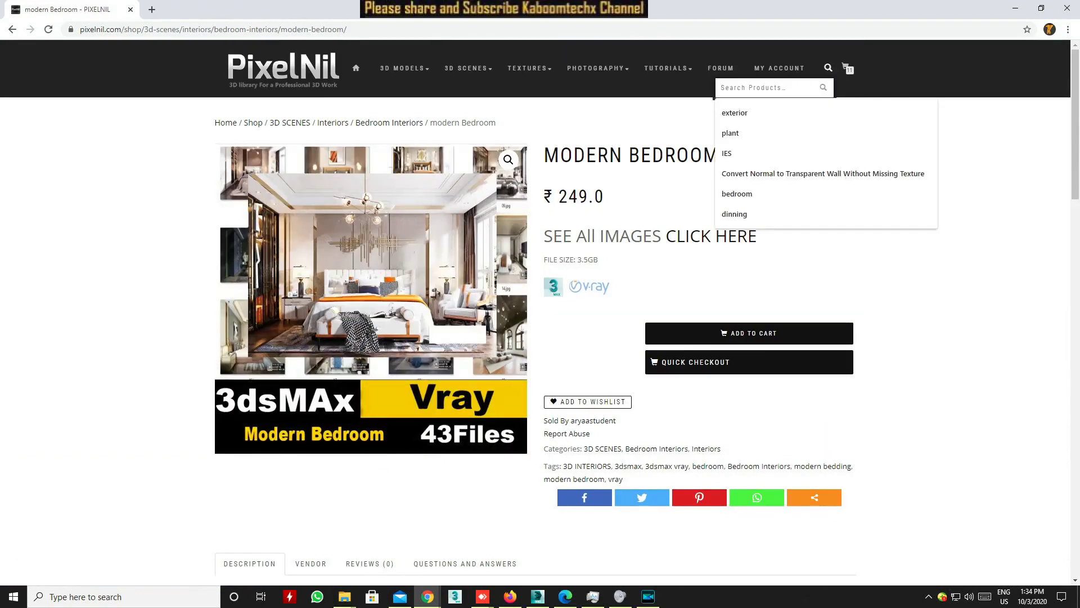
text(kit)
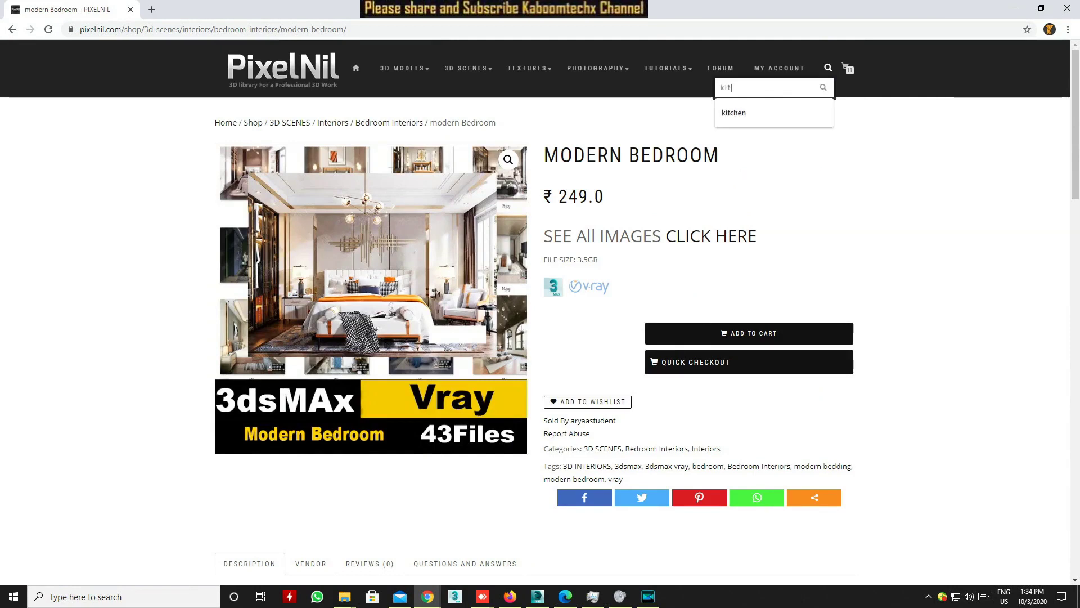
text(chen)
key(Return)
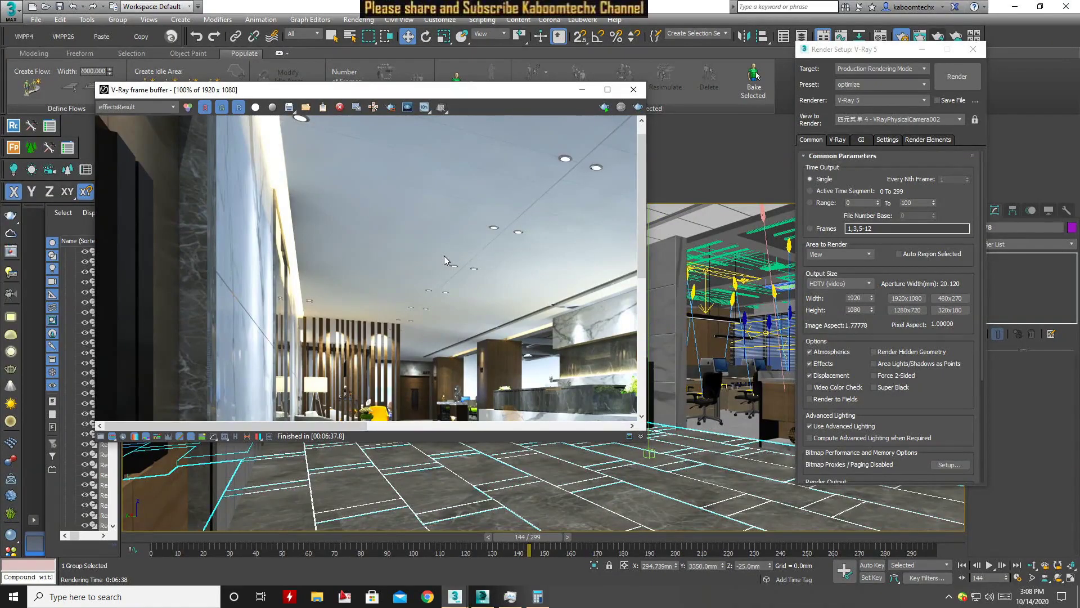
Zoom around the finished V-Ray frame buffer render, then close it
scroll(443, 269, up, 1)
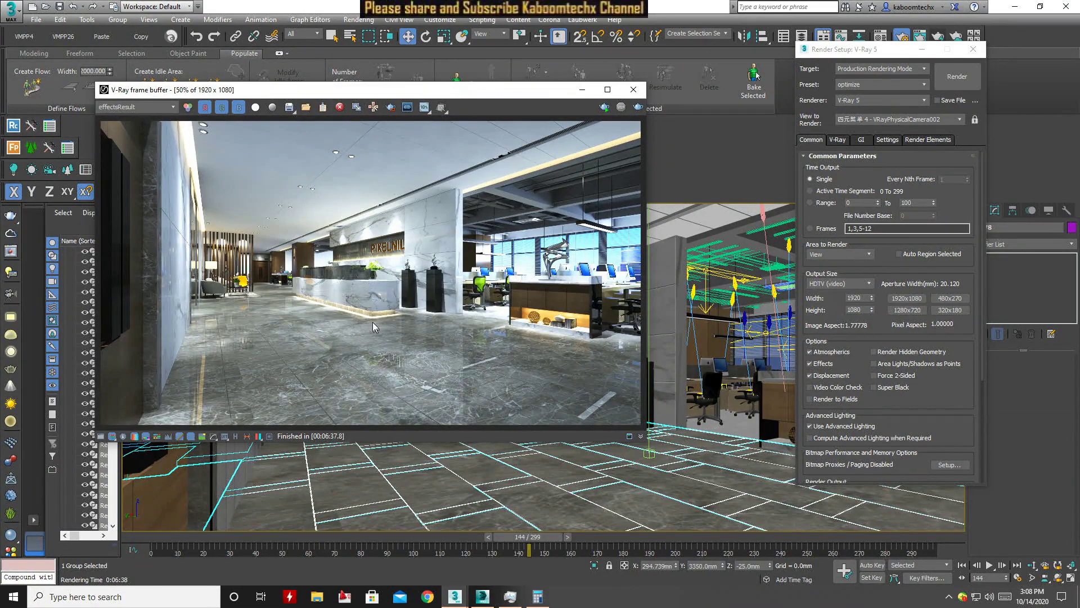
scroll(373, 319, up, 1)
scroll(319, 242, down, 1)
scroll(353, 226, down, 1)
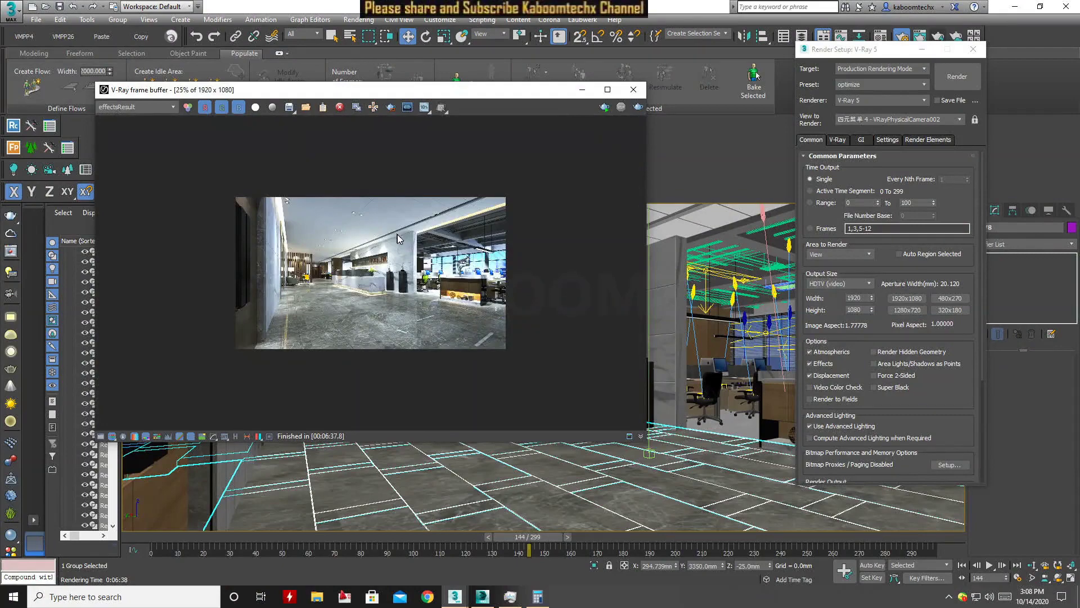
click(642, 95)
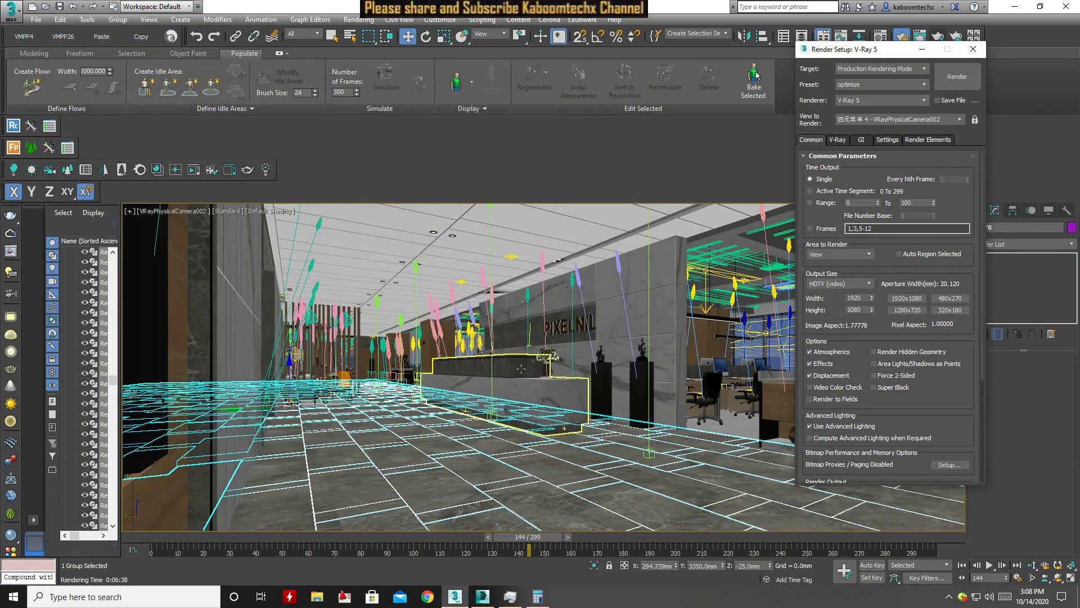
Close the Render Setup: V-Ray 5 dialog, returning to the lobby camera view
click(228, 211)
click(247, 234)
click(459, 397)
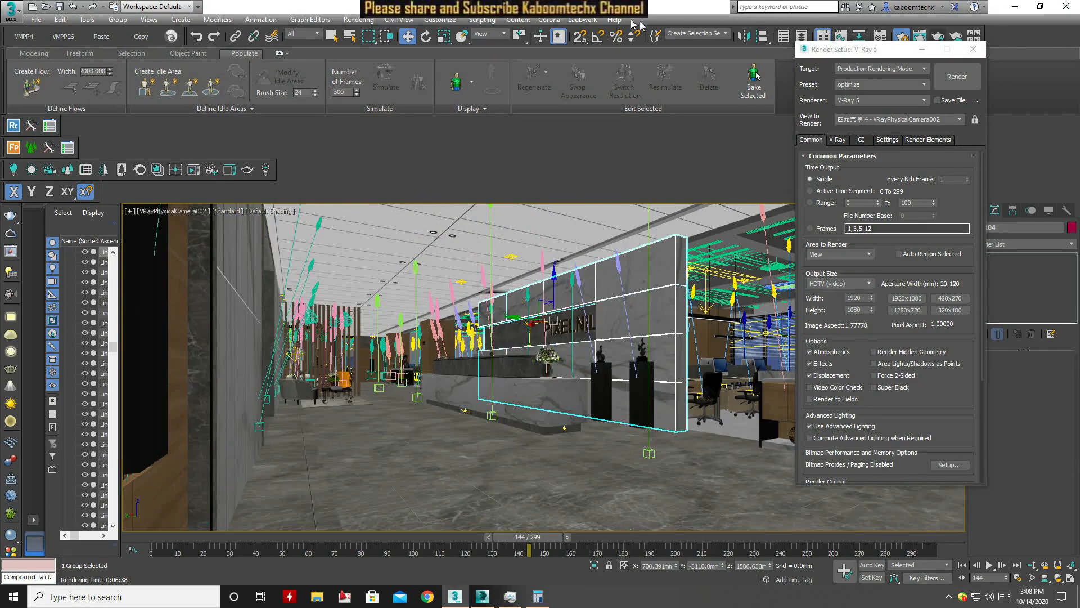
click(973, 49)
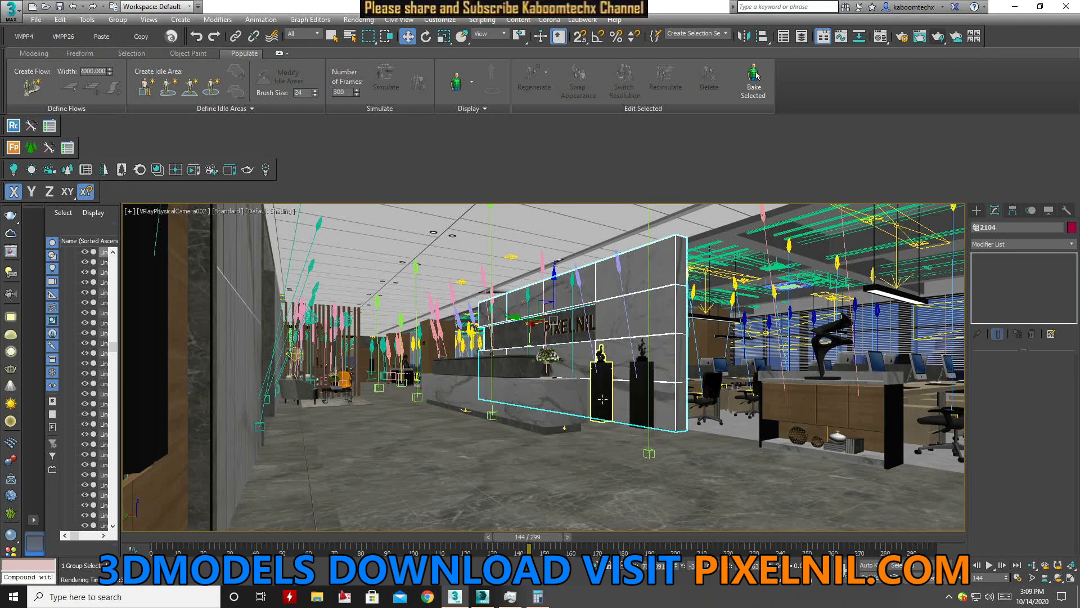
click(26, 89)
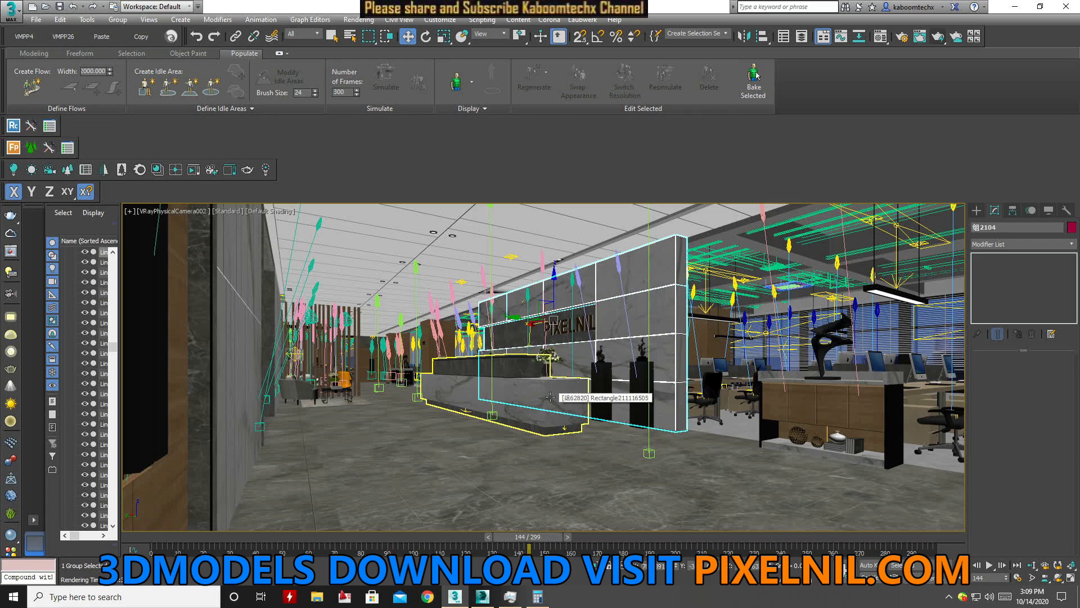
Maximize the viewport and dock the floating axis-constraint and lights/cameras toolbars into the top row
key(t)
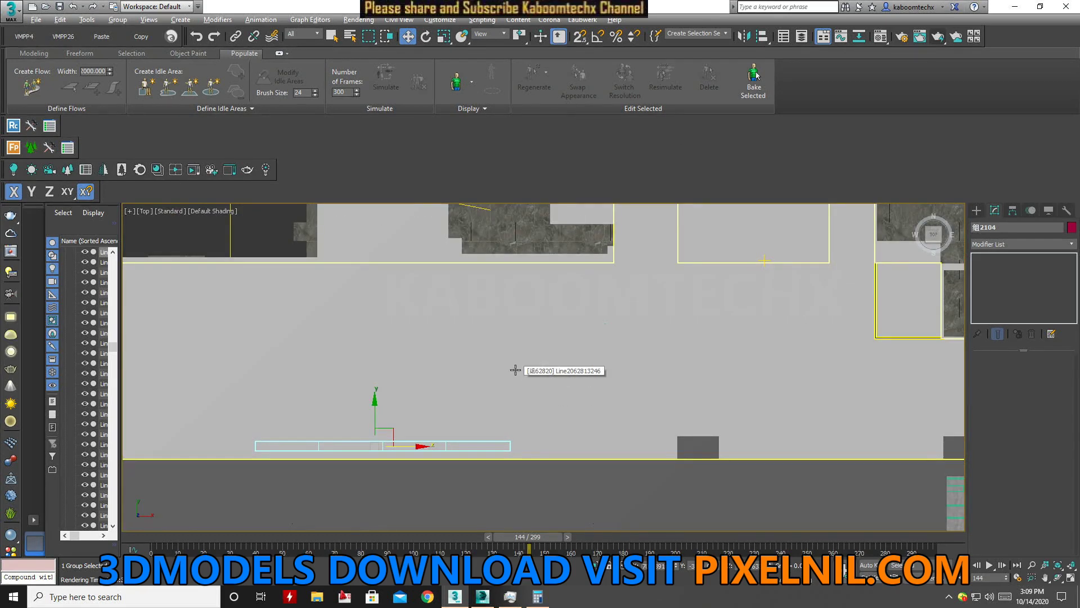
key(alt+w)
key(alt+w)
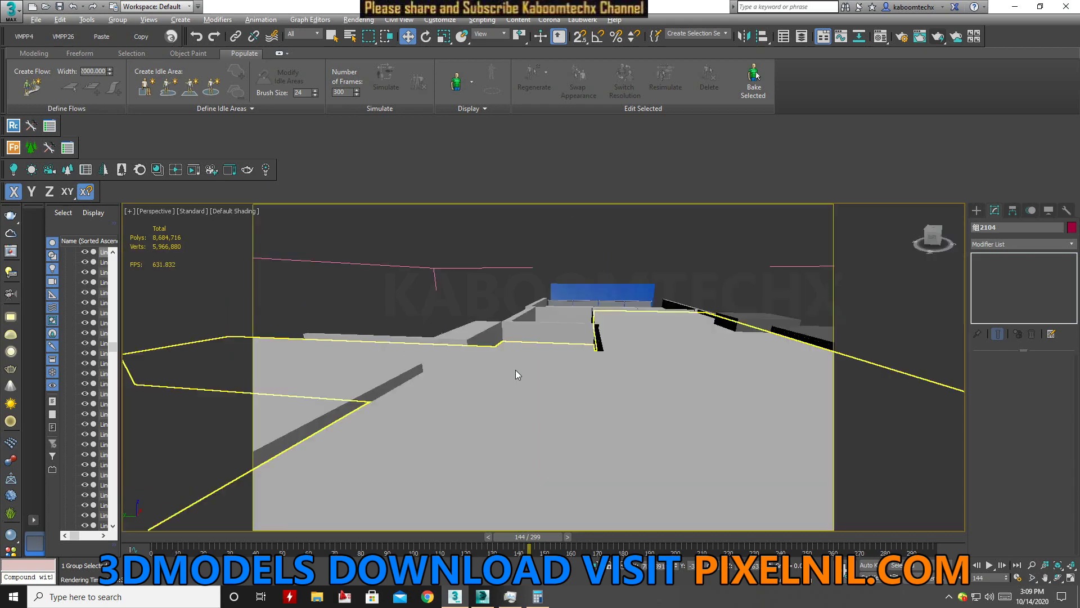
mouse_move(3, 191)
mouse_down()
mouse_move(138, 145)
mouse_move(71, 127)
mouse_up()
drag(4, 145, 164, 138)
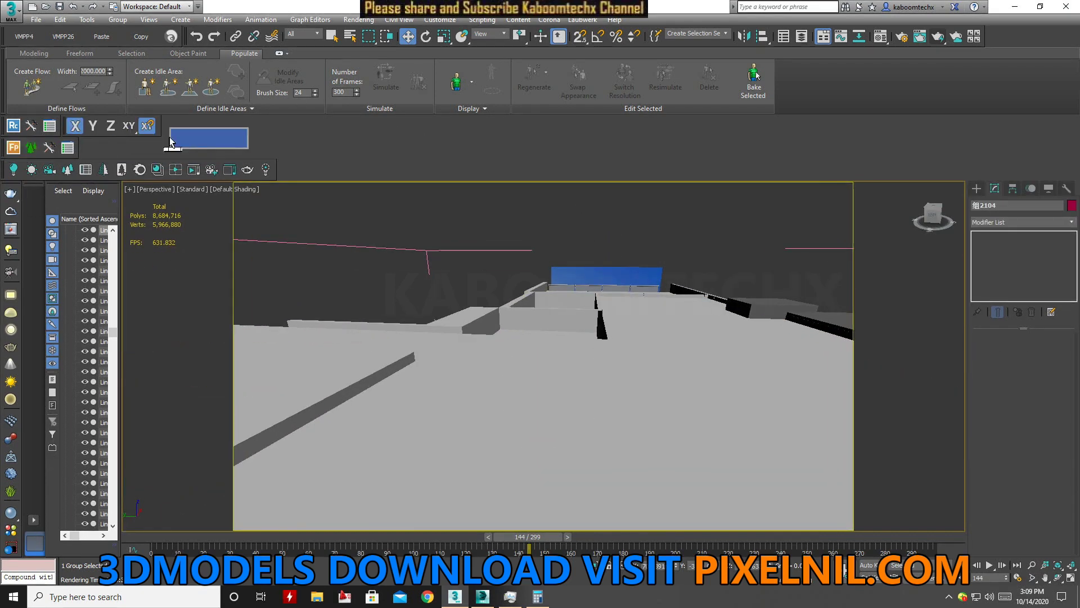
drag(6, 148, 263, 126)
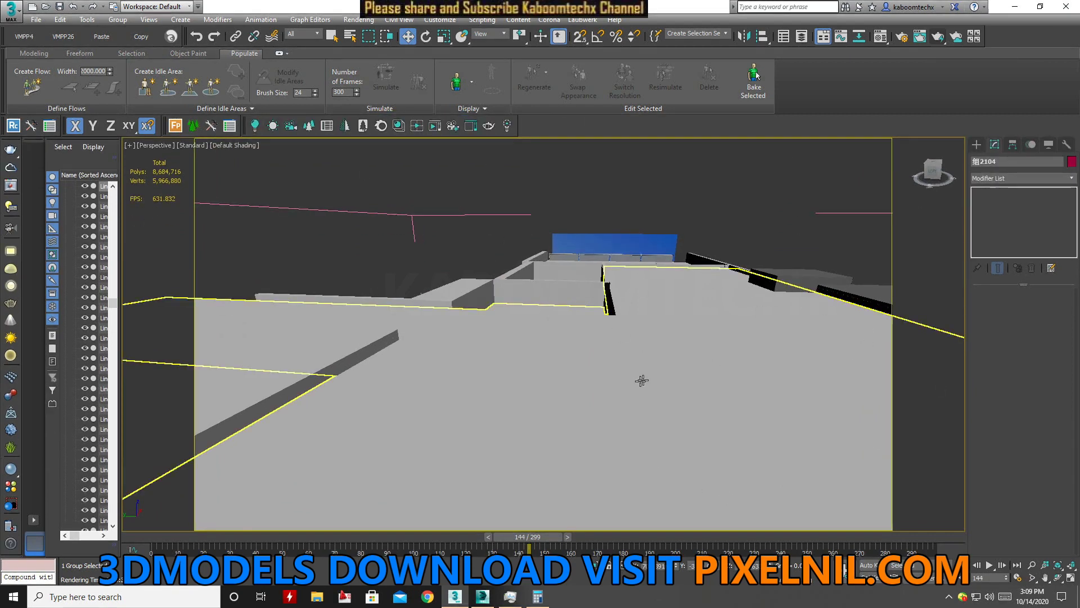
Frame the whole lobby floor plan in Top view and display it in wireframe
key(t)
scroll(695, 318, down, 2)
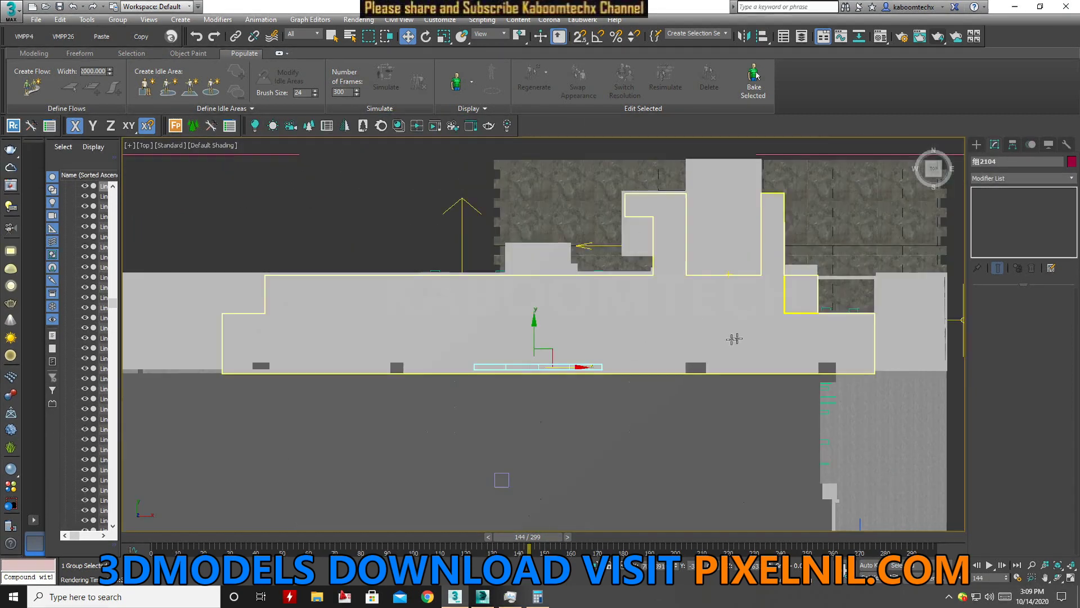
middle_drag(699, 332, 656, 381)
key(F3)
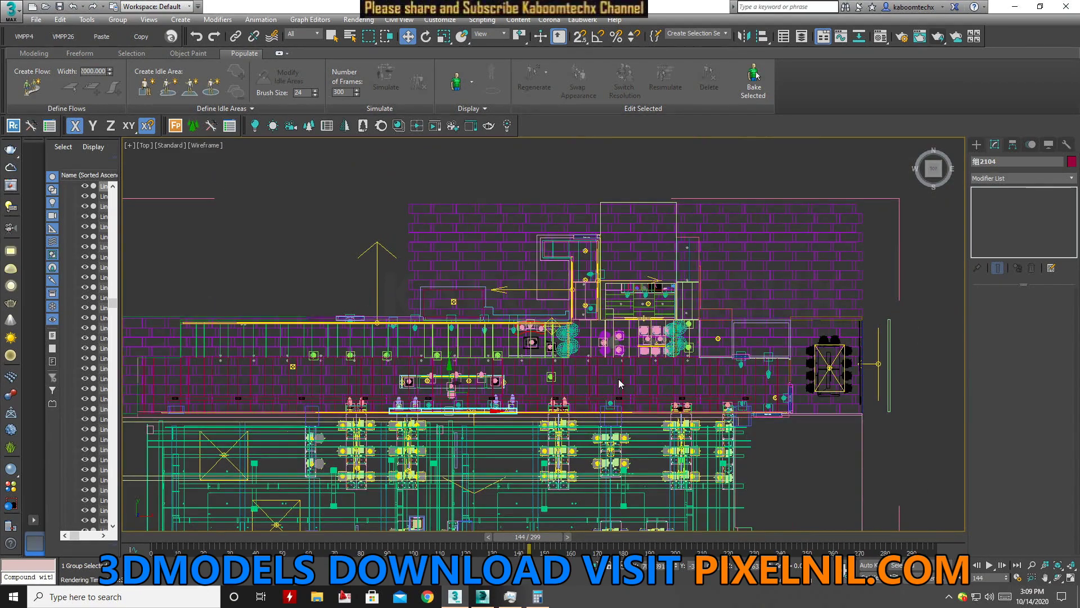
scroll(528, 359, up, 2)
middle_drag(528, 359, 563, 391)
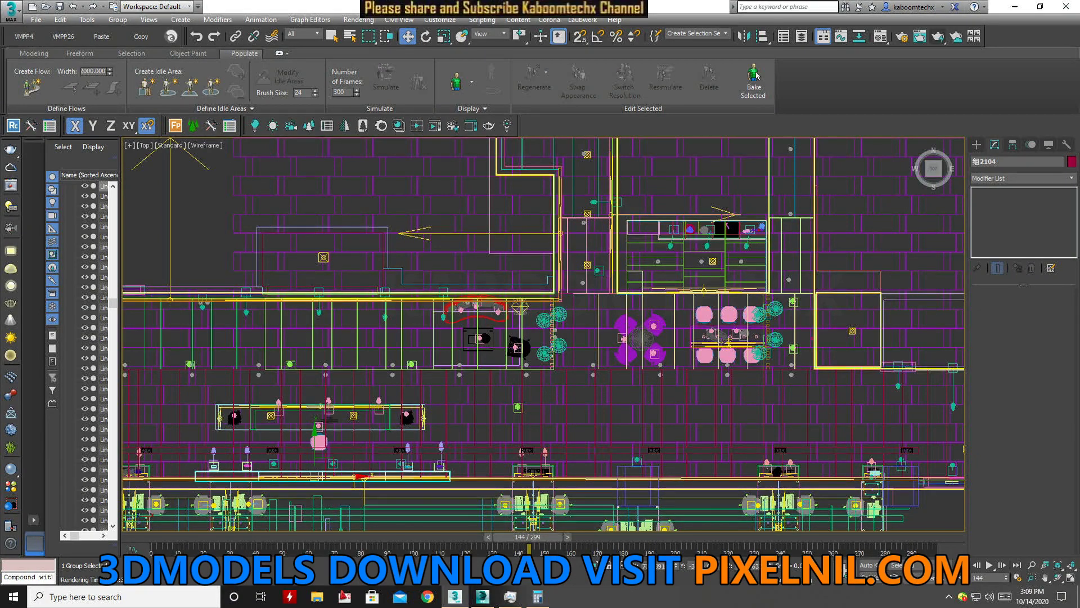
scroll(505, 316, up, 2)
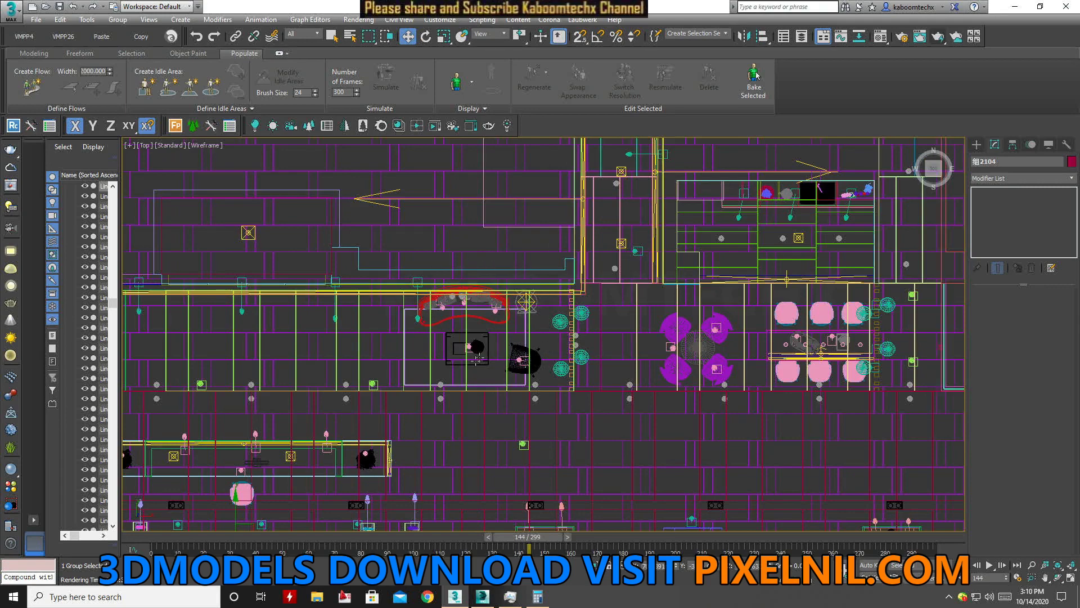
scroll(343, 389, down, 2)
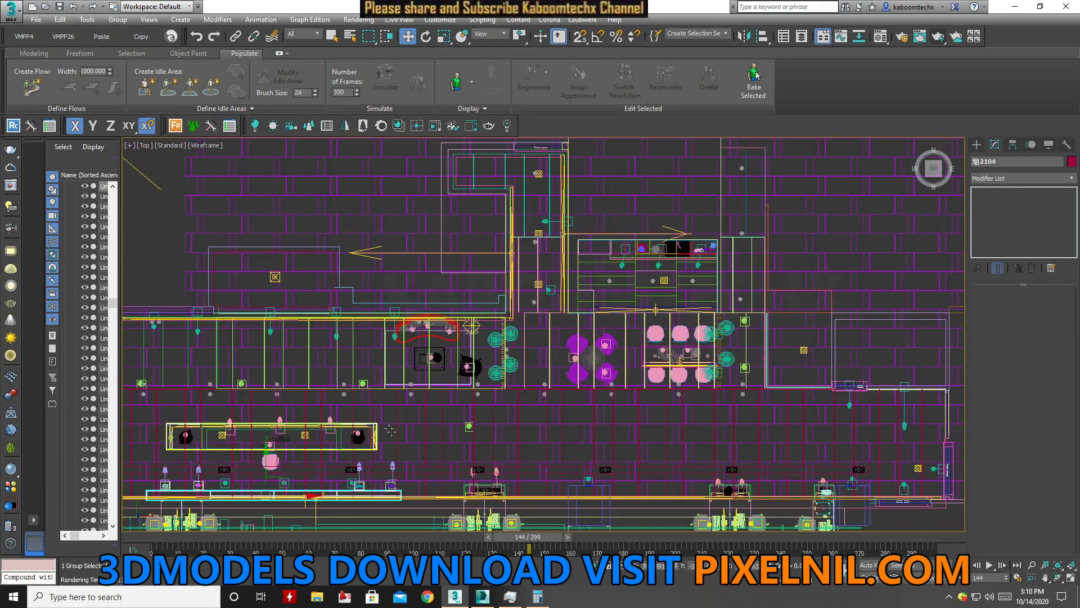
scroll(842, 433, down, 3)
scroll(894, 415, up, 2)
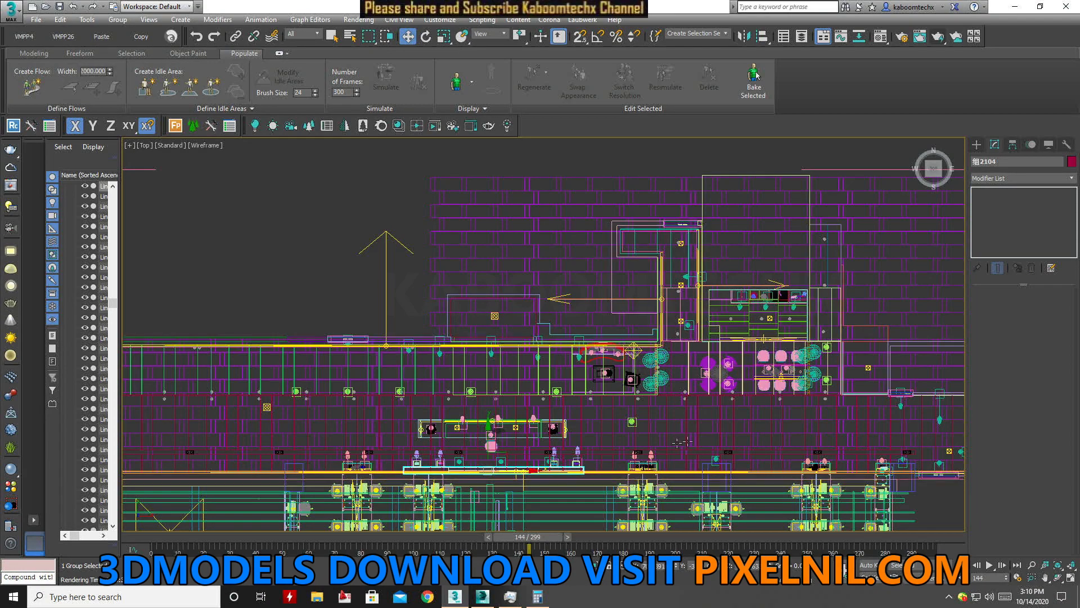
mouse_move(745, 415)
middle_down()
mouse_move(723, 458)
mouse_move(695, 315)
middle_up()
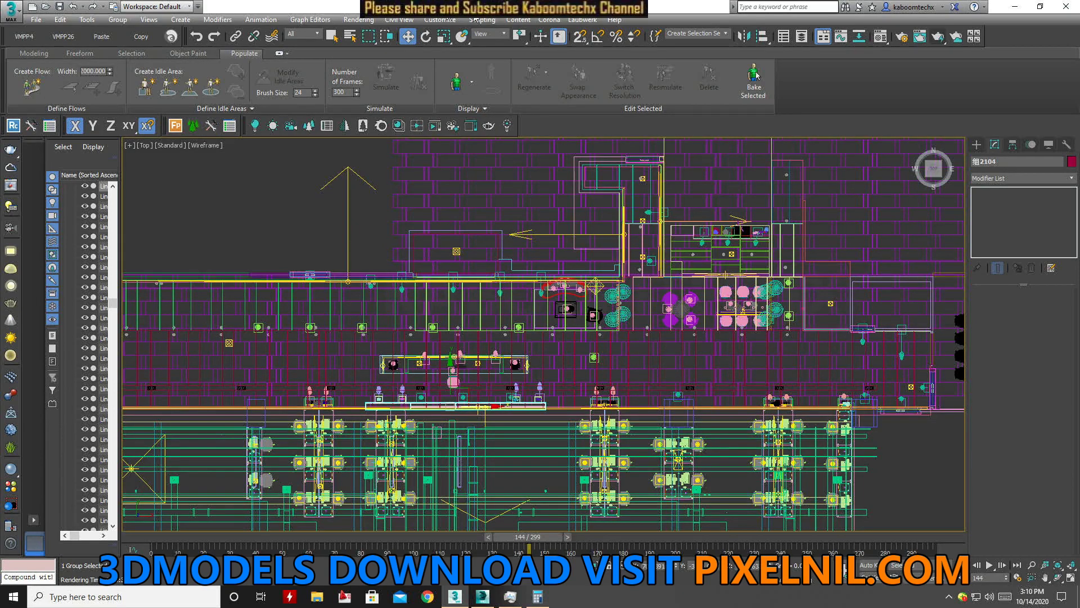
Draw a small Rectangle spline between the seating area and the long desk
click(977, 144)
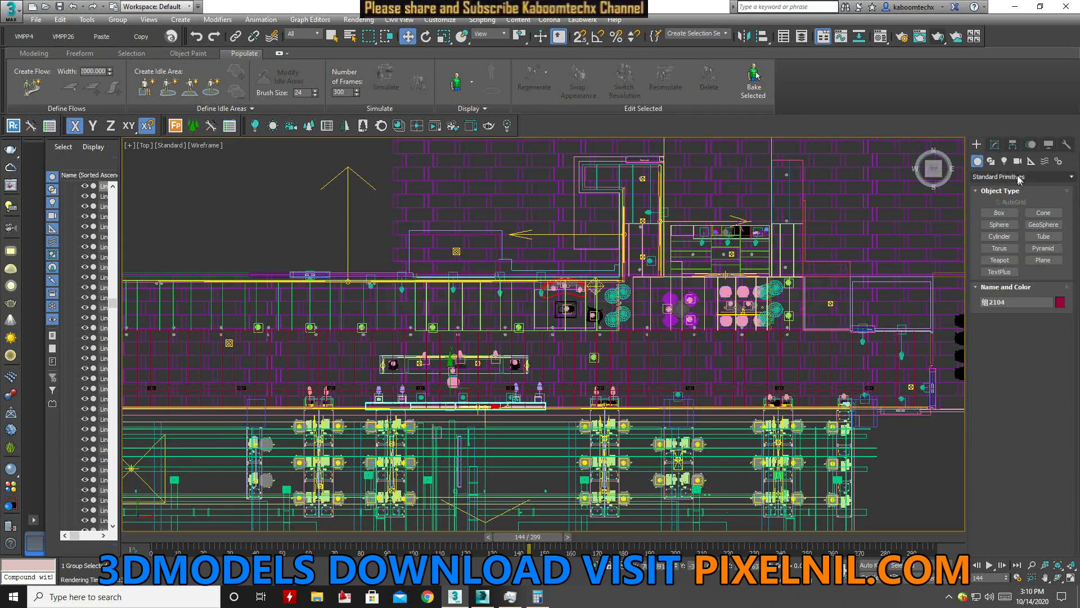
click(993, 162)
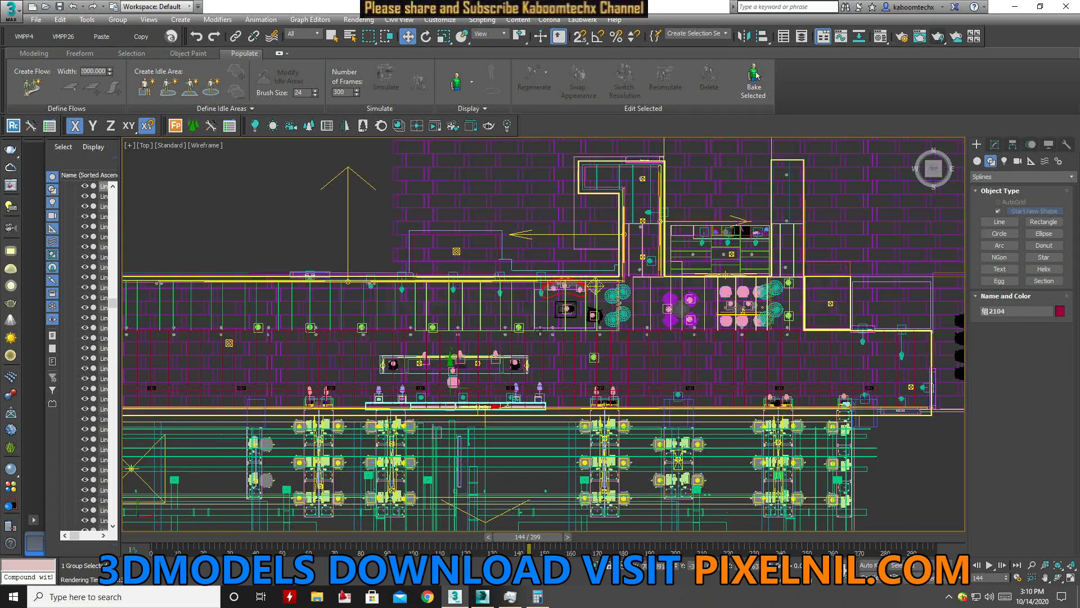
scroll(541, 331, up, 2)
scroll(563, 346, up, 1)
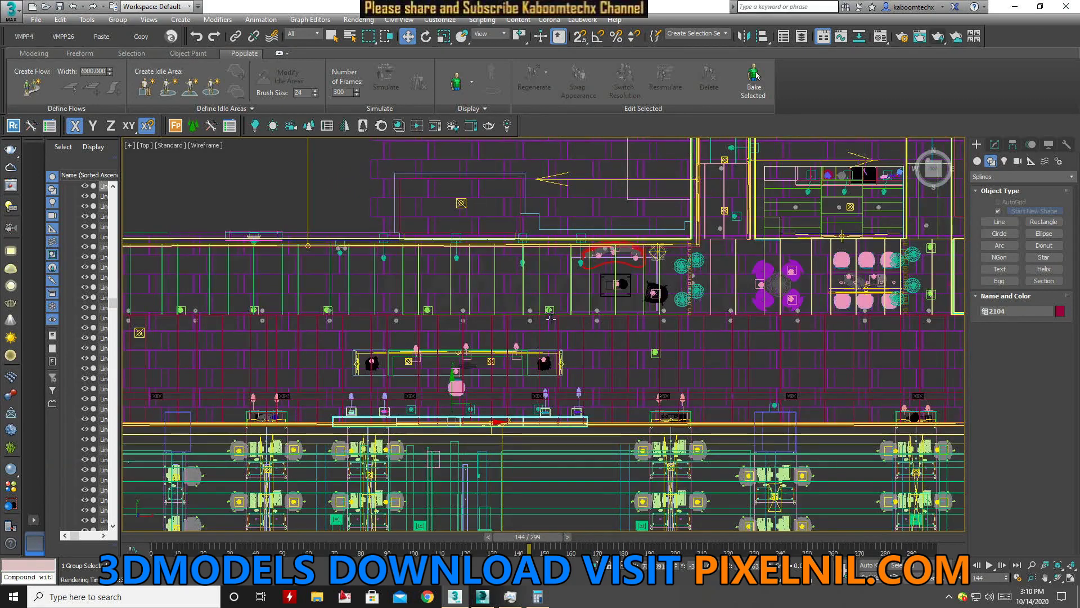
click(1043, 221)
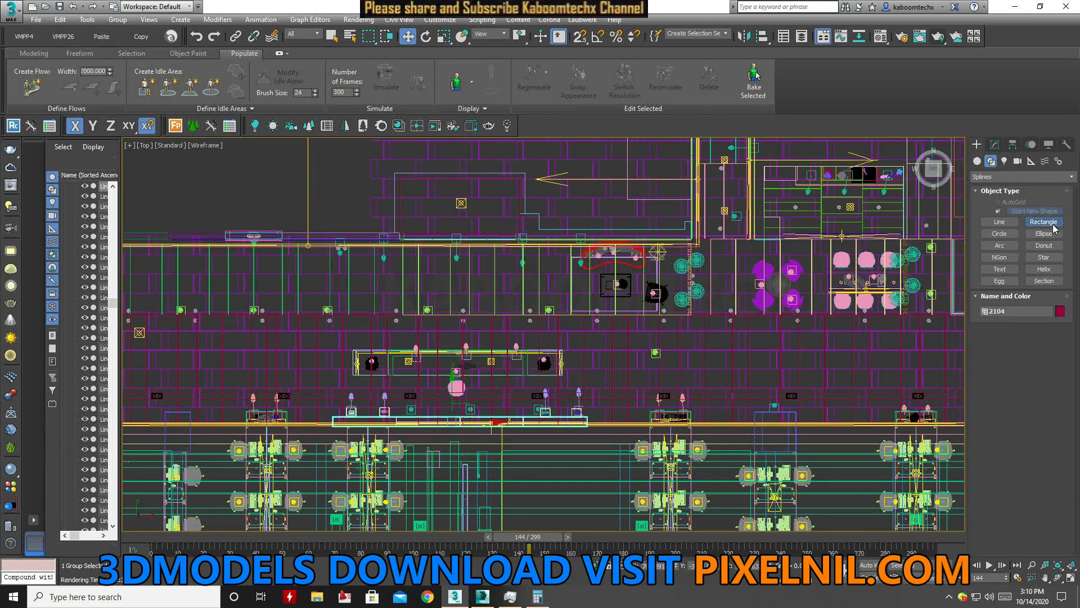
drag(563, 349, 590, 296)
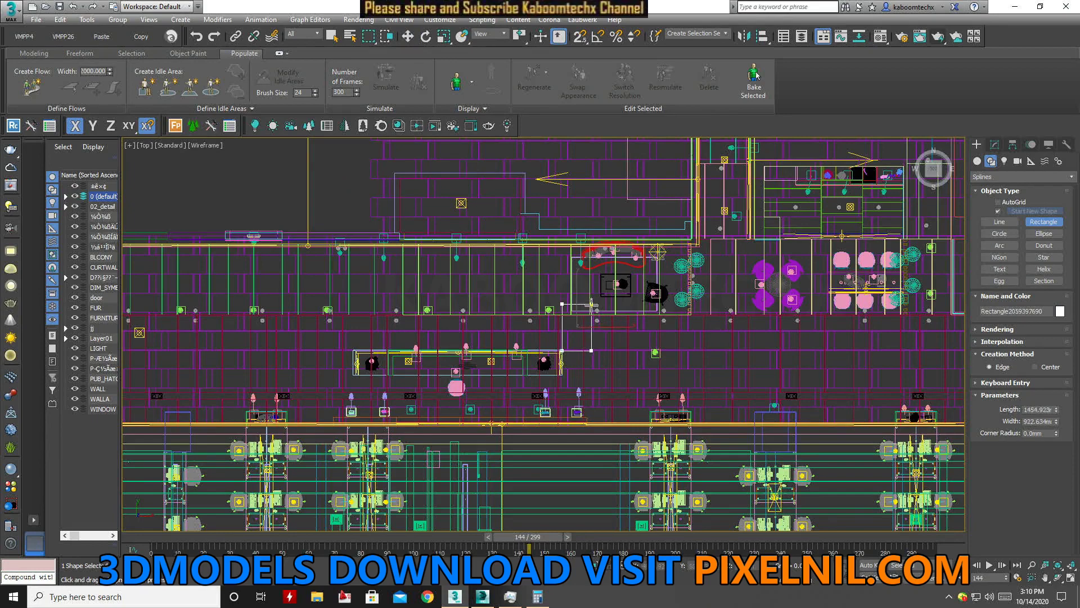
drag(590, 295, 585, 308)
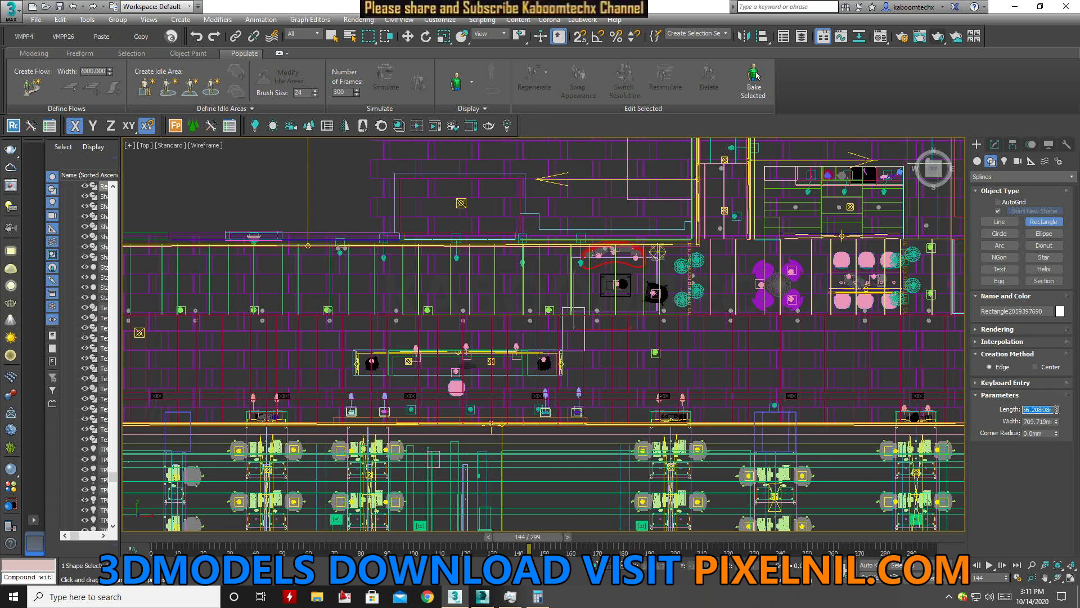
Adjust the rectangle's Length, then switch to Move and clear the selection
drag(1058, 409, 1021, 409)
key(w)
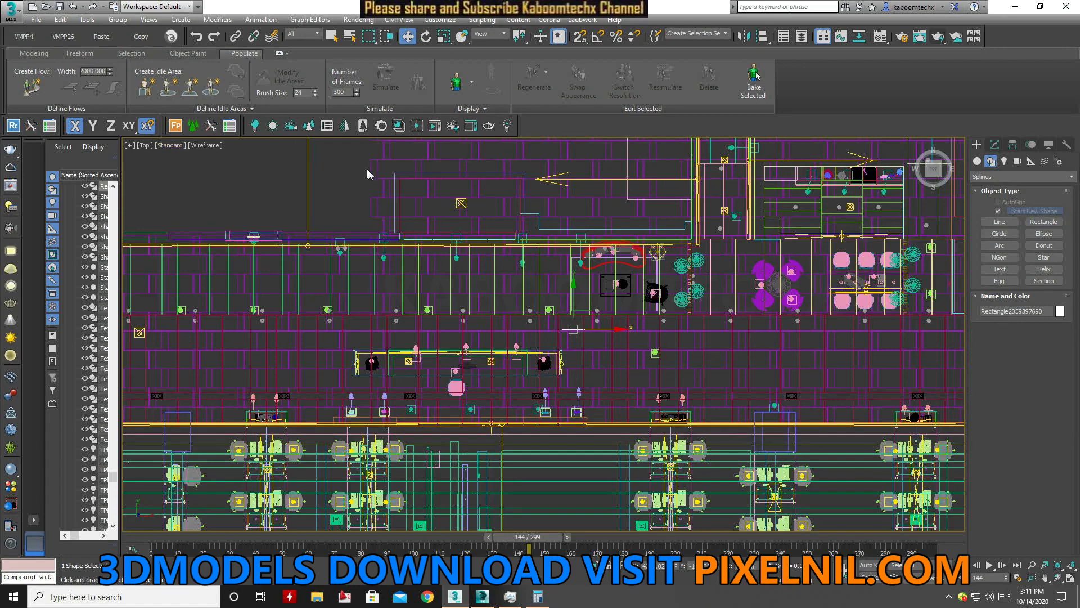
click(385, 171)
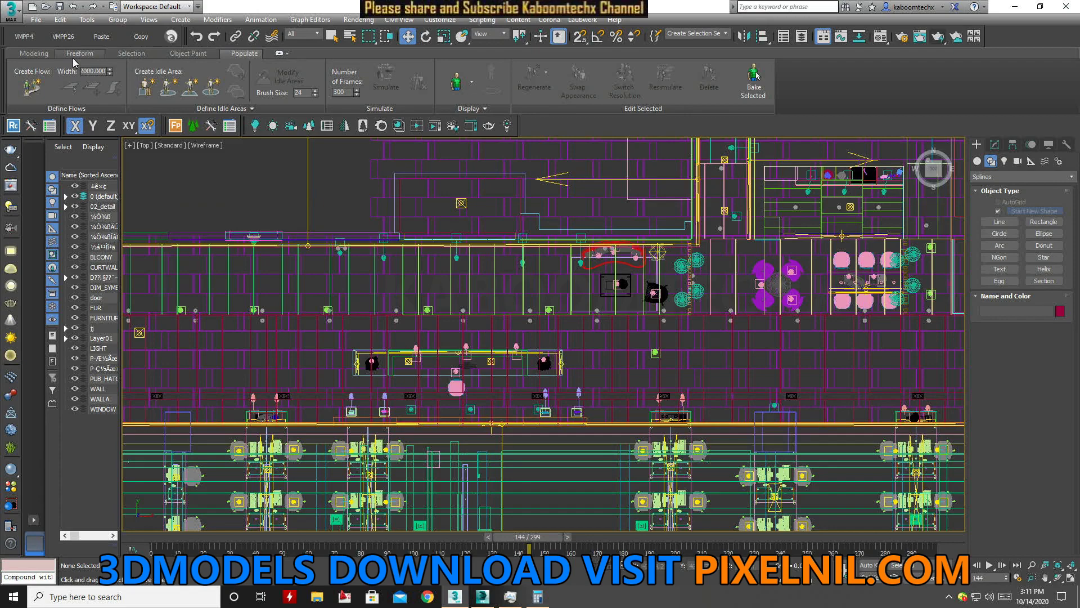
click(32, 86)
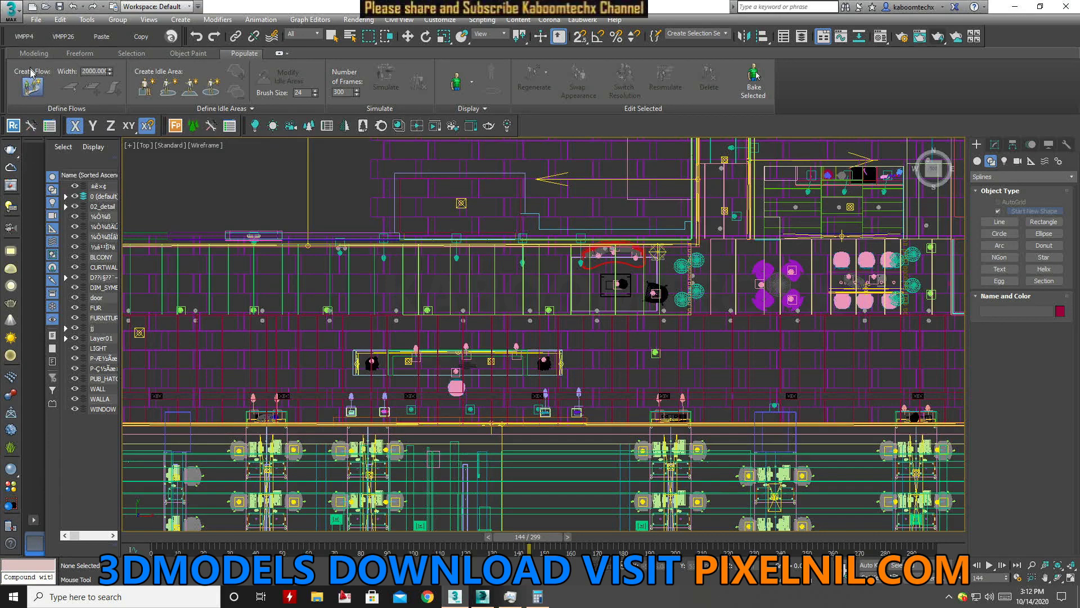
Leave Create Flow mode with the Populate flow width set to 2000
click(33, 87)
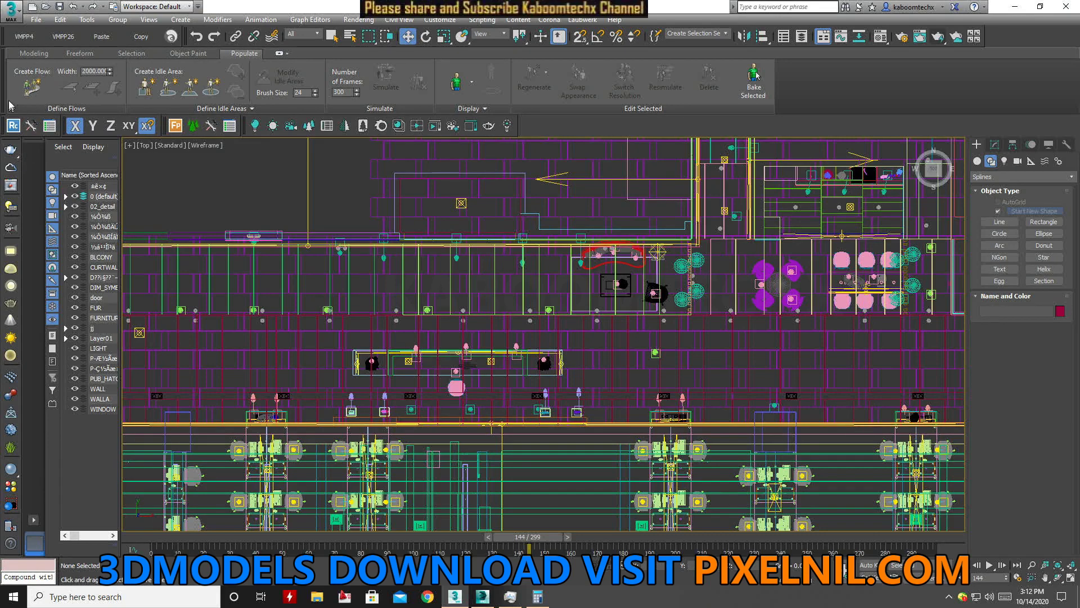
Draw Flow001 with three points from the corridor's right side to the left
click(36, 89)
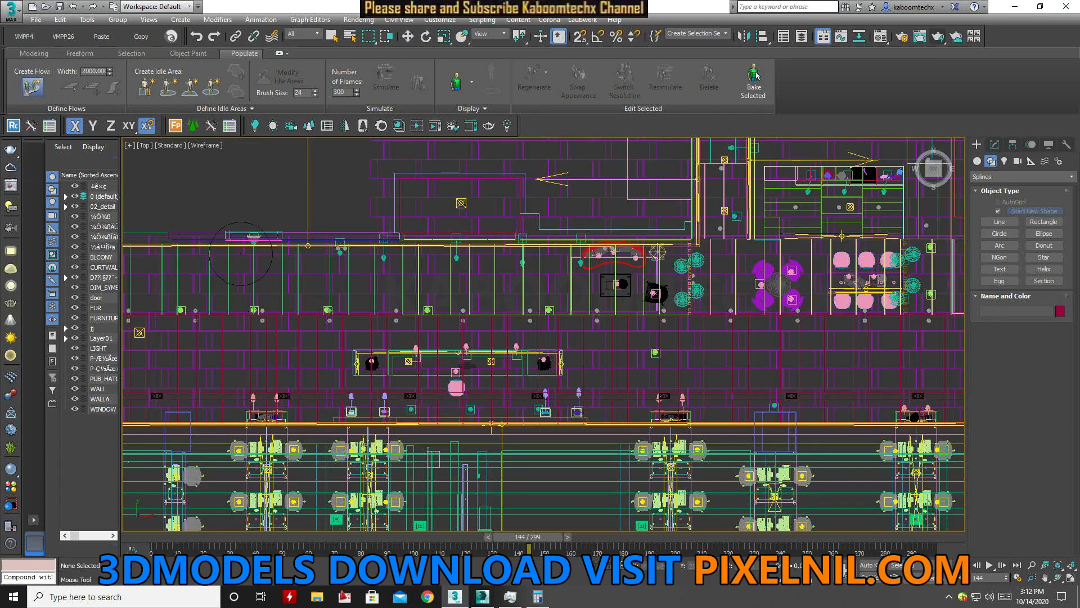
middle_drag(907, 324, 749, 366)
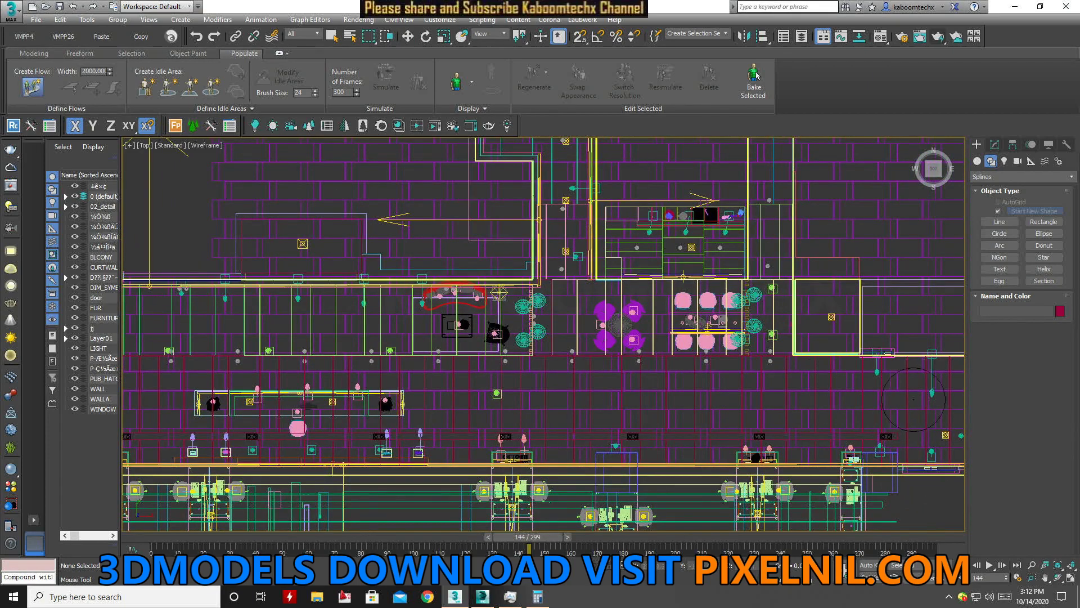
middle_drag(865, 396, 822, 364)
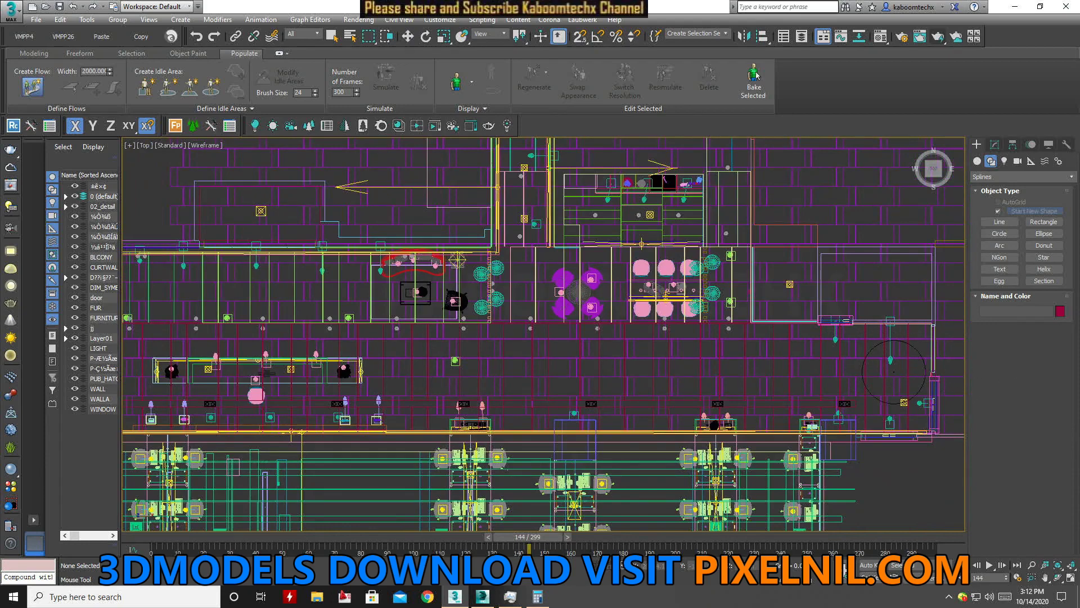
click(893, 364)
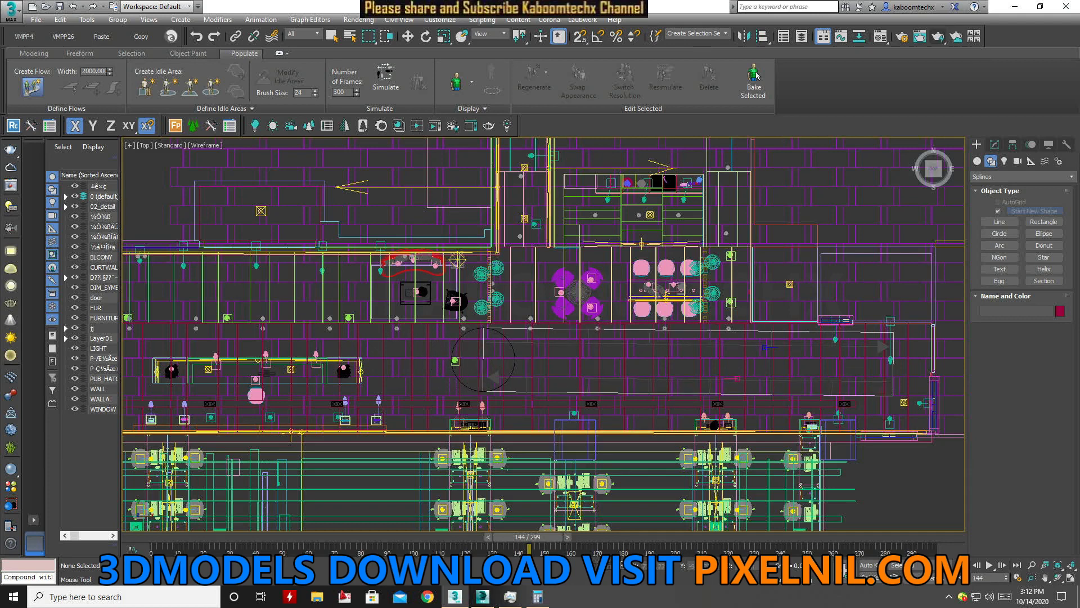
click(484, 362)
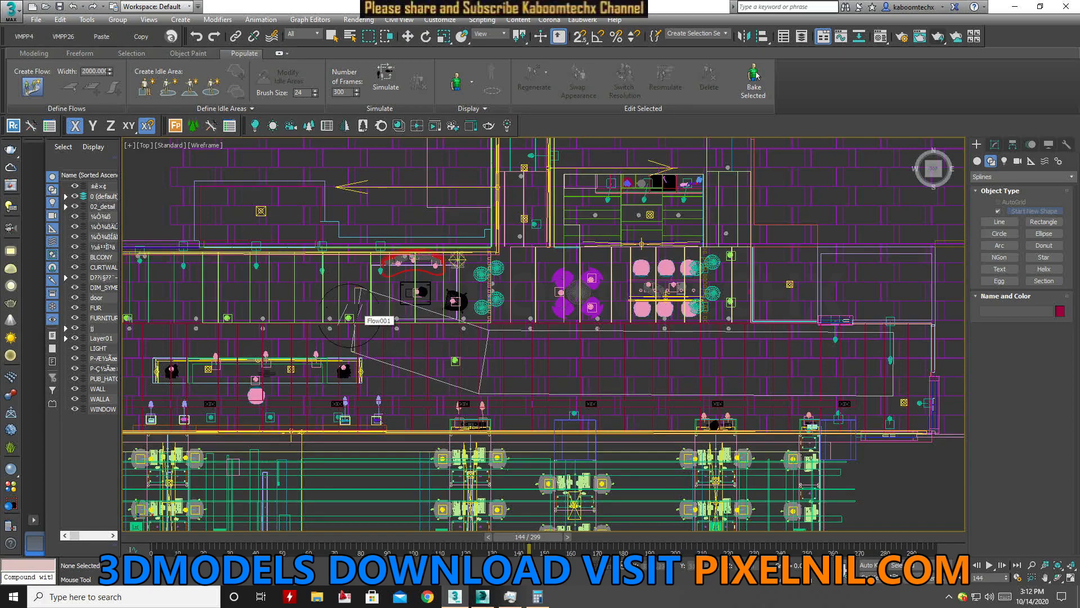
click(235, 311)
right_click(235, 311)
Extend Flow001's left end further left and down, then view it in Perspective
mouse_move(235, 311)
middle_down()
mouse_move(643, 298)
mouse_move(664, 280)
middle_up()
mouse_move(664, 281)
mouse_down()
mouse_move(721, 286)
mouse_move(583, 272)
mouse_move(630, 257)
mouse_up()
middle_drag(630, 257, 585, 288)
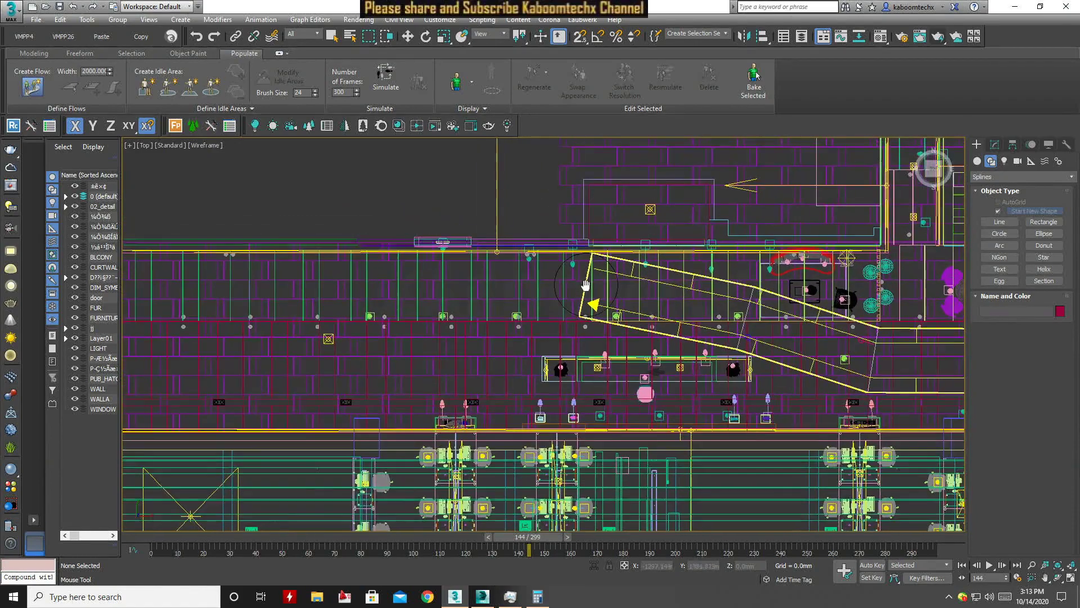
mouse_move(585, 289)
mouse_down()
mouse_move(502, 316)
mouse_move(520, 321)
mouse_move(426, 342)
mouse_move(402, 370)
mouse_move(87, 378)
mouse_move(163, 368)
mouse_move(151, 371)
mouse_up()
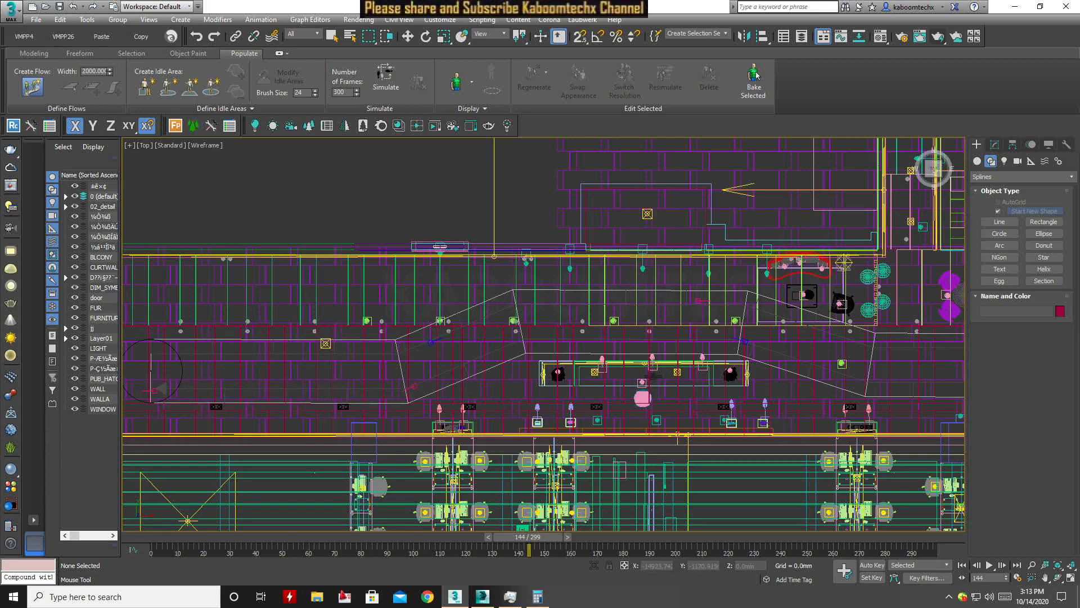
click(150, 372)
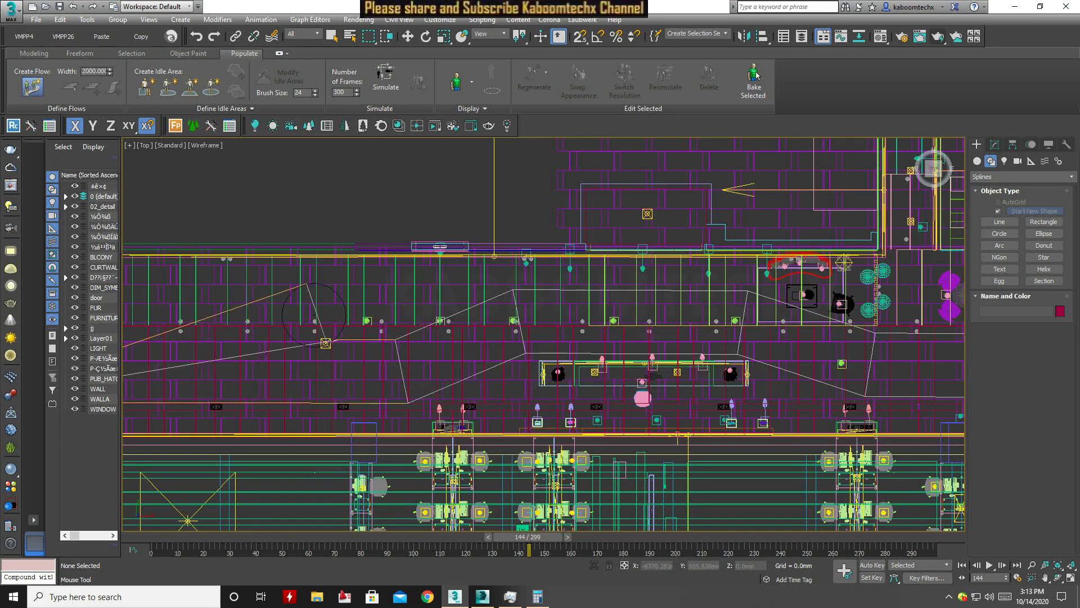
scroll(514, 305, up, 4)
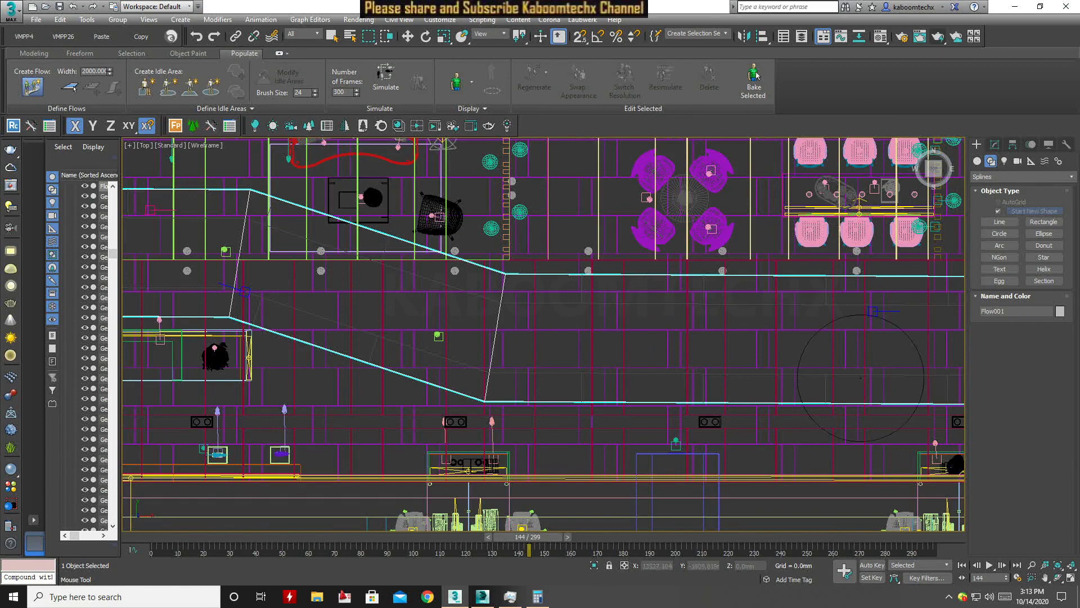
middle_drag(542, 274, 660, 310)
scroll(660, 310, down, 3)
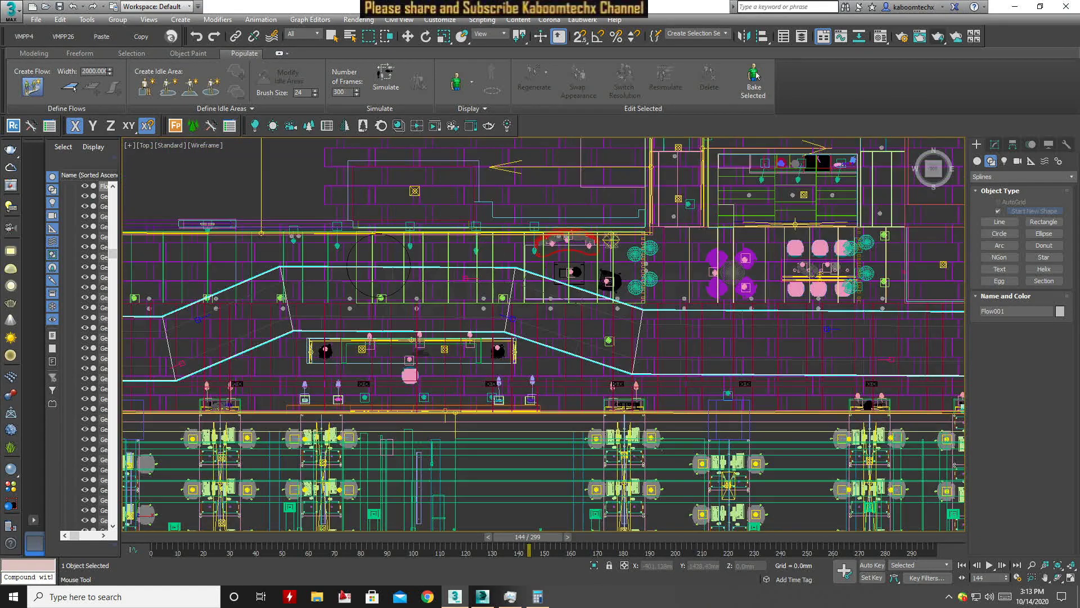
key(p)
mouse_move(676, 285)
middle_down()
mouse_move(603, 257)
mouse_move(585, 270)
middle_up()
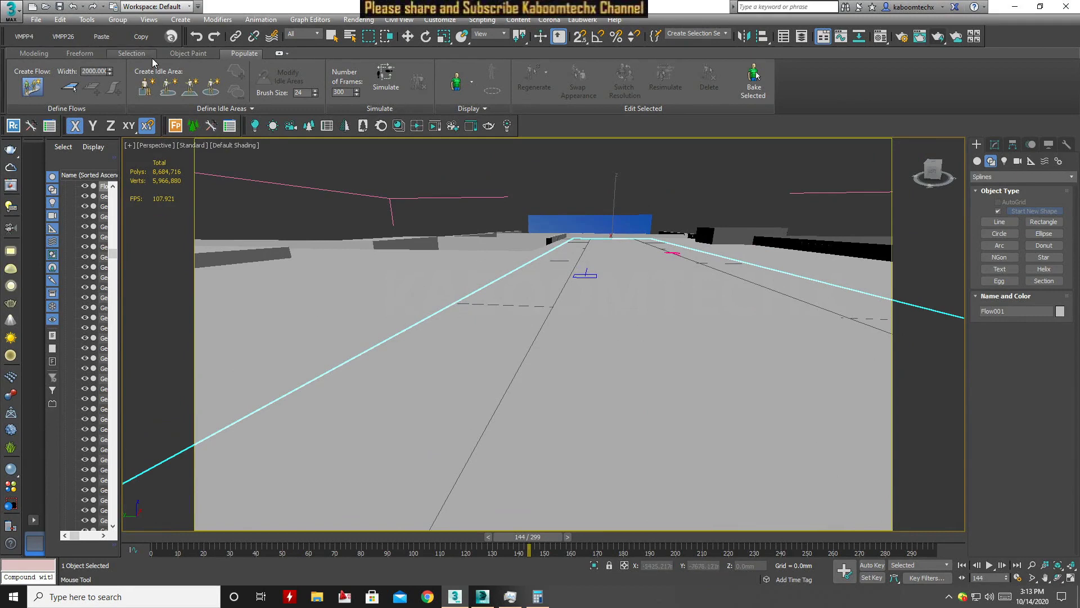
Reset Flow001's Absolute Z to 0mm in Move Transform Type-In and nudge it onto the floor
click(408, 39)
mouse_move(626, 349)
middle_down()
mouse_move(598, 193)
mouse_move(580, 526)
mouse_move(626, 229)
mouse_move(597, 315)
middle_up()
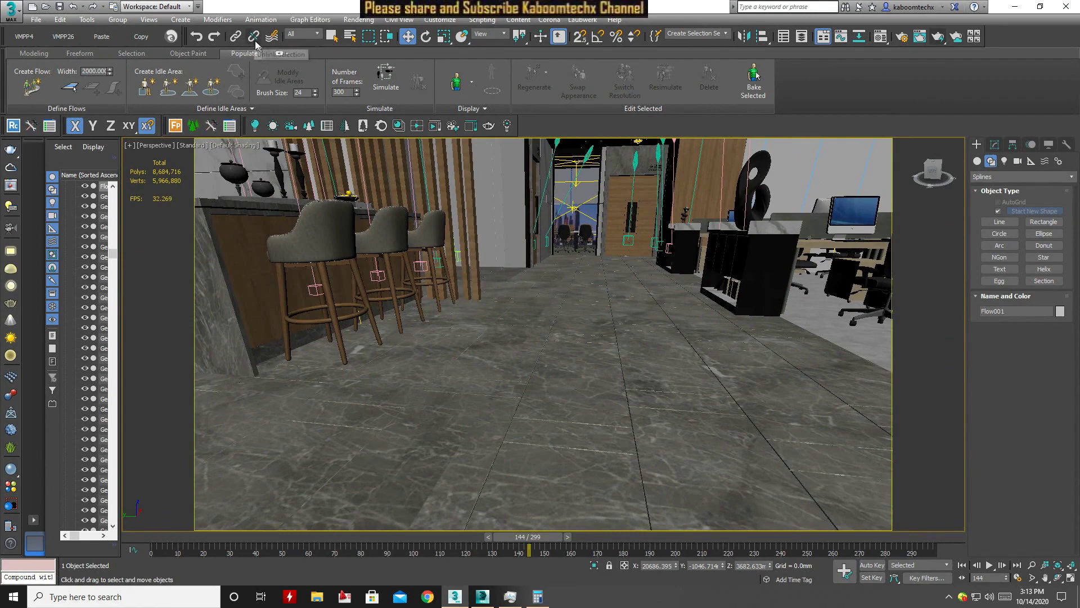
right_click(406, 37)
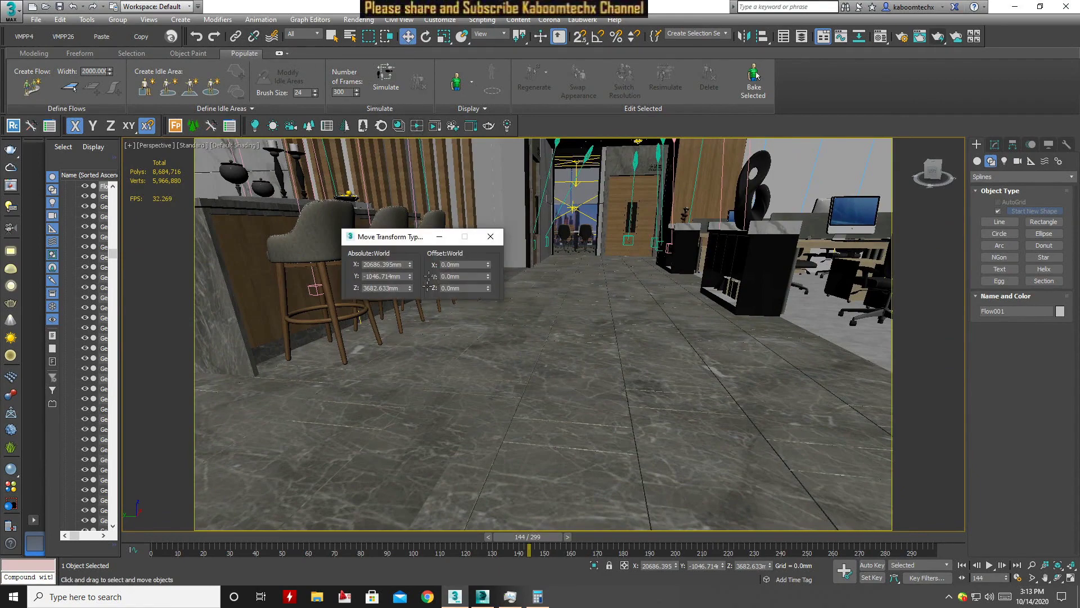
right_click(410, 288)
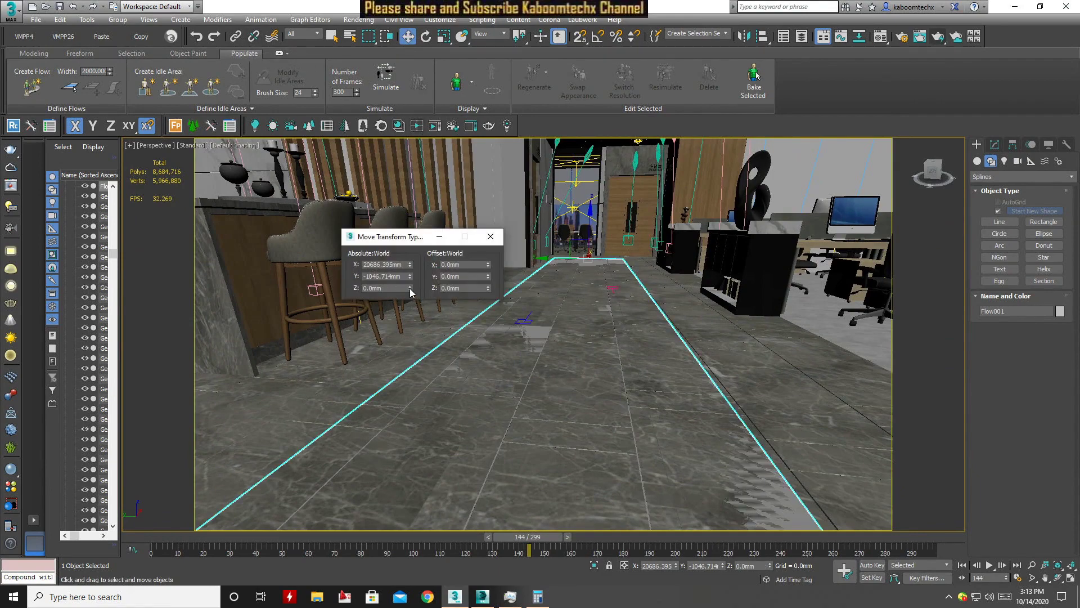
mouse_move(642, 347)
middle_down()
mouse_move(664, 284)
mouse_move(661, 298)
middle_up()
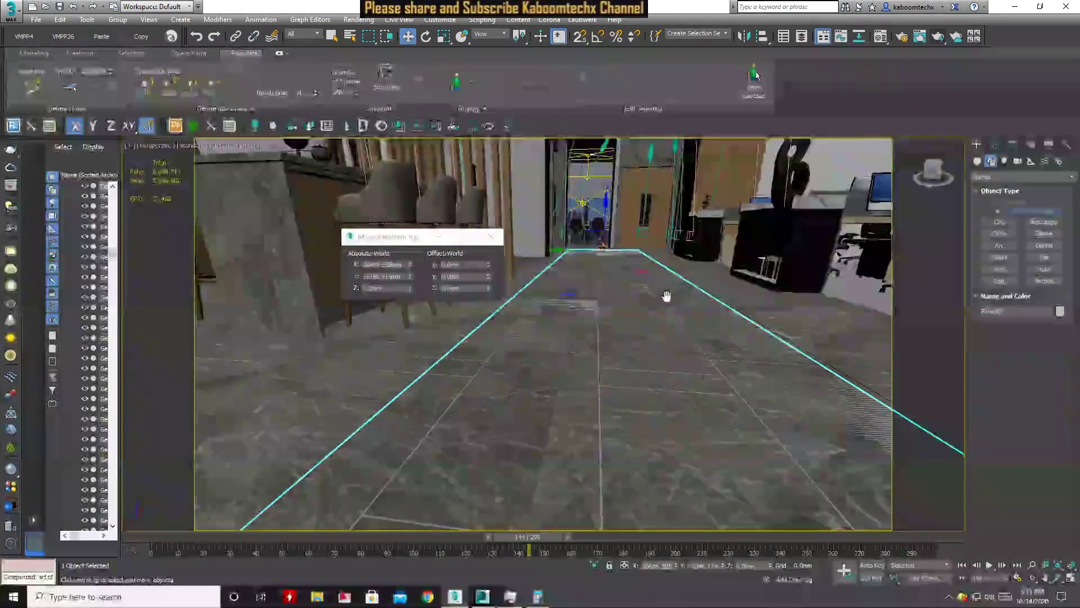
click(411, 286)
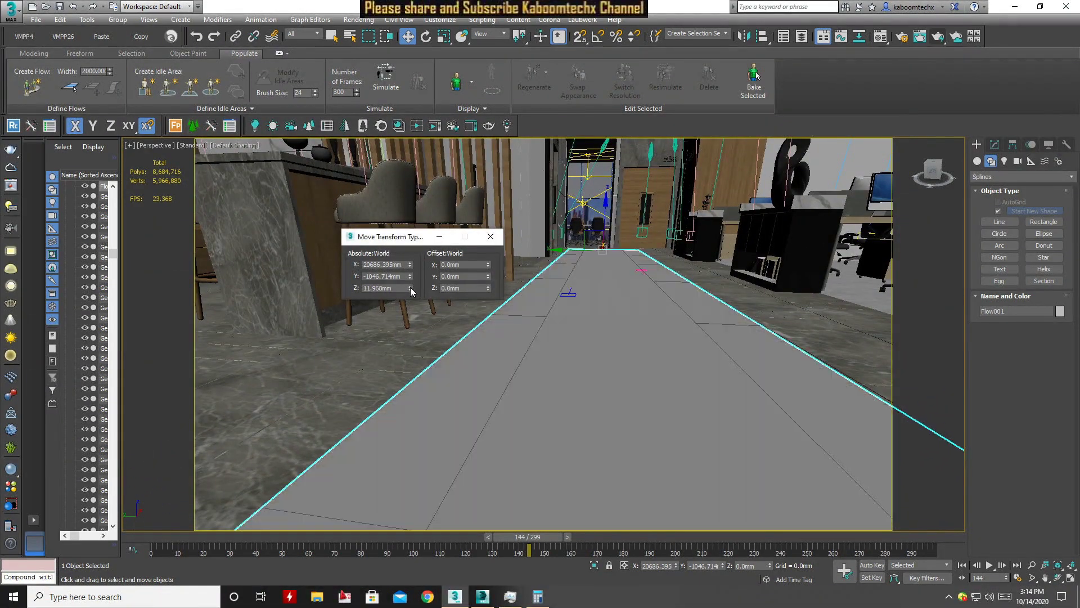
drag(410, 288, 409, 292)
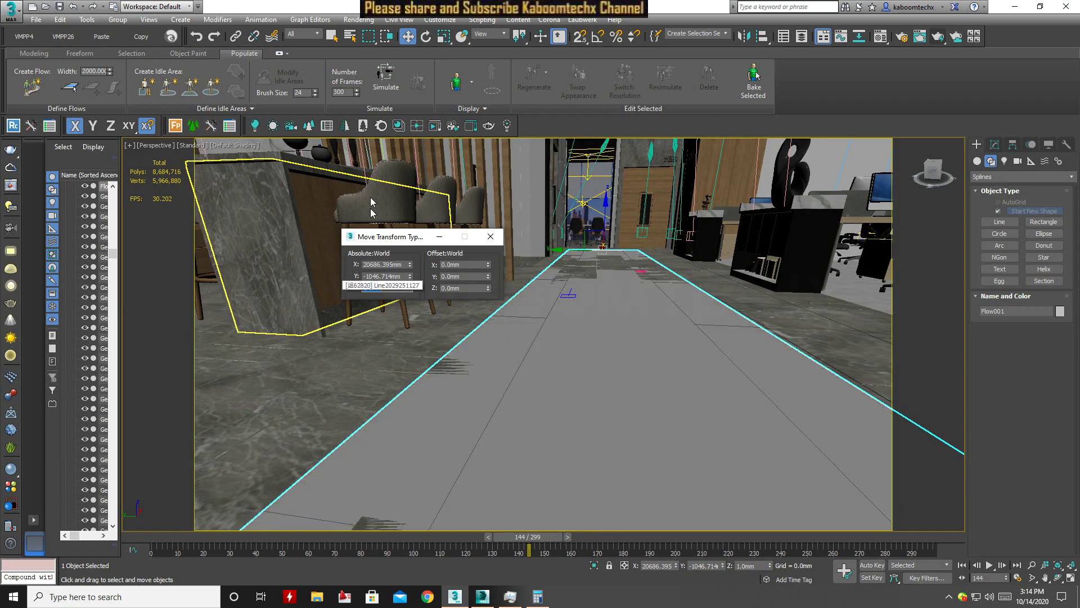
click(490, 237)
alt+middle_drag(495, 270, 515, 296)
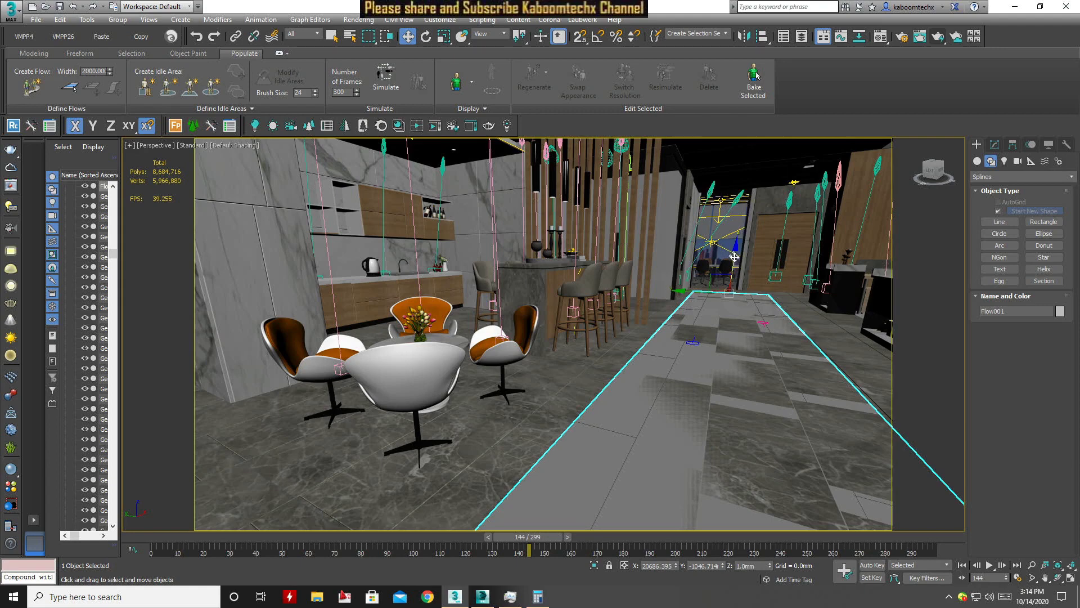
drag(735, 257, 734, 262)
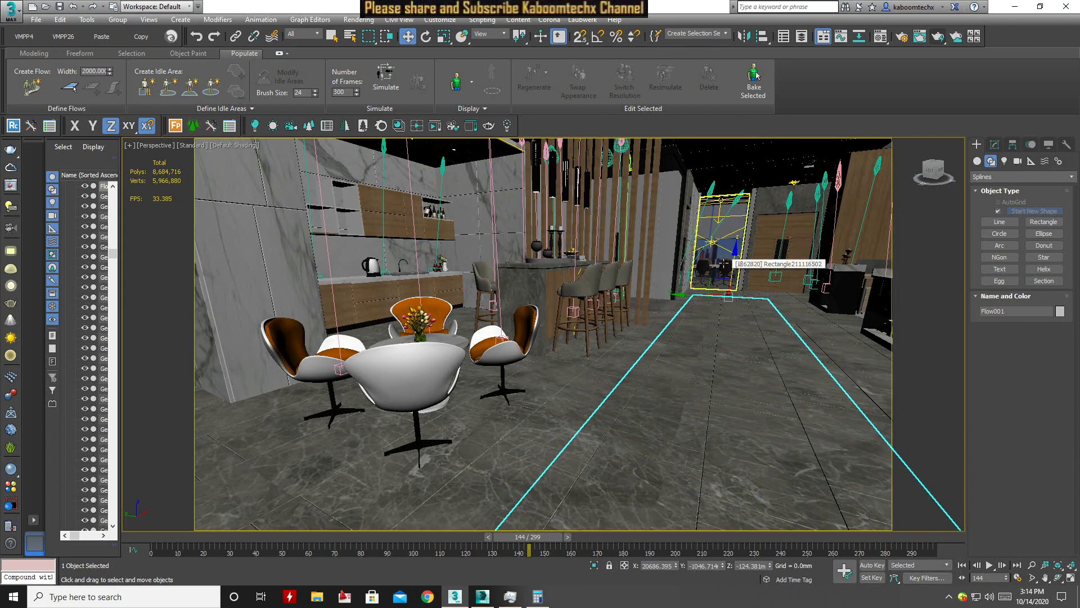
Set Flow001's height to 1.0mm and orbit toward the lounge area
text(1)
key(Return)
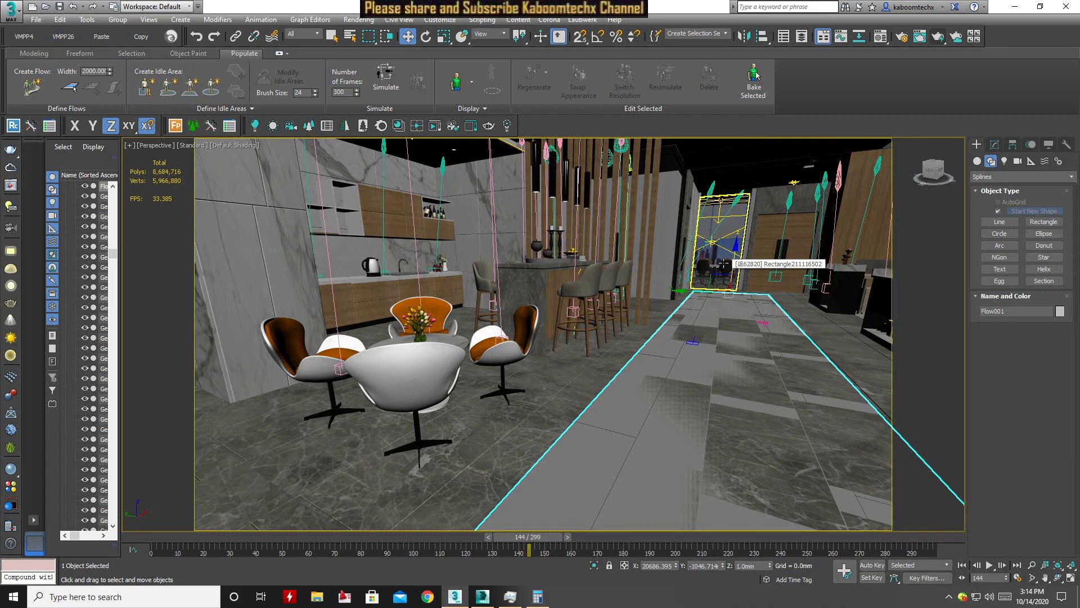
mouse_move(699, 398)
alt+middle_down()
mouse_move(757, 367)
mouse_move(587, 364)
mouse_move(754, 388)
mouse_move(470, 397)
alt+middle_up()
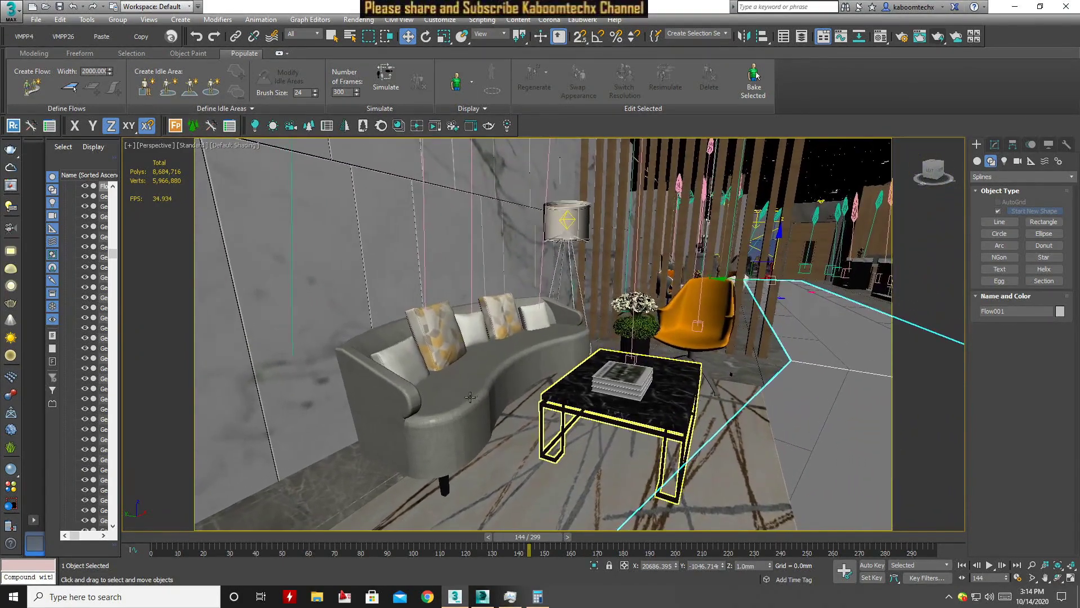
Place a seat for a seated person on the curved sofa using Define Idle Areas
click(608, 374)
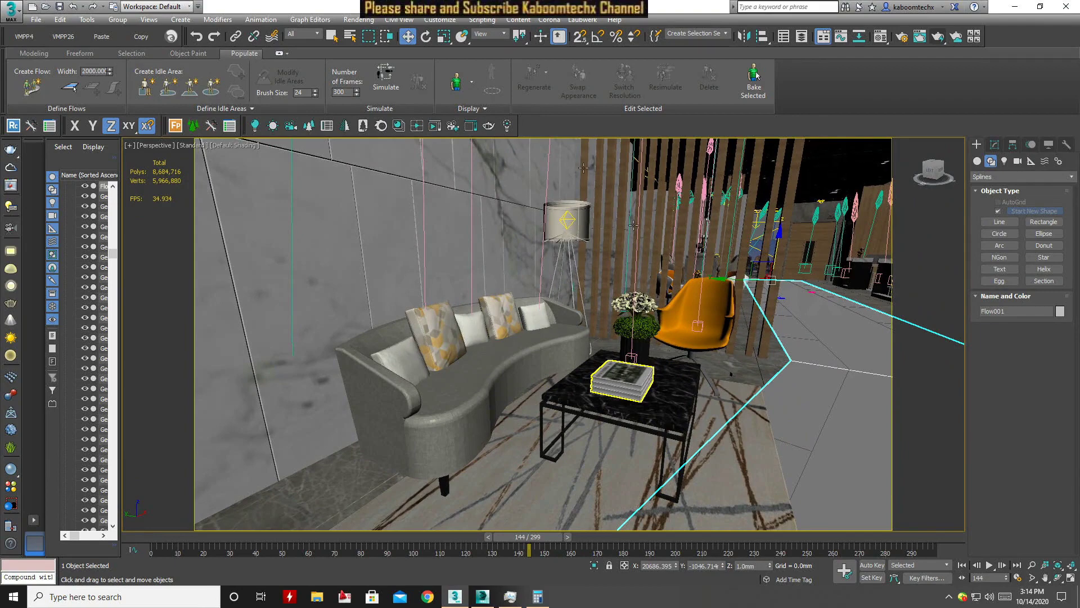
click(144, 89)
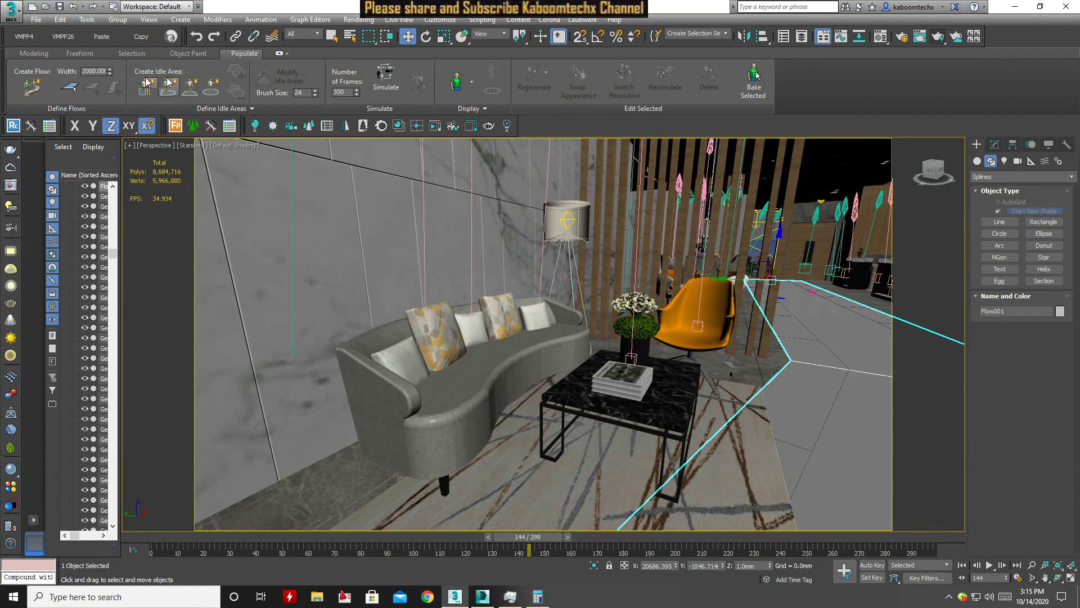
click(144, 90)
click(519, 415)
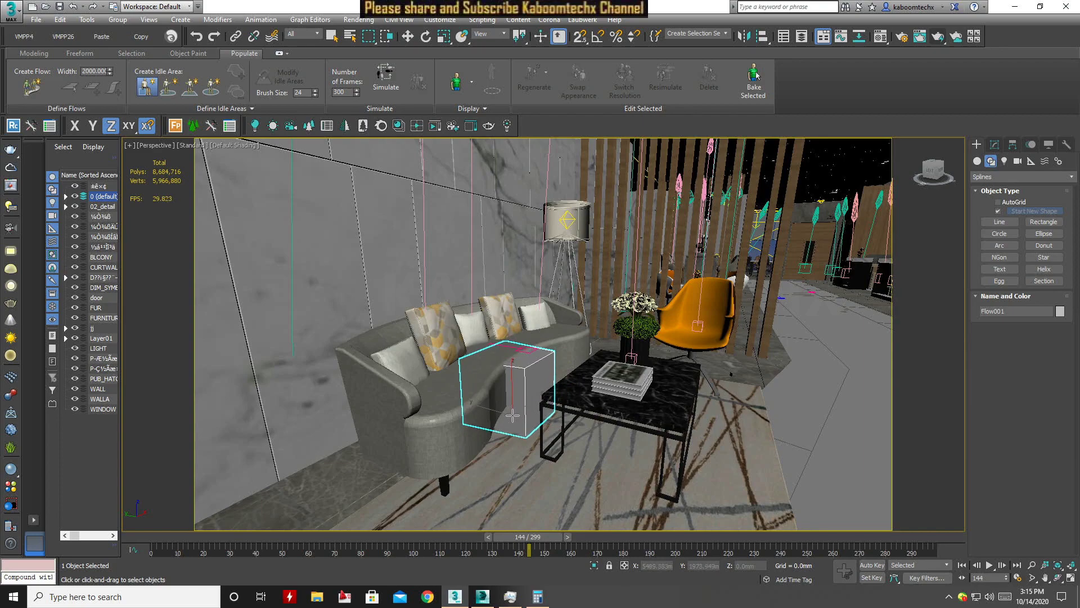
Zoom to the orange lounge chair and place Seat002 beside it
scroll(523, 394, up, 2)
scroll(557, 349, up, 2)
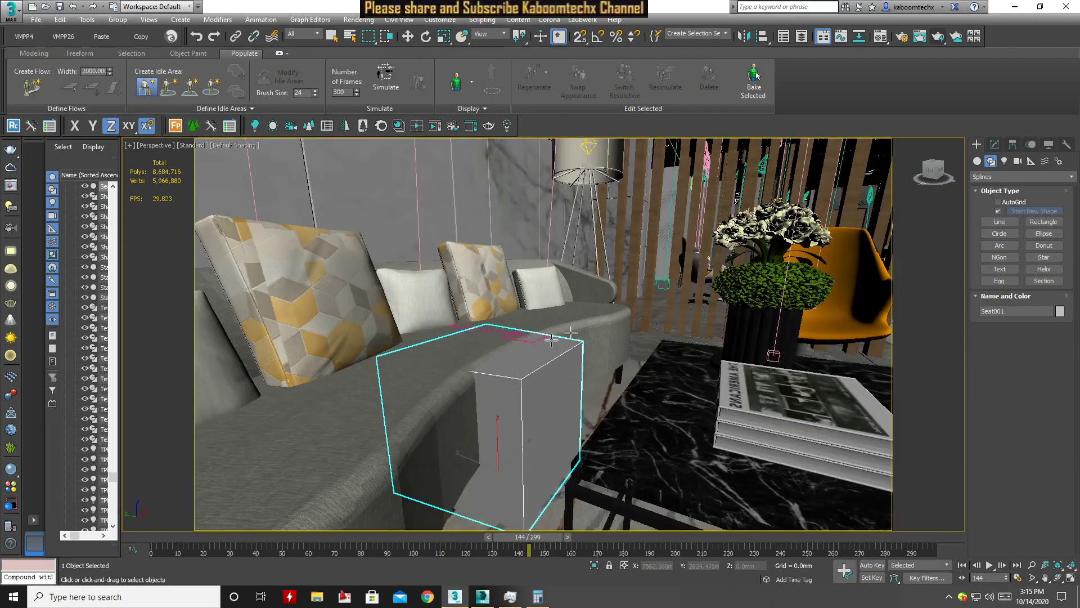
mouse_move(551, 421)
alt+middle_down()
mouse_move(525, 362)
mouse_move(484, 448)
mouse_move(491, 486)
alt+middle_up()
scroll(517, 478, down, 3)
scroll(551, 472, down, 3)
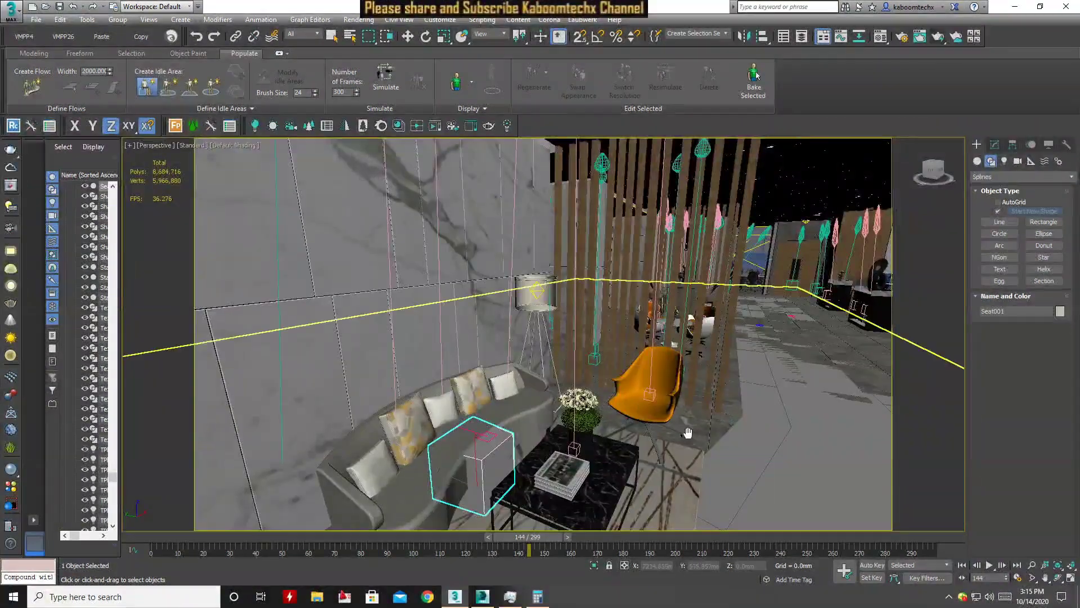
scroll(585, 464, down, 3)
scroll(614, 458, down, 2)
scroll(579, 461, up, 4)
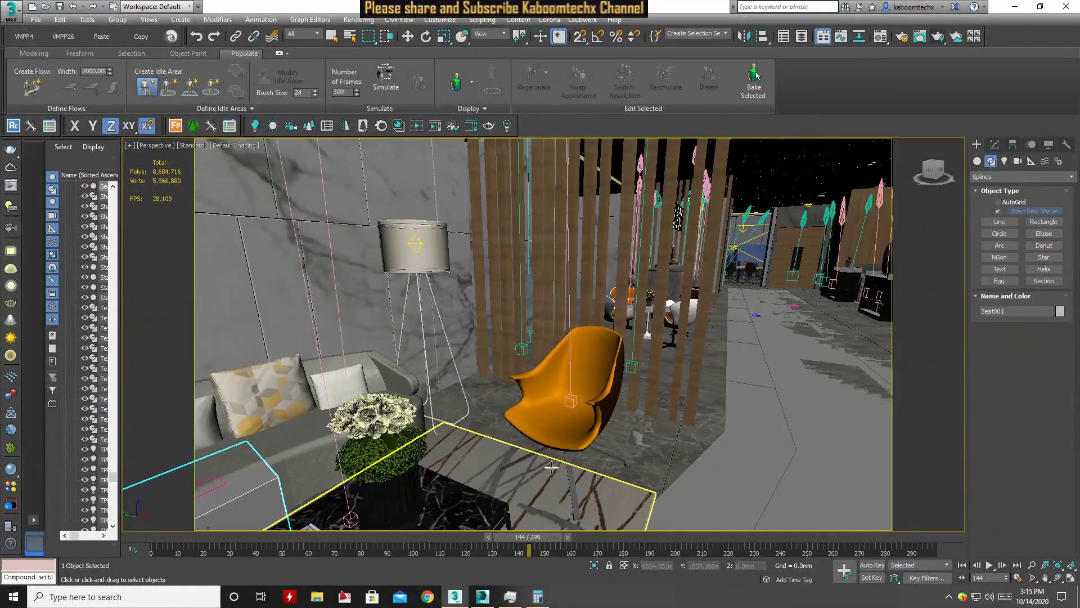
click(551, 467)
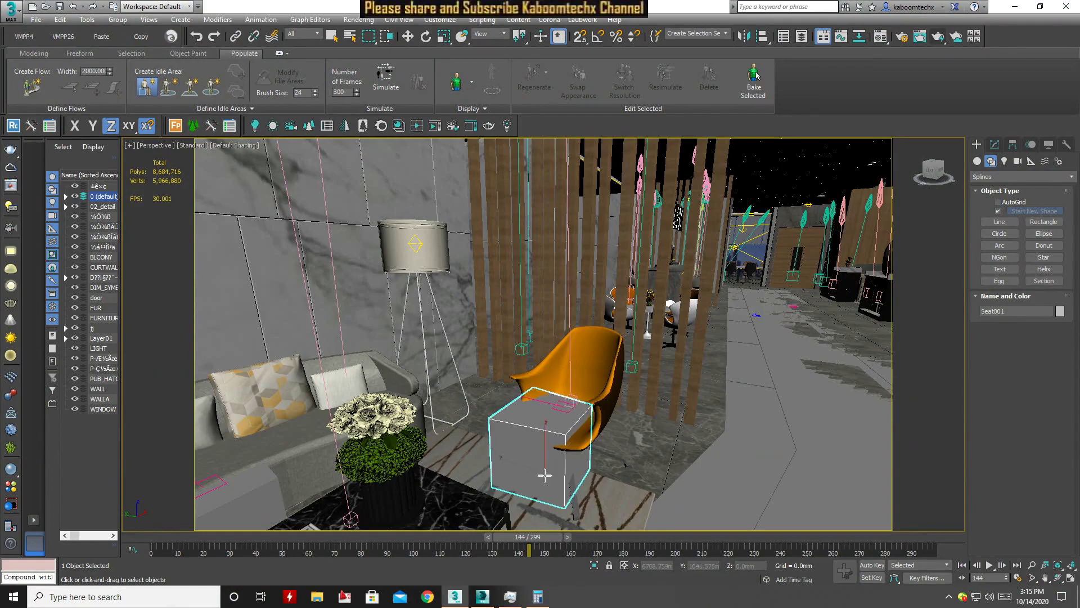
Pan and zoom near the wooden slats to check Seat002's placement
middle_drag(545, 475, 568, 450)
scroll(592, 424, up, 5)
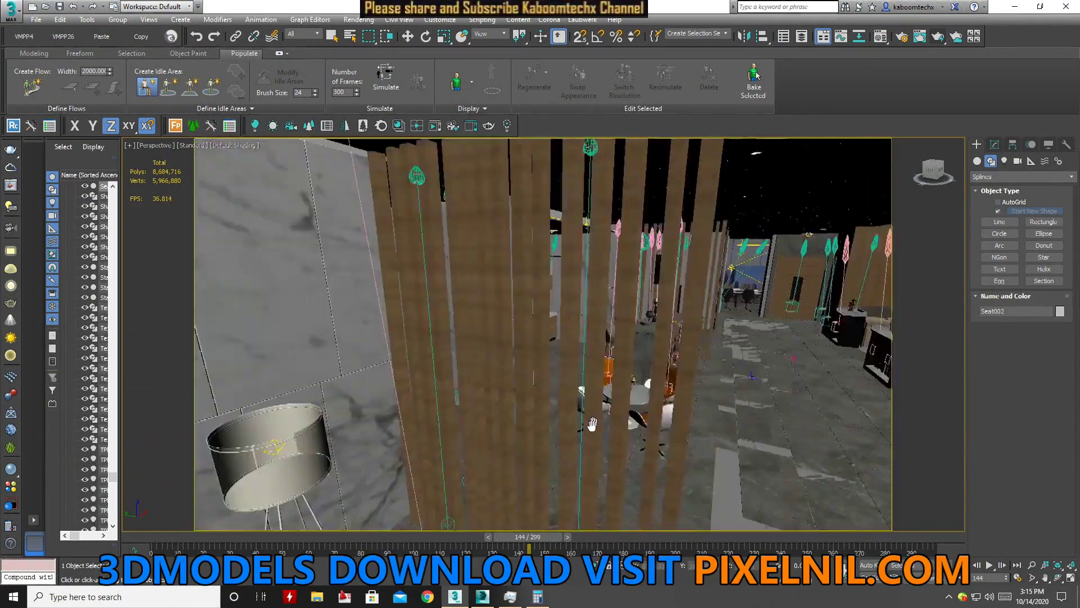
scroll(592, 424, down, 5)
scroll(590, 388, up, 2)
scroll(594, 400, down, 2)
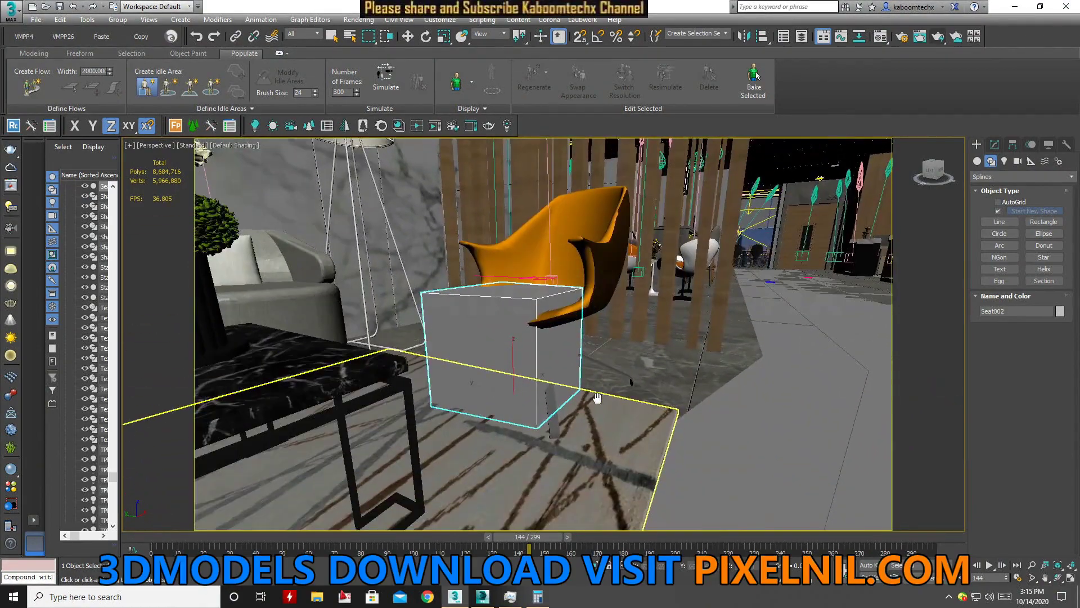
middle_drag(597, 398, 597, 382)
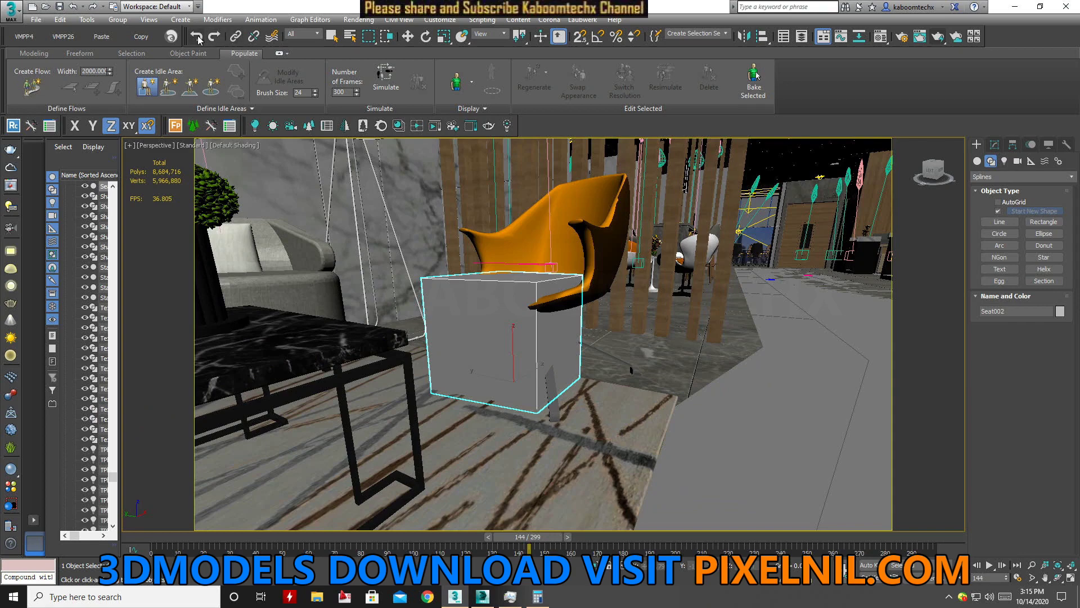
click(409, 37)
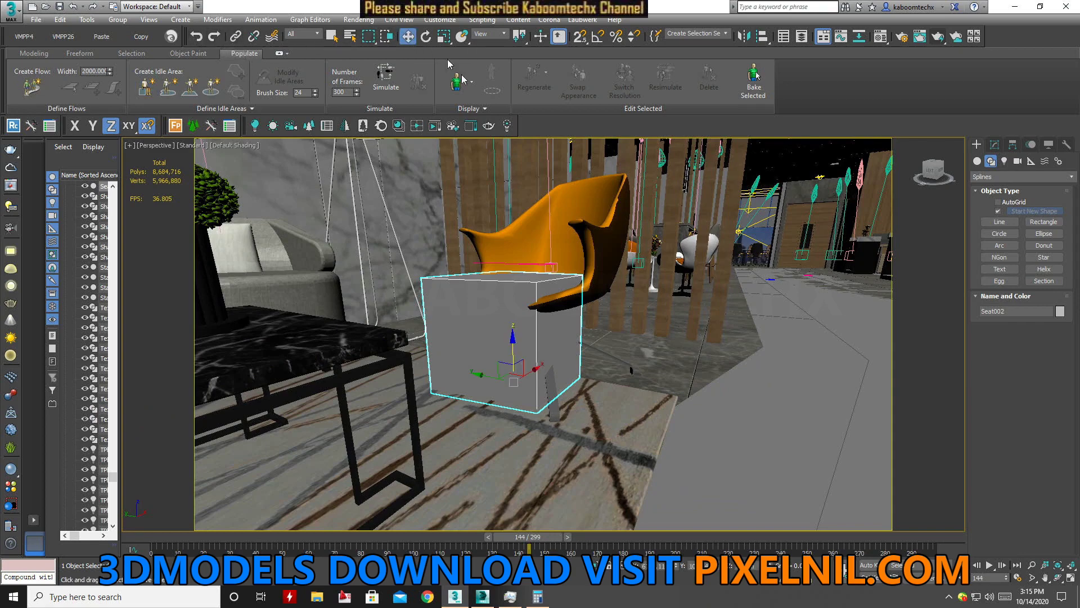
Lower Seat002 along Z and rotate it about 94° to face the orange chair
drag(510, 346, 510, 361)
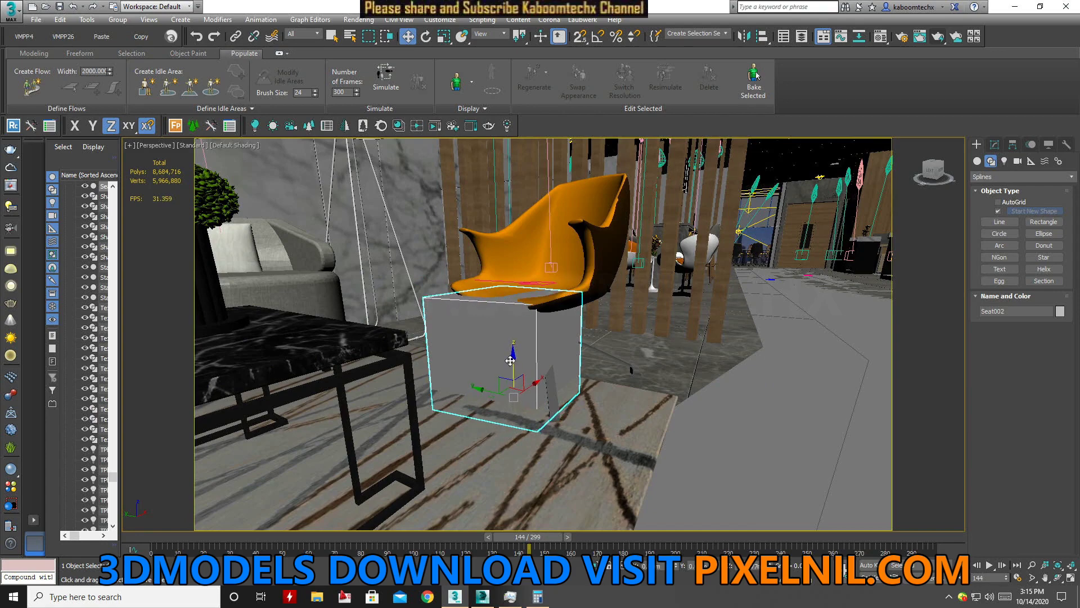
click(426, 37)
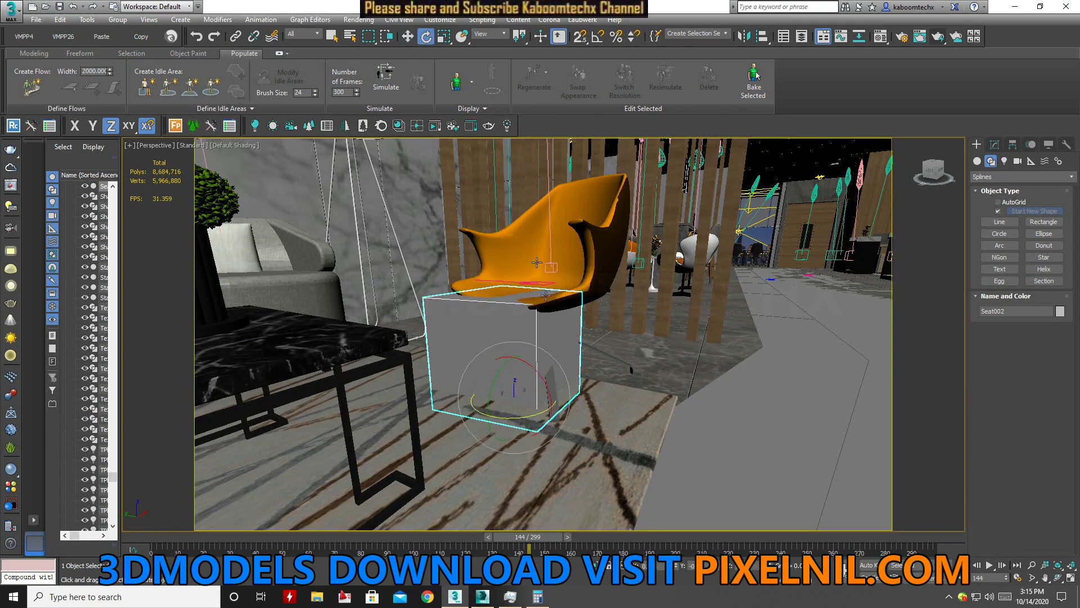
drag(514, 419, 621, 442)
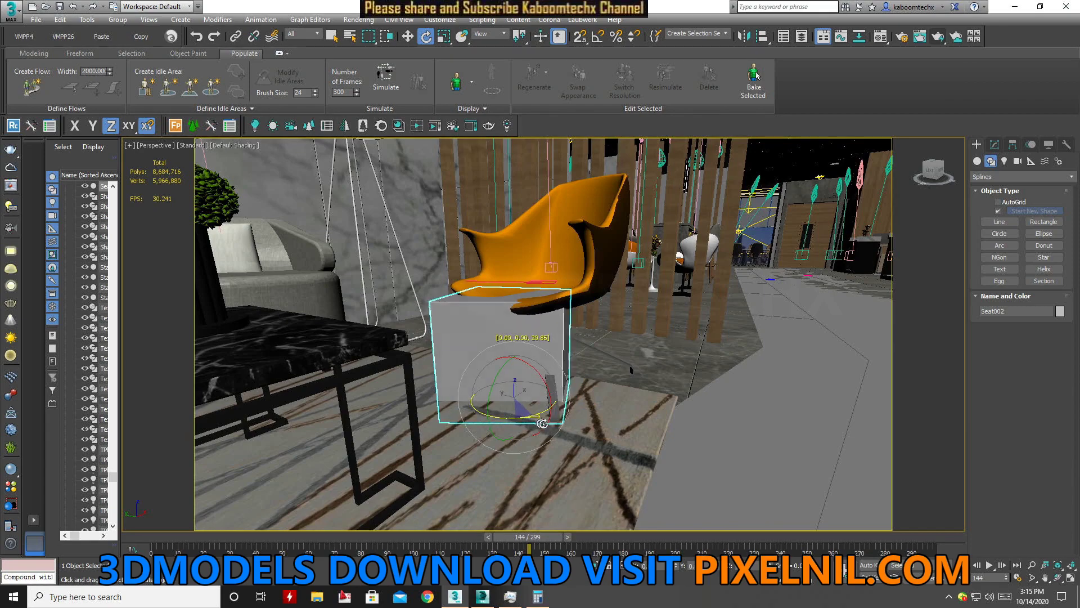
Rotate Seat001 about -177° and slide it along Y onto the sofa cushion
mouse_move(621, 442)
middle_down()
mouse_move(812, 481)
mouse_move(602, 445)
mouse_move(629, 425)
middle_up()
click(628, 425)
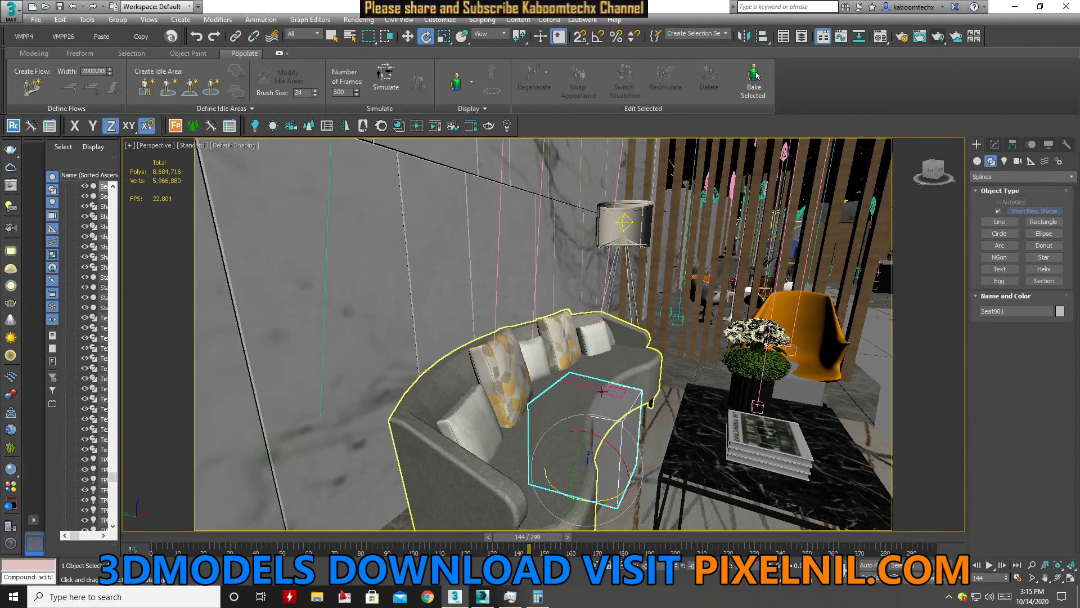
drag(603, 504, 404, 474)
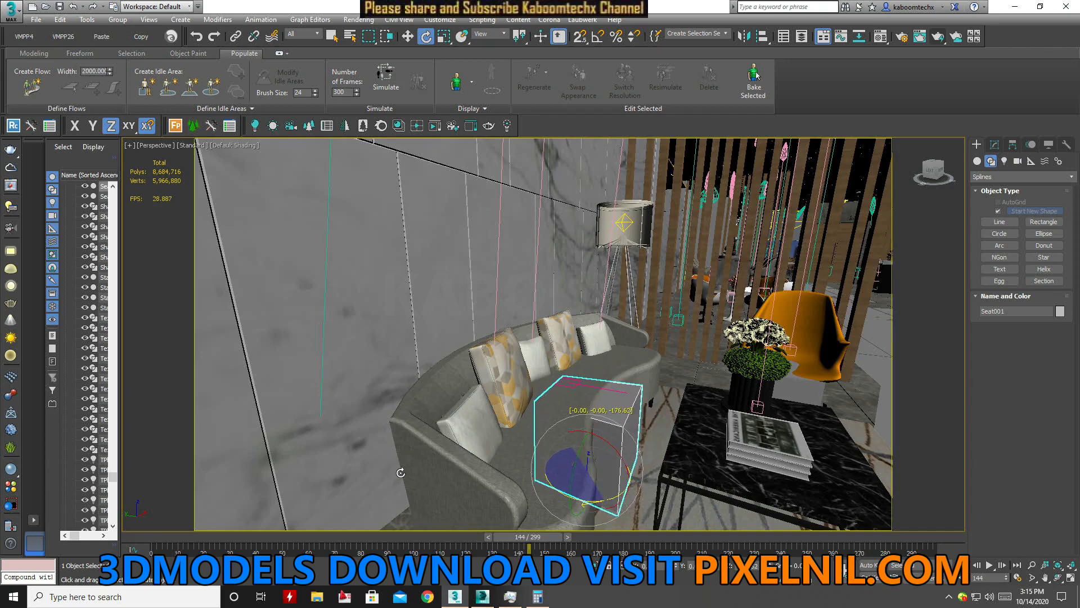
middle_drag(641, 450, 596, 439)
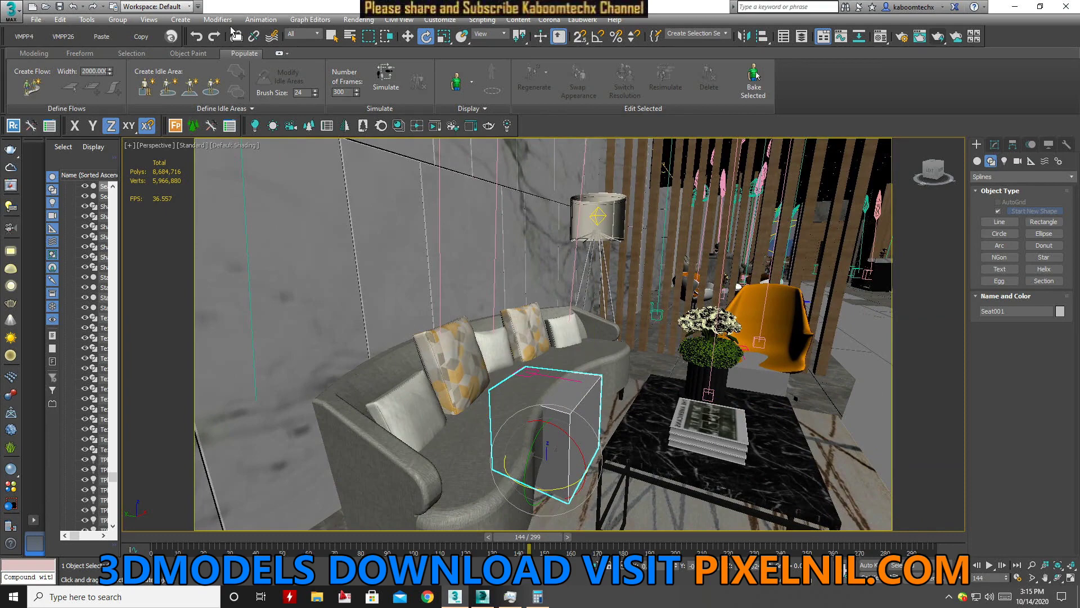
click(409, 39)
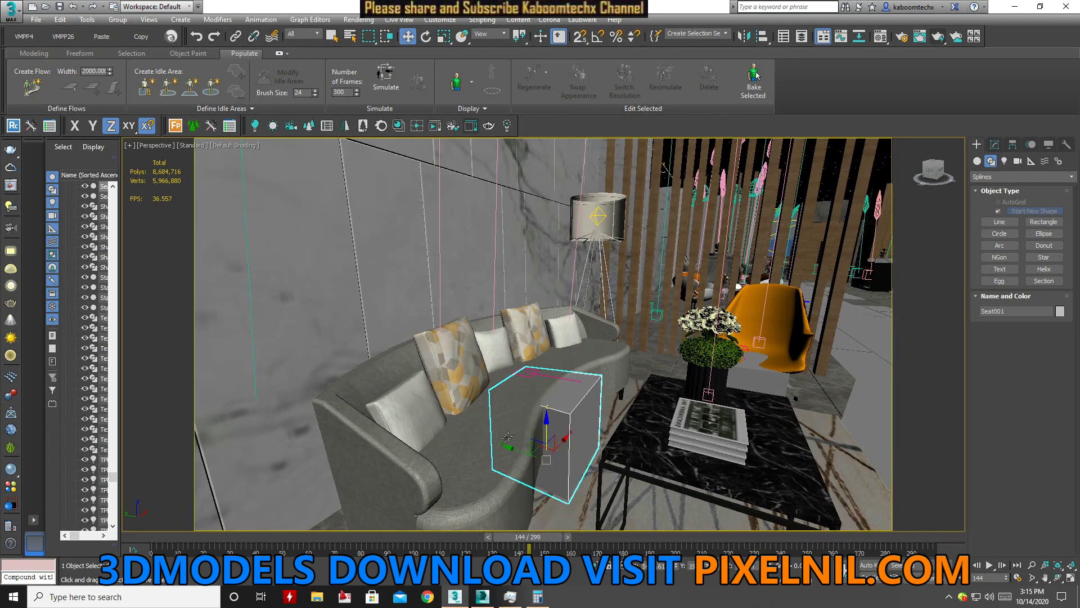
click(483, 445)
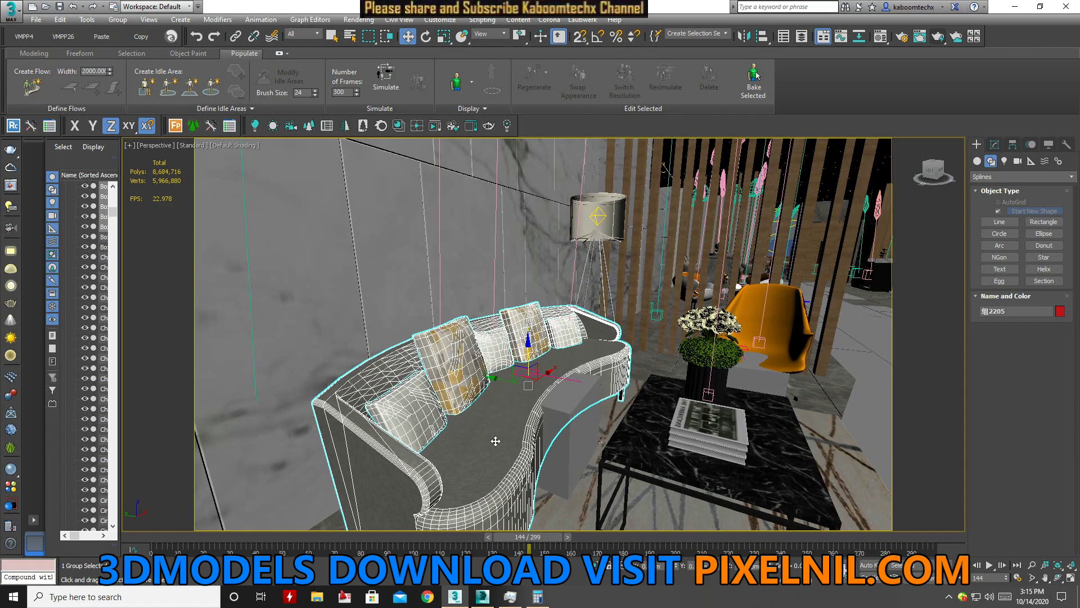
click(572, 420)
drag(513, 450, 501, 445)
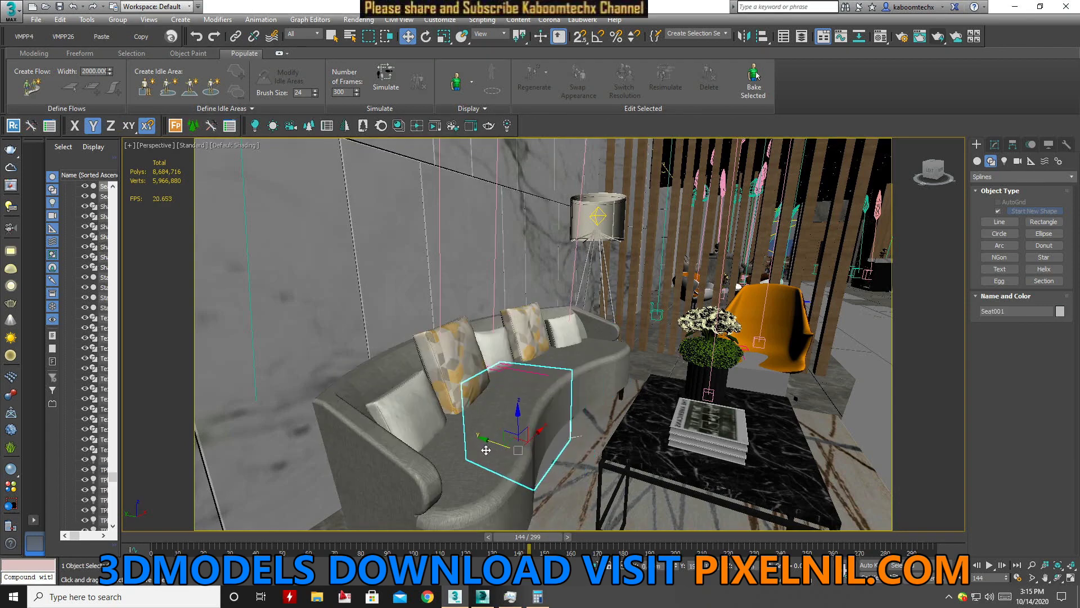
scroll(501, 444, down, 5)
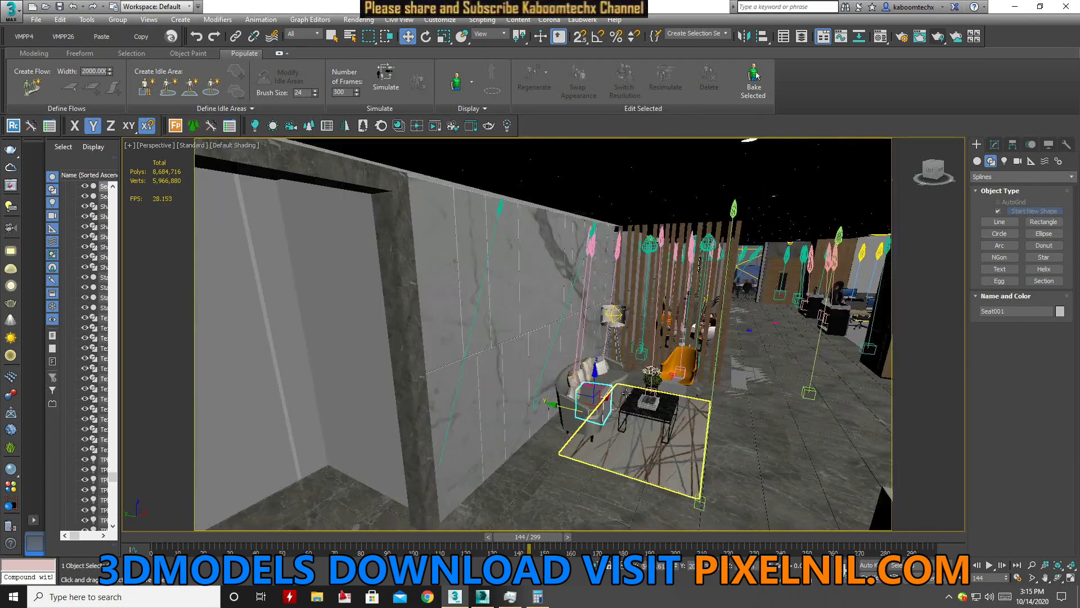
Move down the corridor and place Seat003 on the bar stool beside the flower pedestal
mouse_move(501, 444)
alt+middle_down()
mouse_move(581, 359)
mouse_move(703, 405)
mouse_move(800, 461)
mouse_move(579, 428)
mouse_move(659, 450)
mouse_move(767, 441)
mouse_move(728, 397)
mouse_move(735, 405)
mouse_move(703, 394)
mouse_move(686, 355)
mouse_move(675, 360)
mouse_move(618, 331)
mouse_move(608, 360)
mouse_move(596, 315)
mouse_move(607, 343)
mouse_move(588, 326)
alt+middle_up()
scroll(659, 450, up, 5)
key(Up)
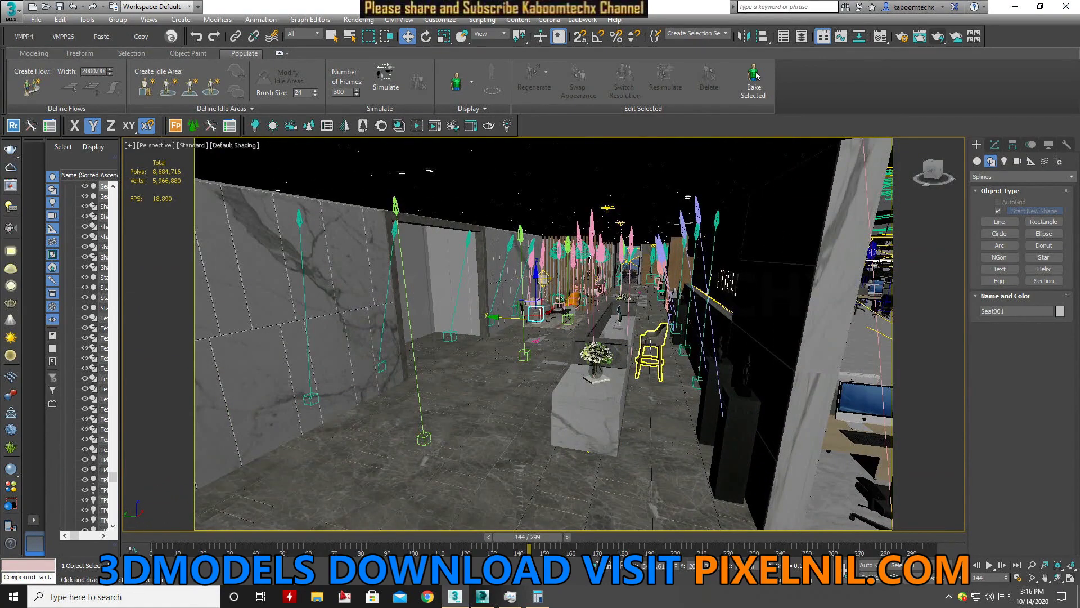
key(Up)
key(Up)
key(Up)
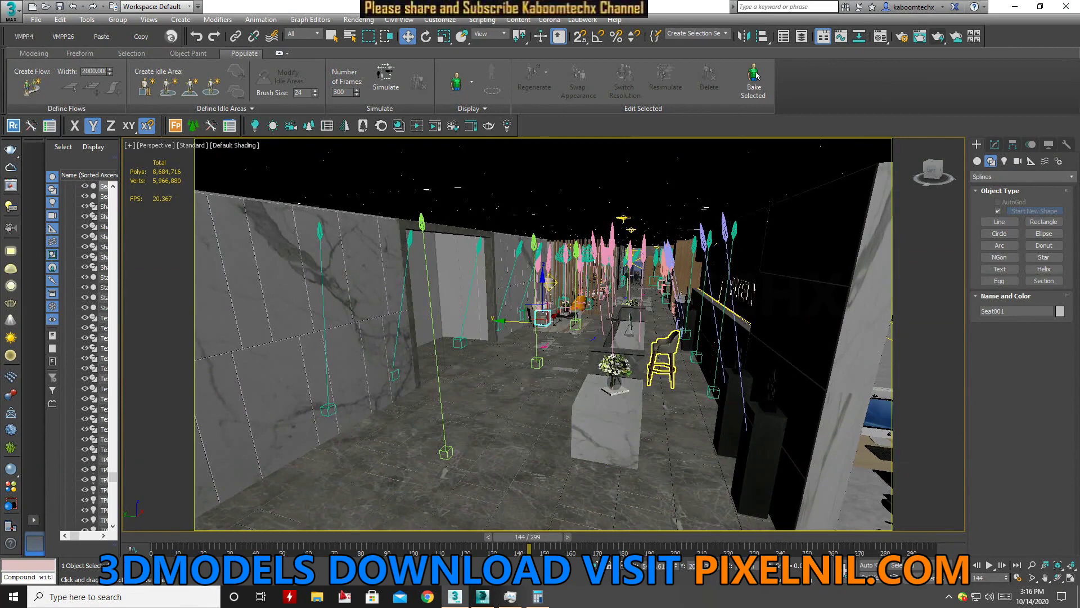
click(149, 91)
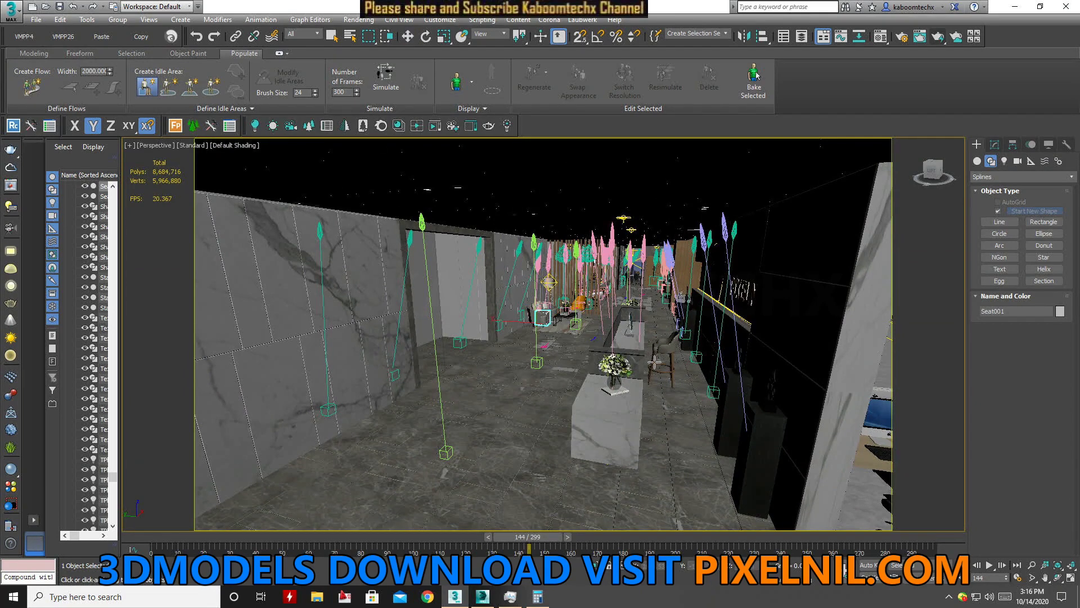
click(661, 366)
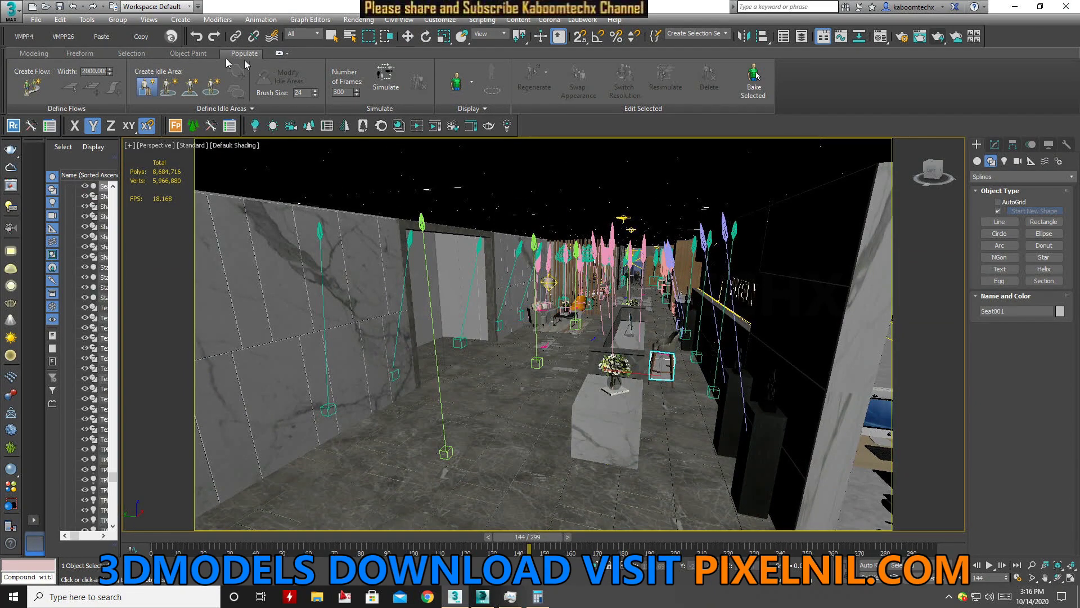
key(Up)
key(Up)
key(Up)
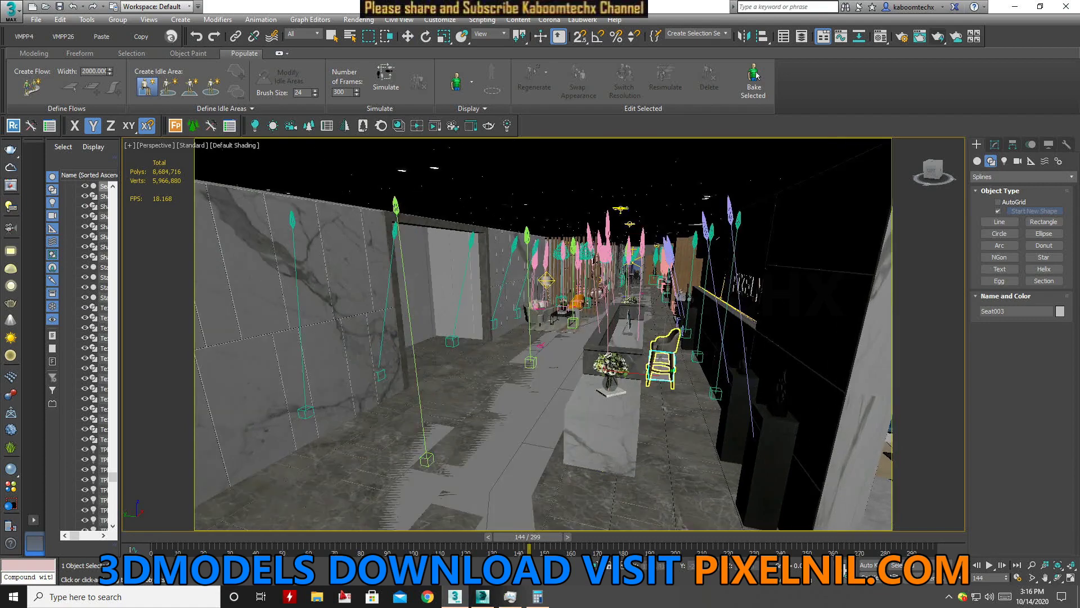
Orbit around the bar stool and slide Seat003 along X onto it
key(Up)
key(Up)
key(Down)
key(Down)
key(Down)
key(Down)
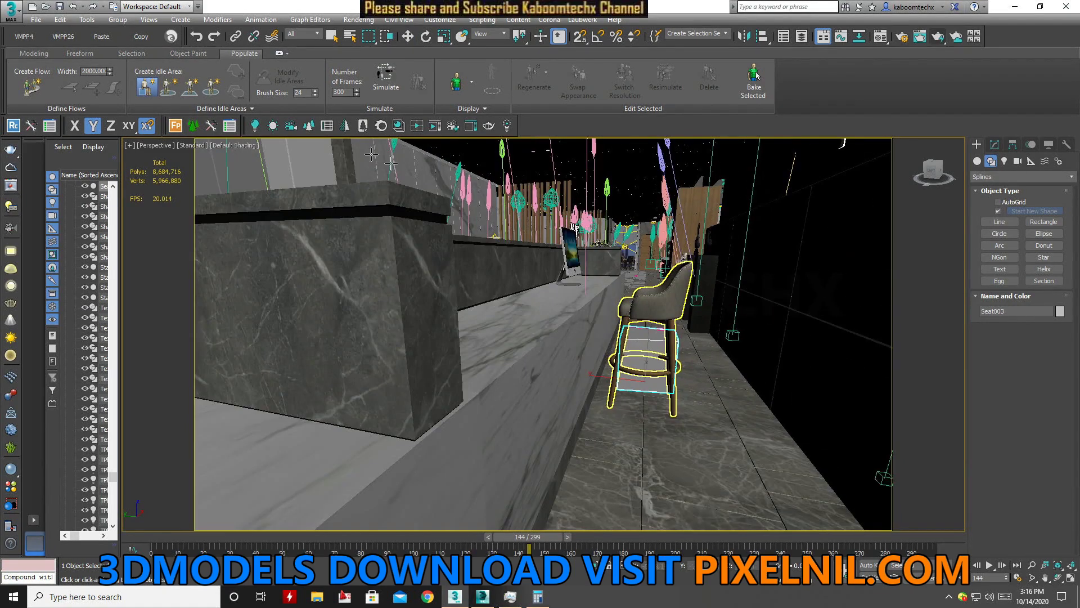
click(408, 37)
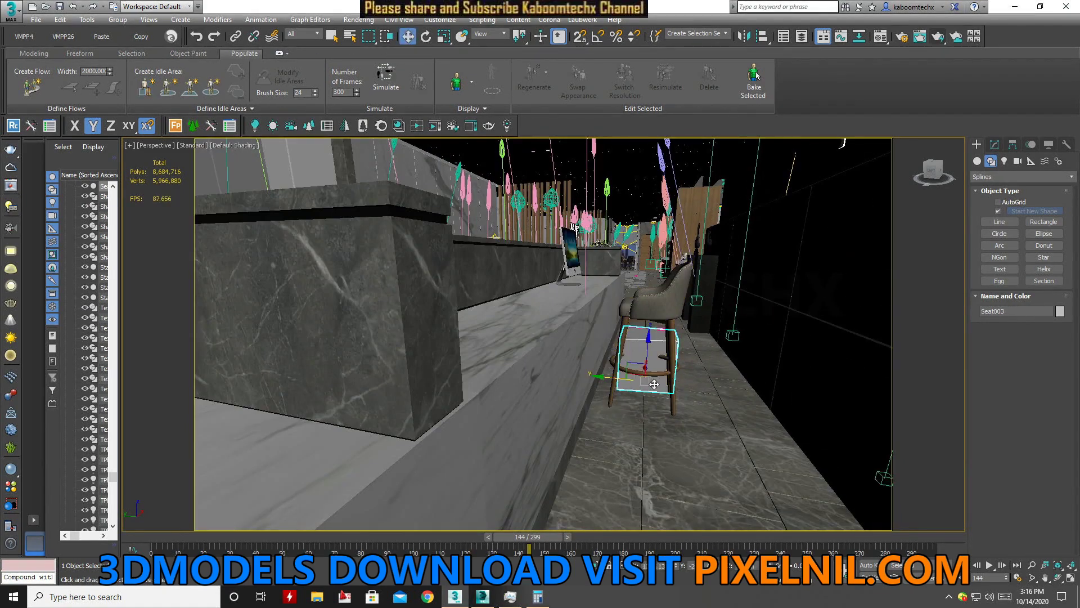
scroll(645, 394, down, 2)
middle_drag(645, 394, 642, 378)
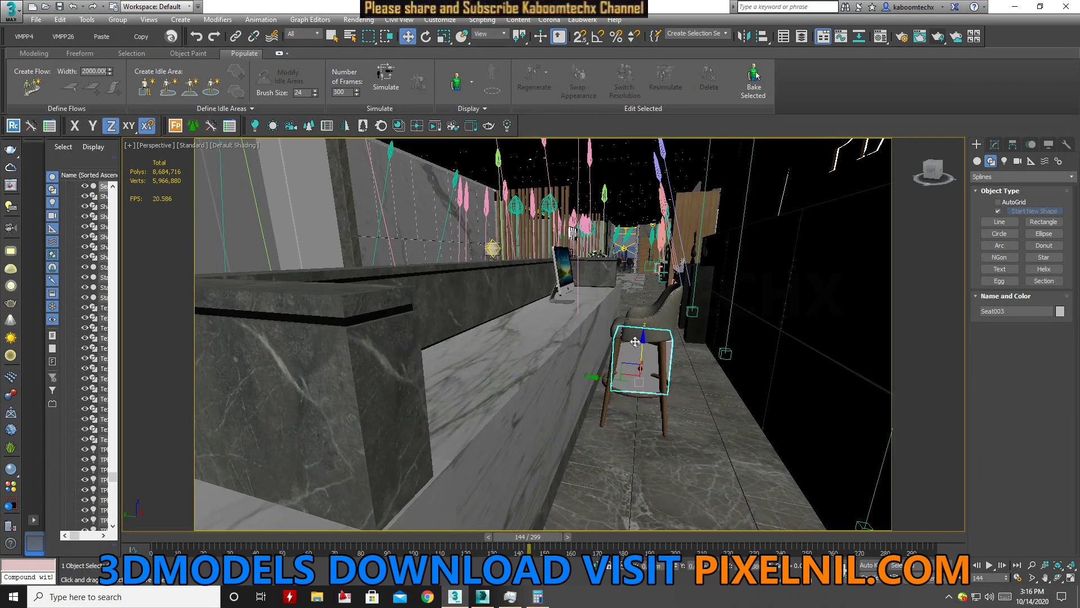
alt+middle_drag(632, 320, 597, 315)
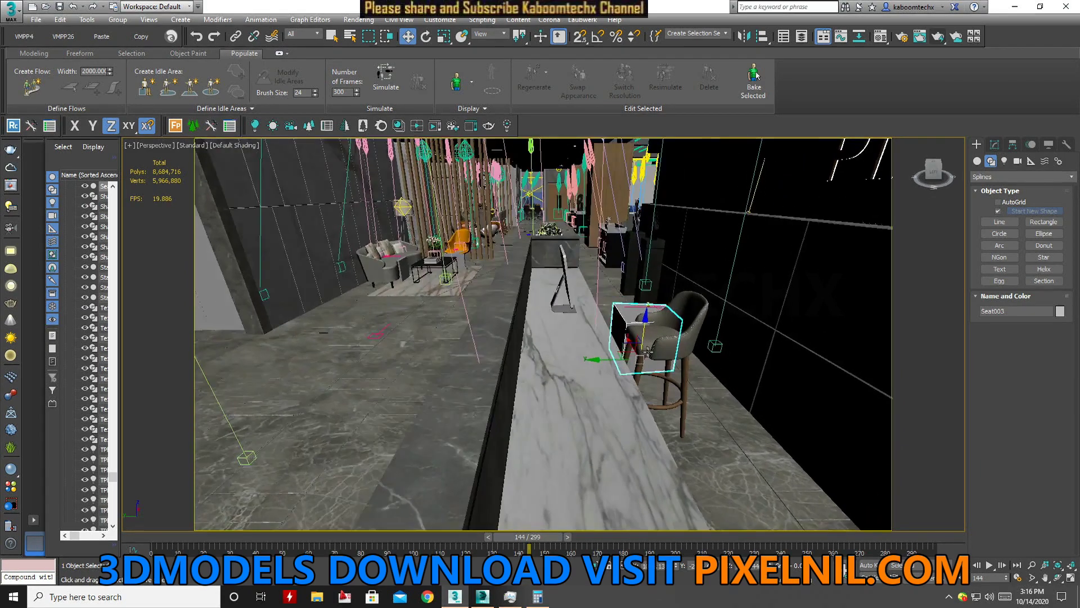
drag(619, 341, 638, 361)
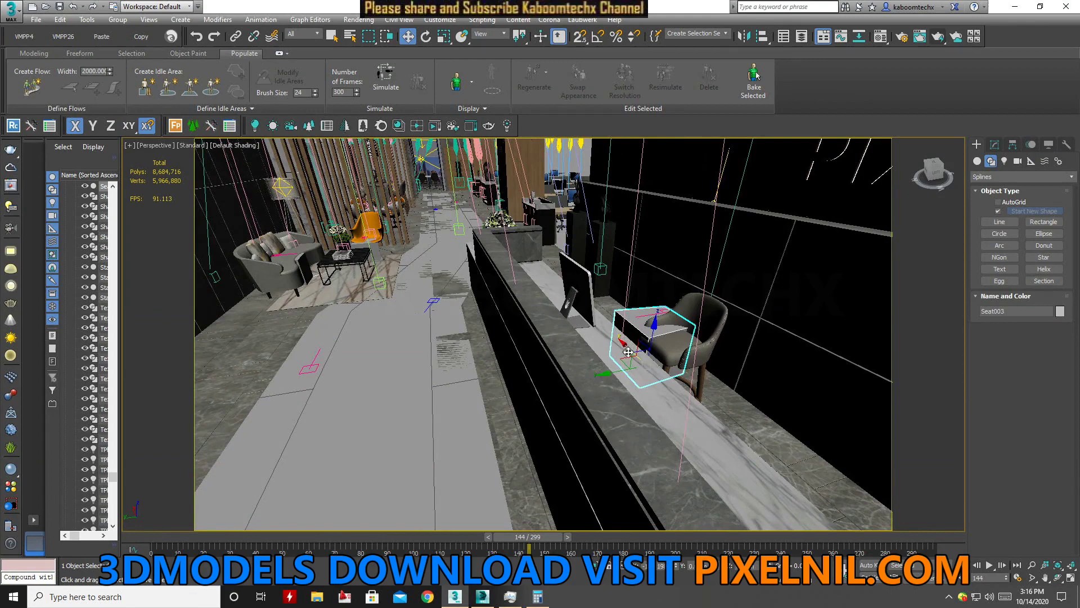
Raise Seat003 slightly and centre it on the stool, then bring up its 457.2mm seat settings
alt+middle_drag(659, 380, 669, 355)
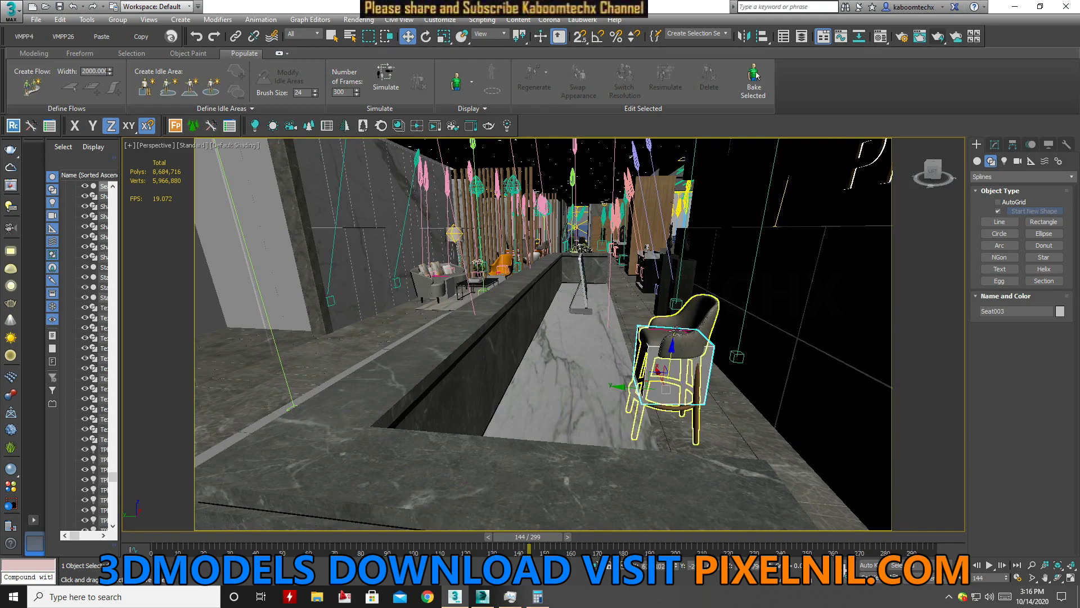
alt+middle_drag(668, 359, 660, 356)
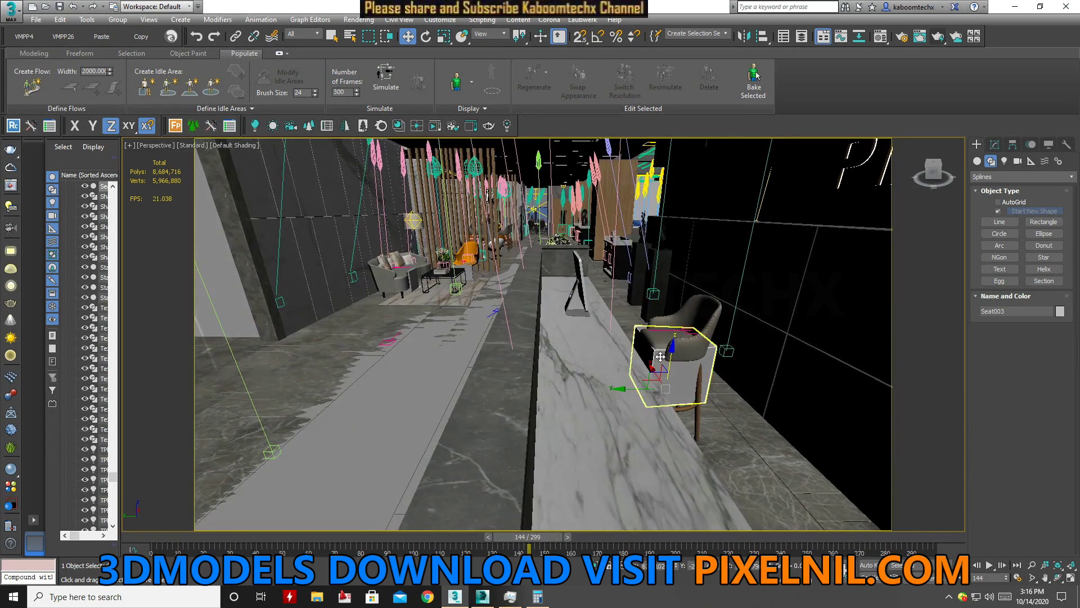
drag(666, 358, 668, 358)
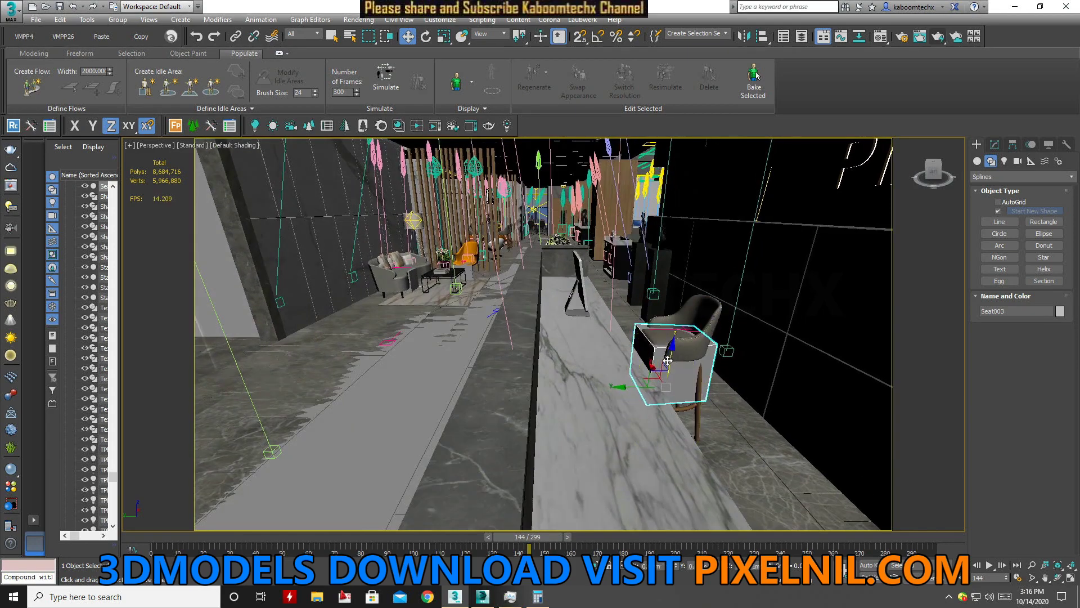
alt+middle_drag(668, 361, 653, 372)
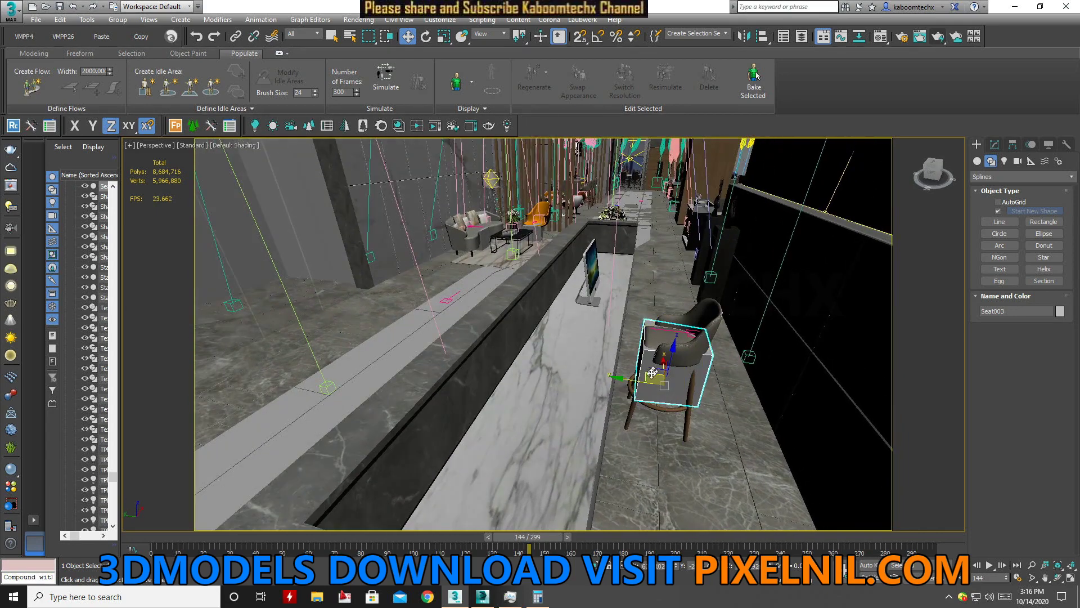
drag(633, 381, 626, 382)
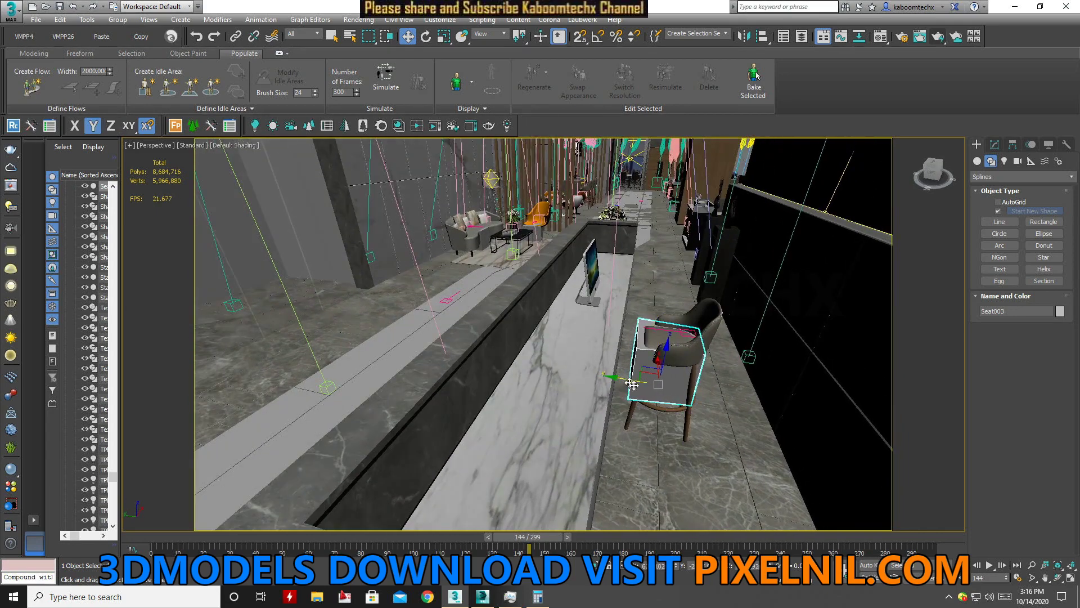
alt+middle_drag(628, 382, 676, 378)
click(995, 145)
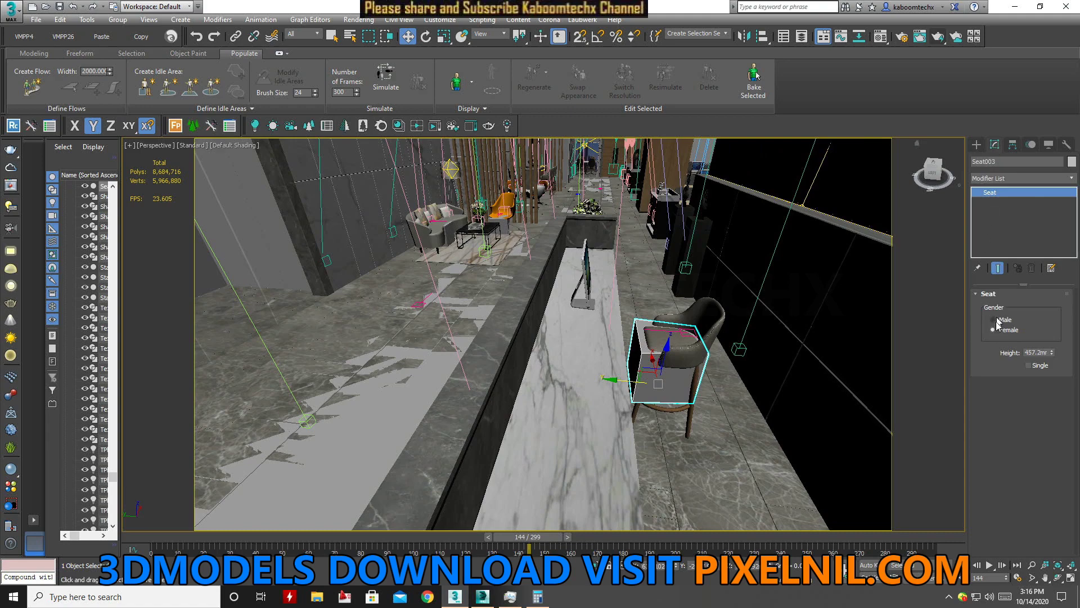
Reselect Seat003, lower it slightly and slide it along the counter onto the tall chair
alt+middle_drag(463, 284, 444, 242)
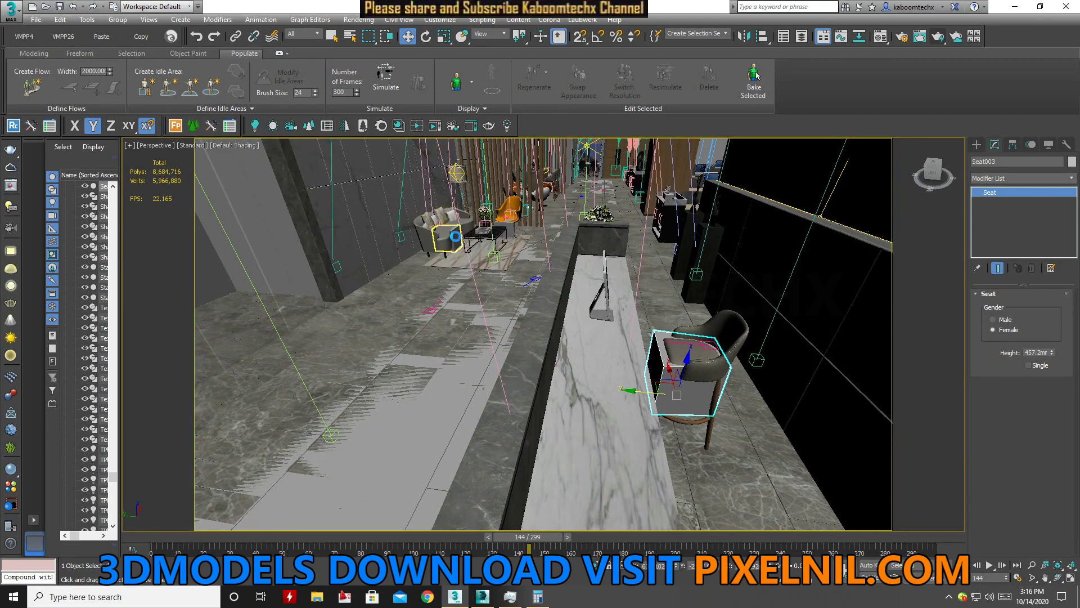
click(455, 236)
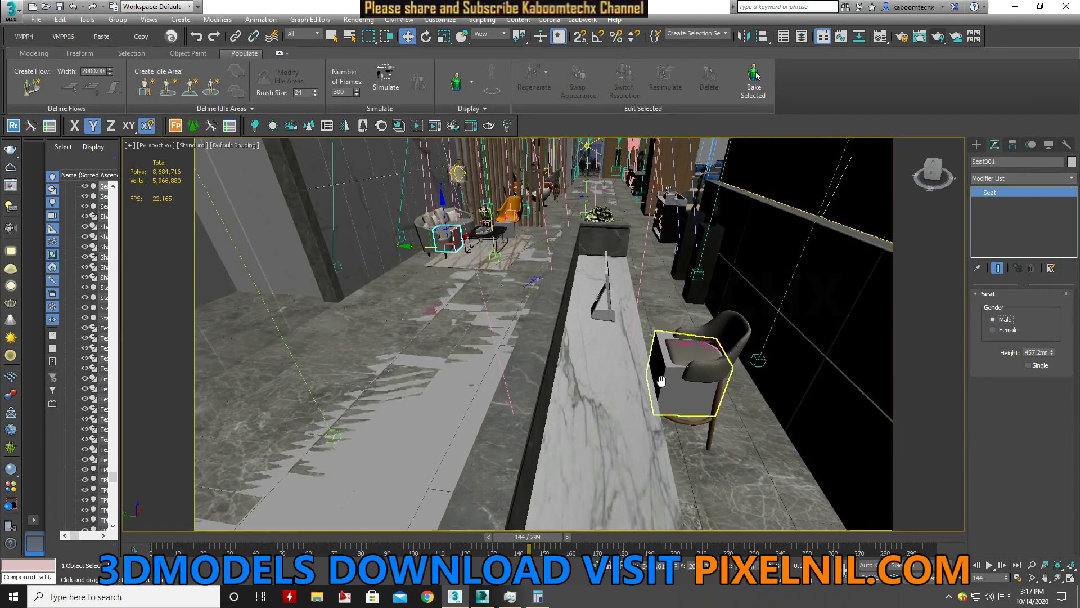
middle_drag(626, 316, 704, 342)
click(705, 342)
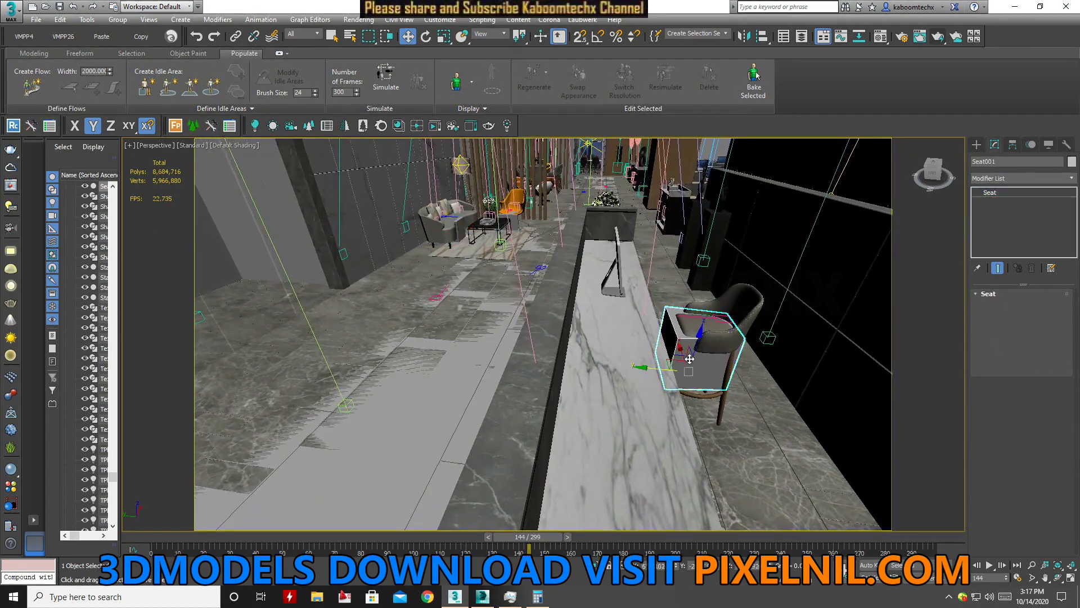
drag(696, 338, 697, 342)
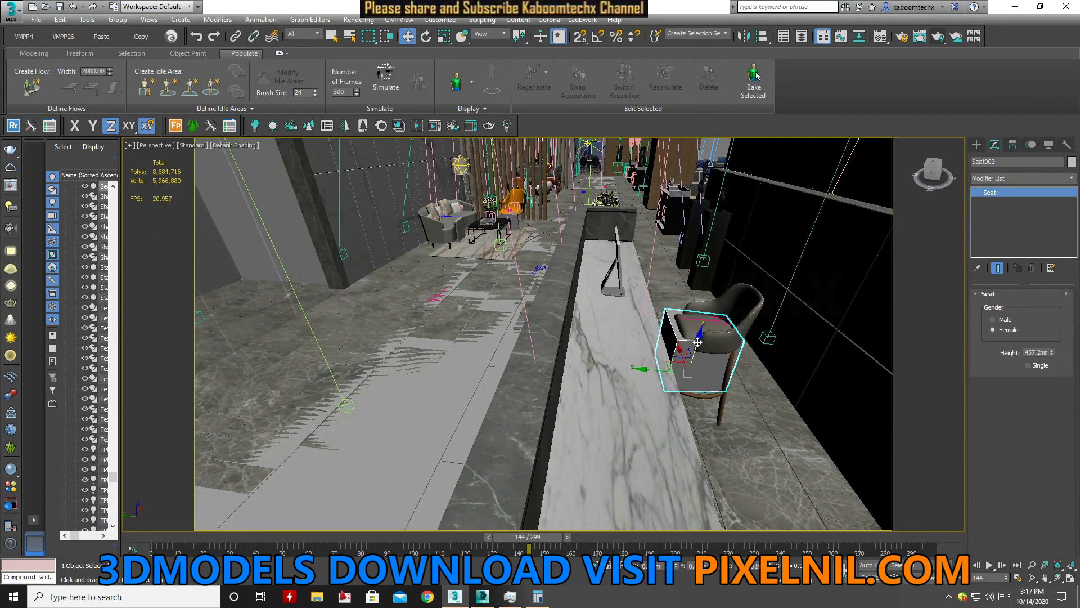
alt+middle_drag(696, 338, 701, 397)
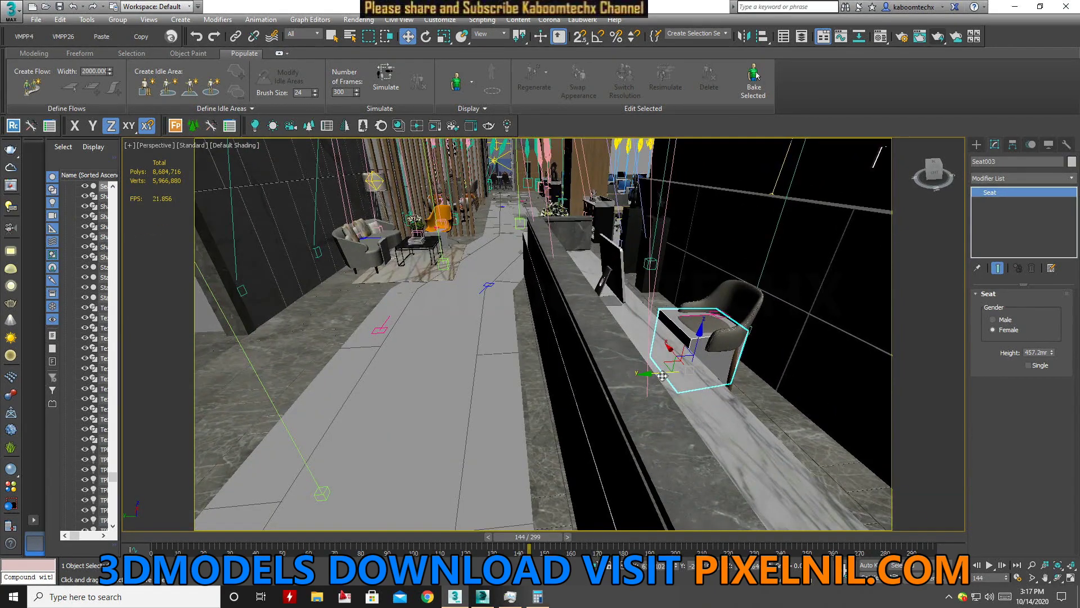
drag(663, 376, 651, 375)
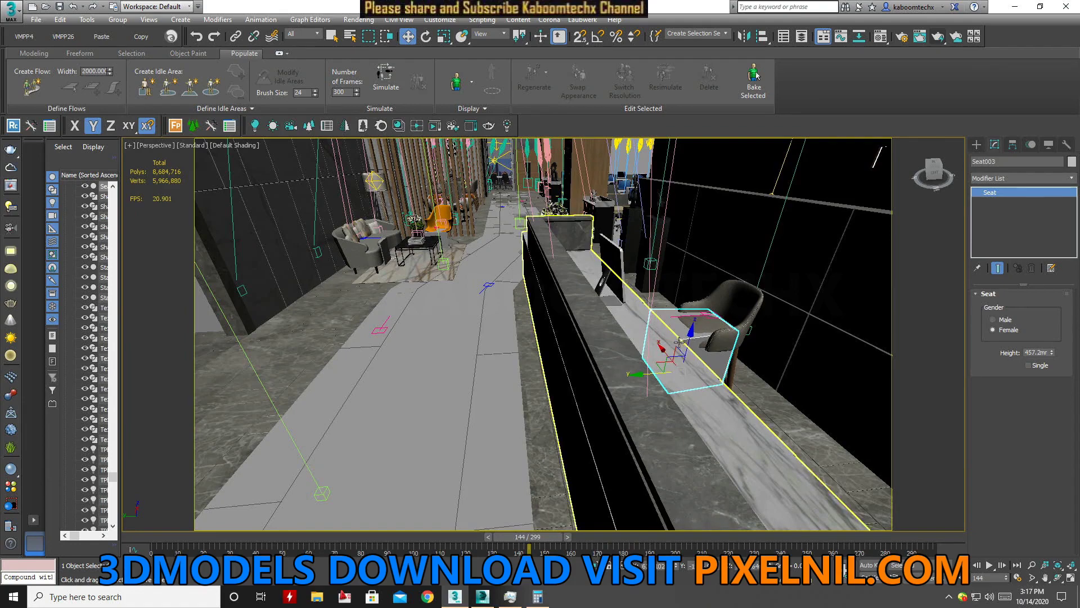
Orbit around the reception counter to check placement and pick the office chair near the desks
alt+middle_drag(664, 353, 732, 360)
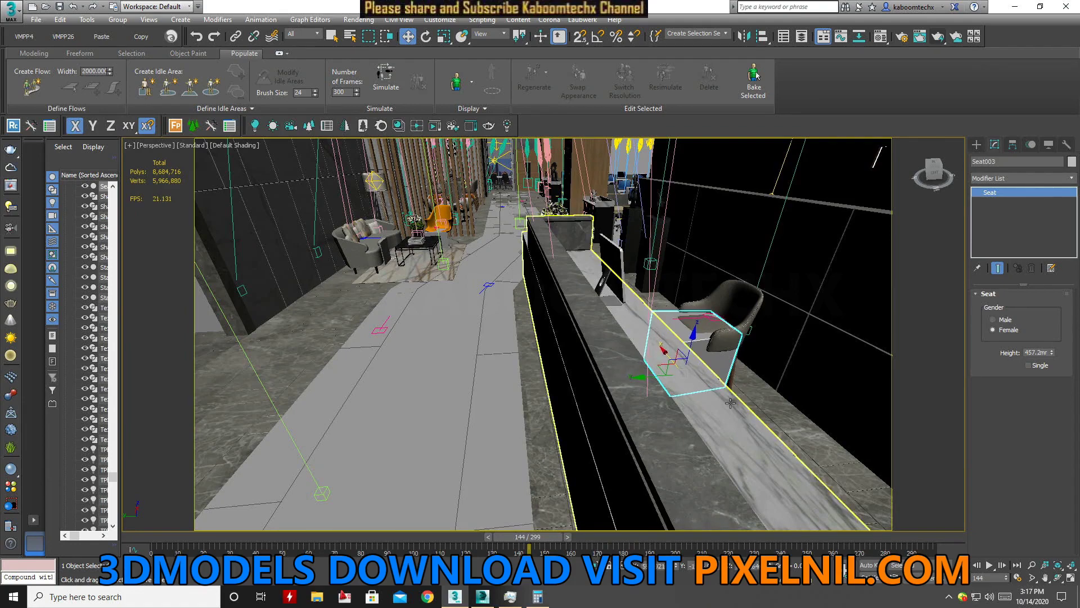
key(shift+z)
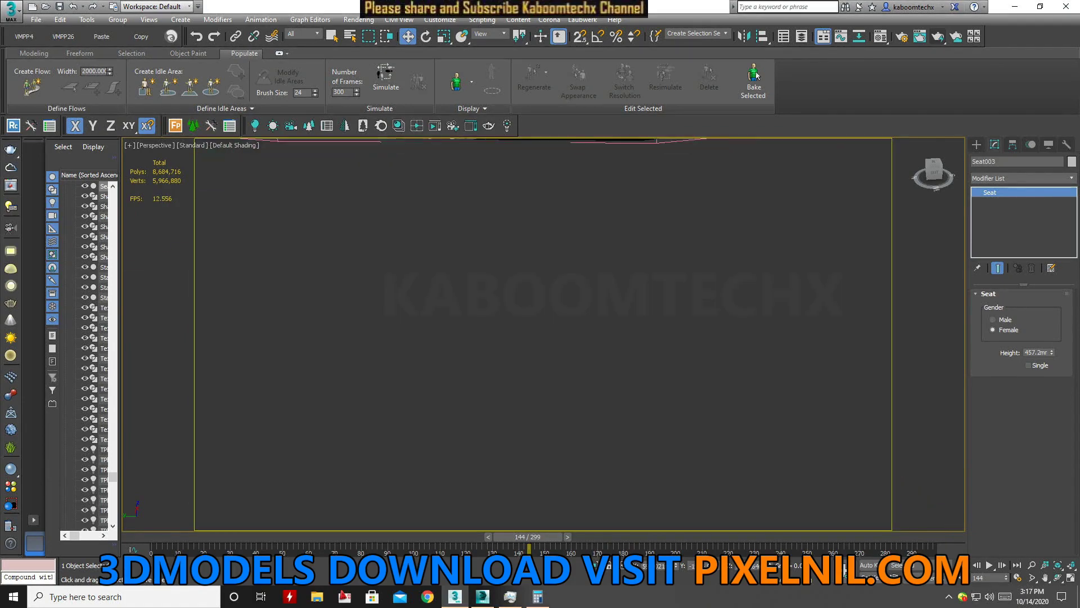
middle_drag(807, 450, 722, 298)
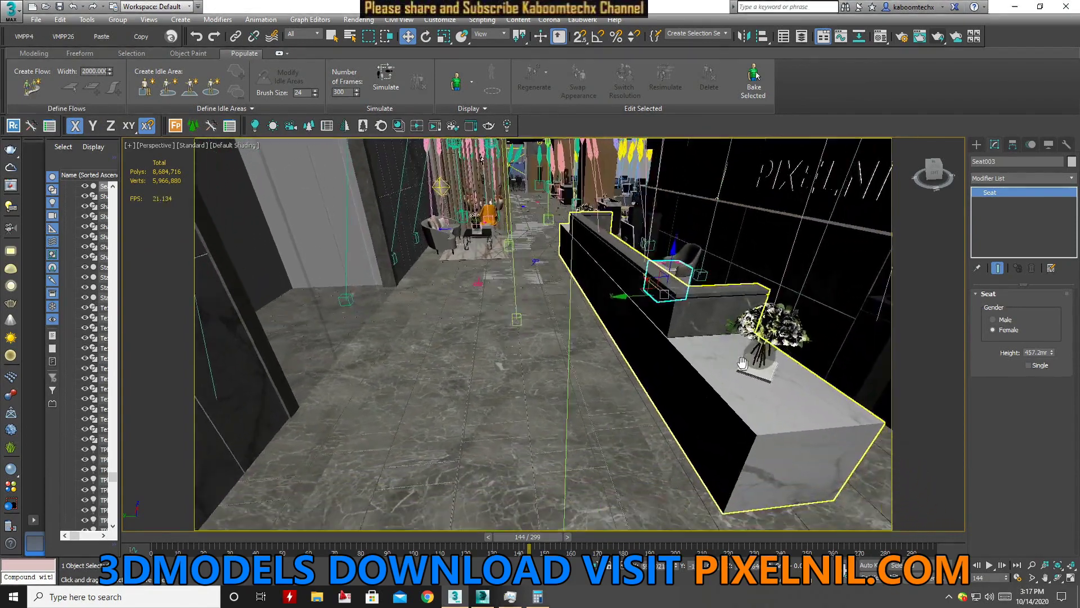
scroll(721, 298, up, 5)
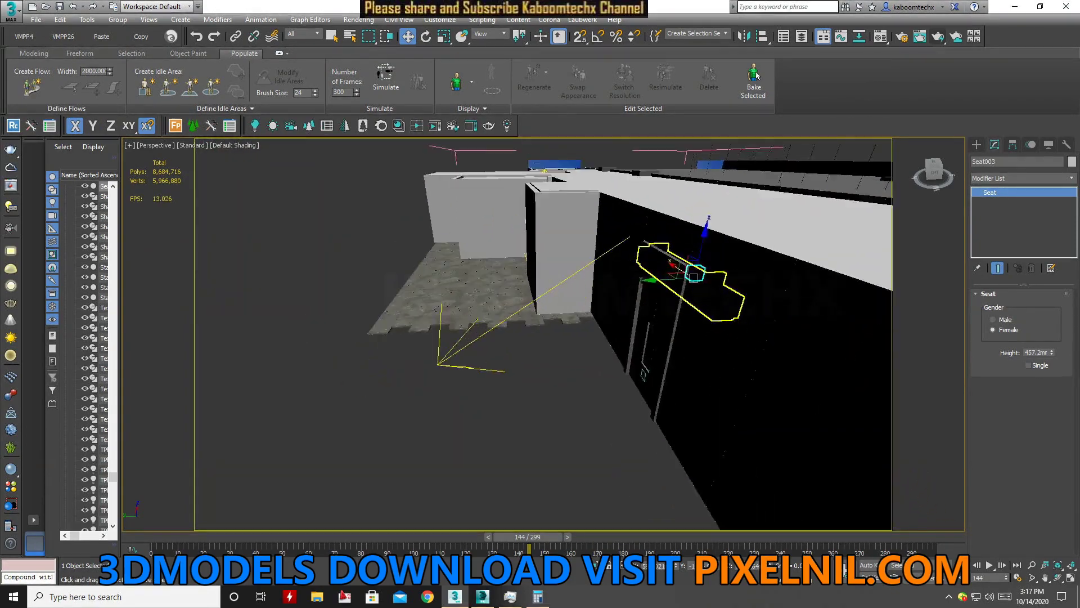
scroll(798, 373, down, 8)
mouse_move(799, 373)
alt+middle_down()
mouse_move(714, 342)
mouse_move(647, 347)
mouse_move(687, 333)
alt+middle_up()
click(768, 281)
mouse_move(767, 281)
alt+middle_down()
mouse_move(800, 358)
mouse_move(724, 431)
mouse_move(715, 423)
alt+middle_up()
alt+middle_drag(675, 256, 709, 267)
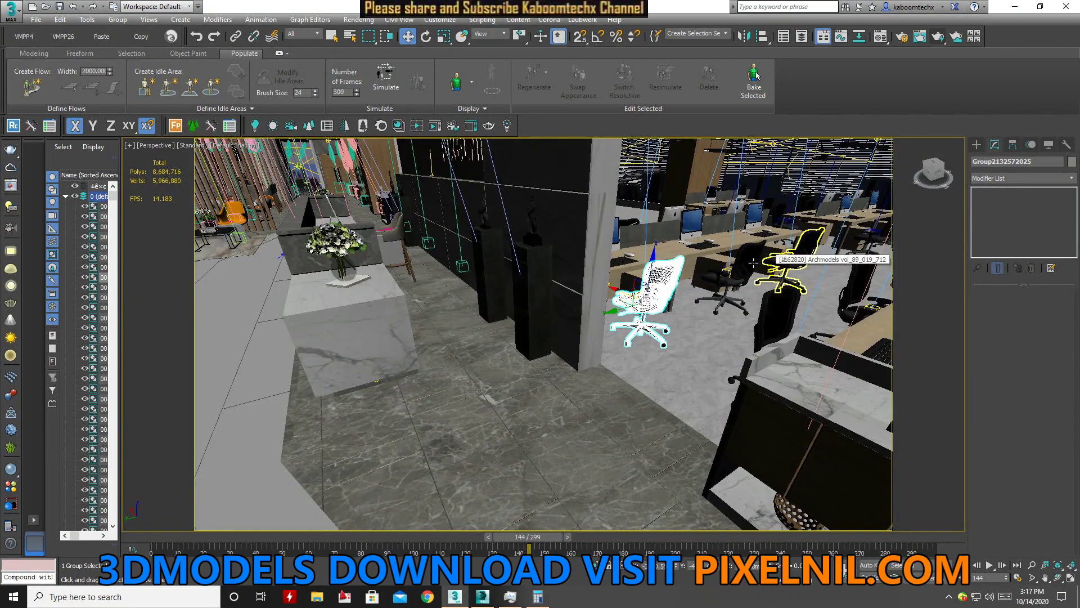
View the lobby through VRayPhysicalCamera002 and inspect the office chairs beside the desks
key(c)
double_click(537, 219)
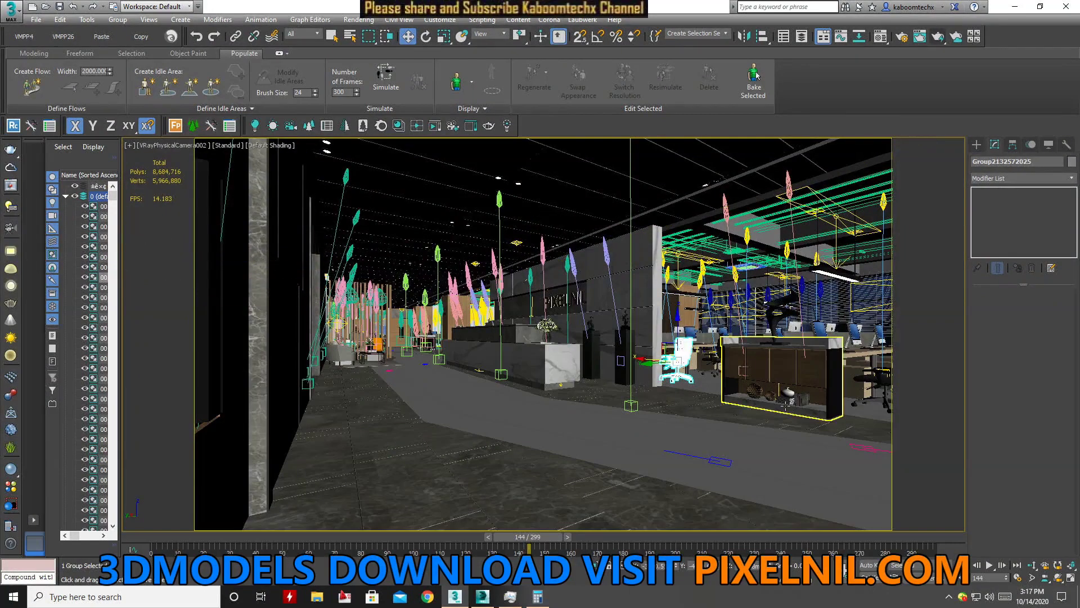
click(756, 409)
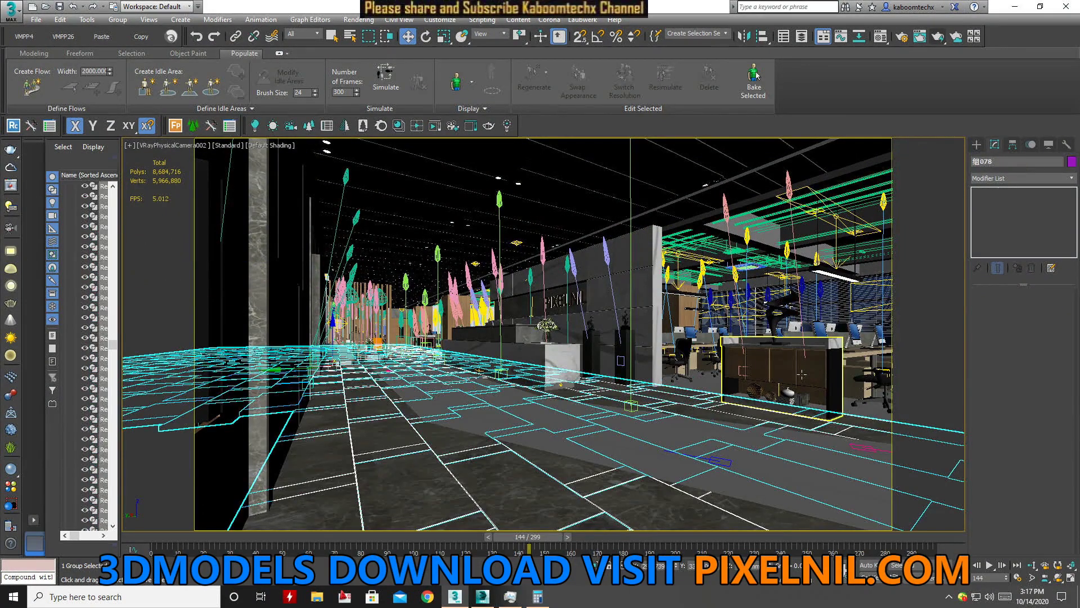
click(678, 349)
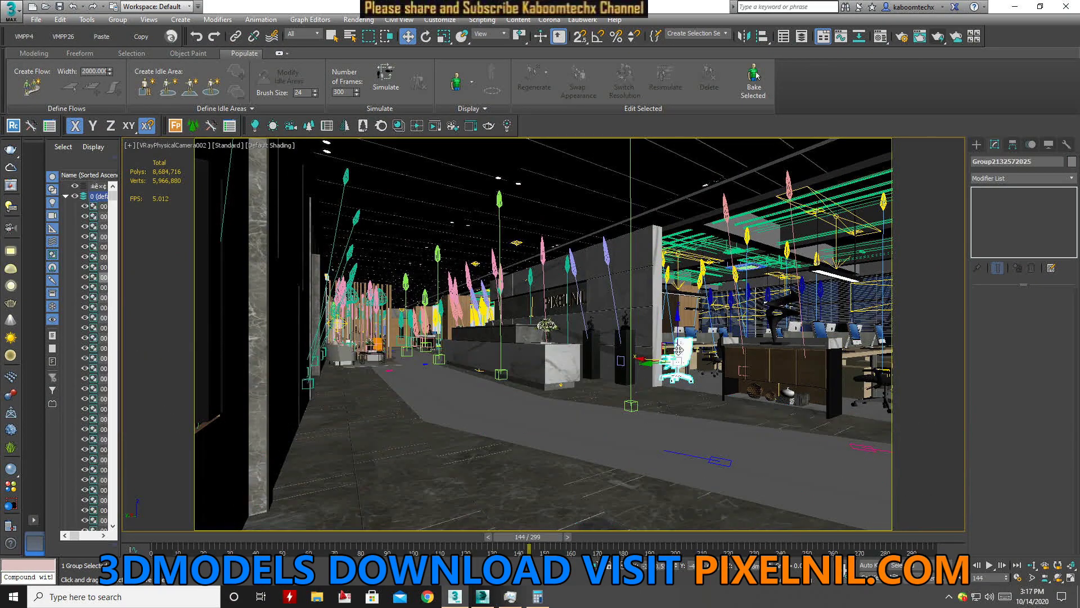
click(717, 353)
click(677, 361)
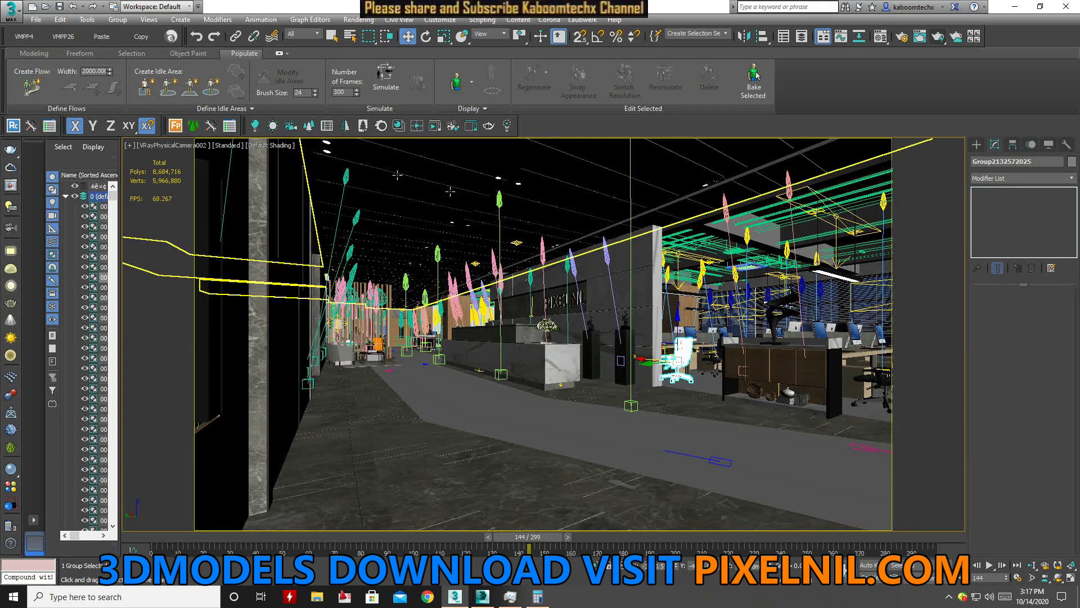
click(145, 87)
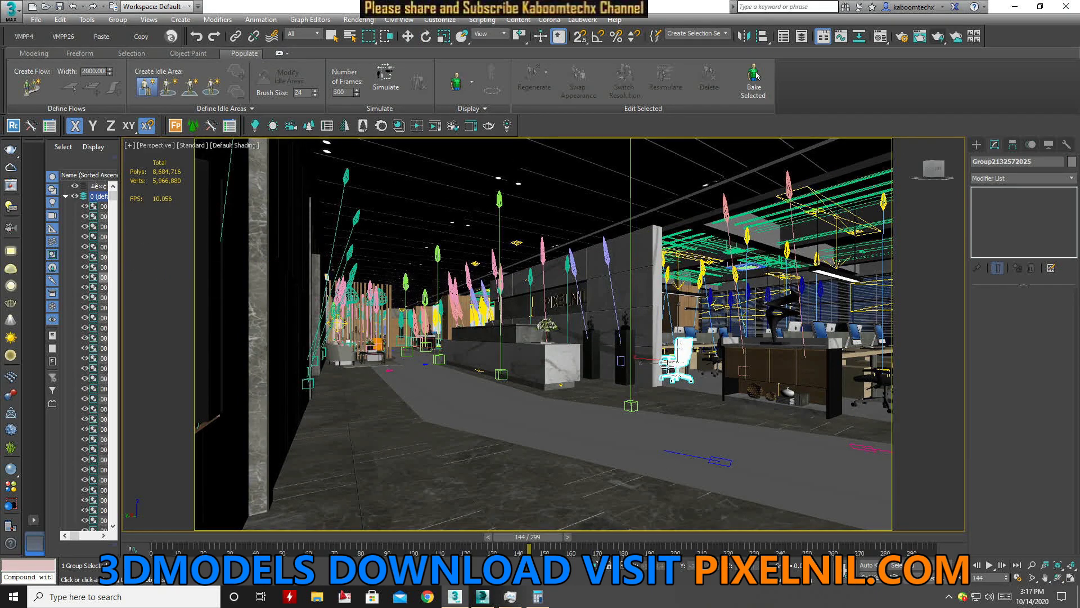
Move Seat004 down onto the office chair and rotate it about -89° around Z
key(z)
alt+middle_drag(540, 338, 474, 446)
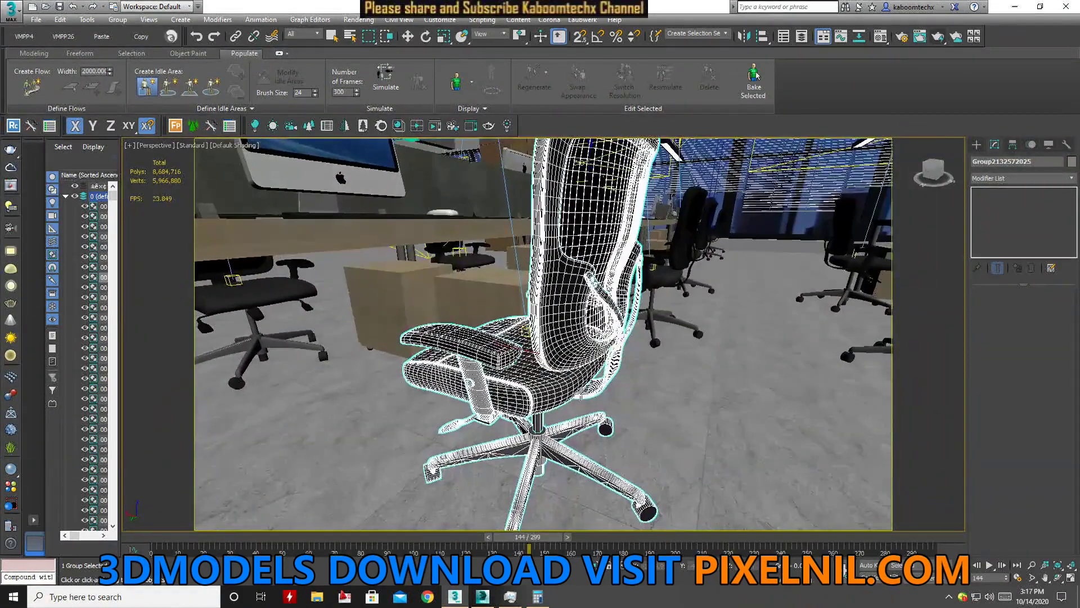
click(474, 445)
drag(475, 446, 504, 494)
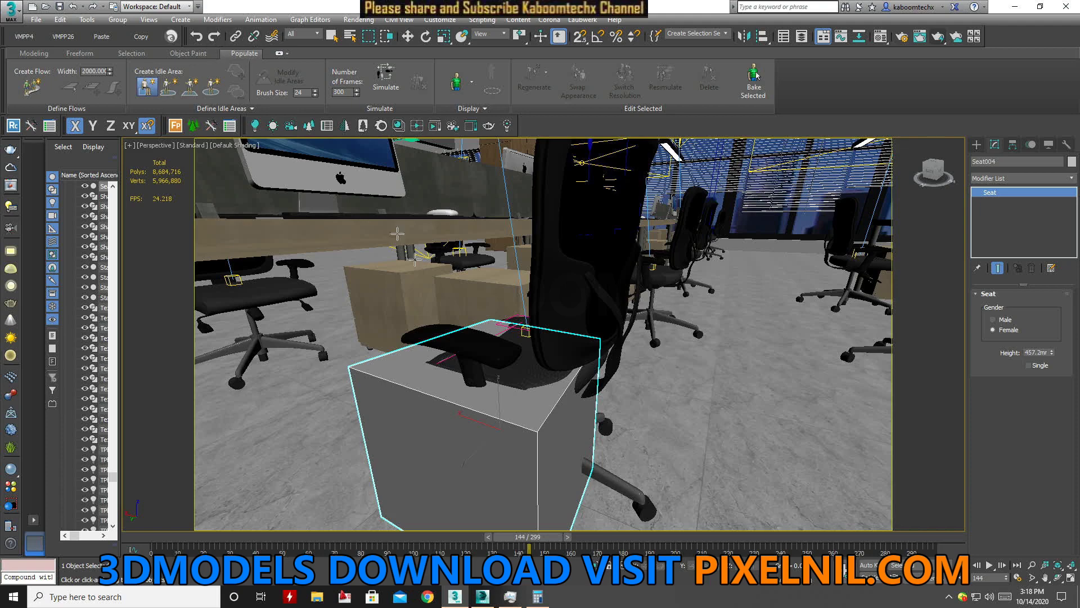
scroll(508, 287, down, 4)
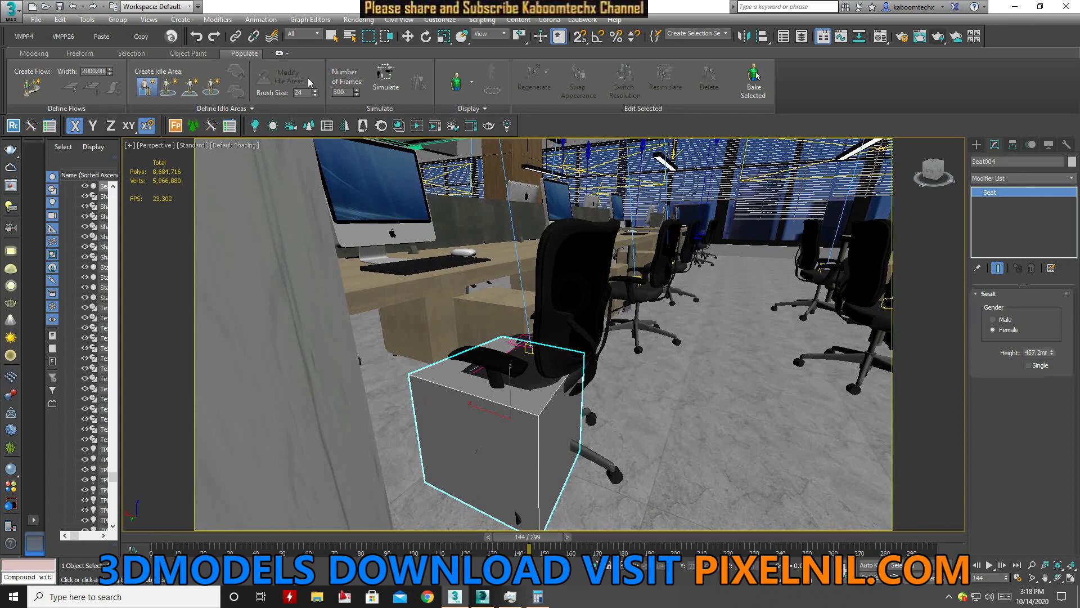
click(427, 37)
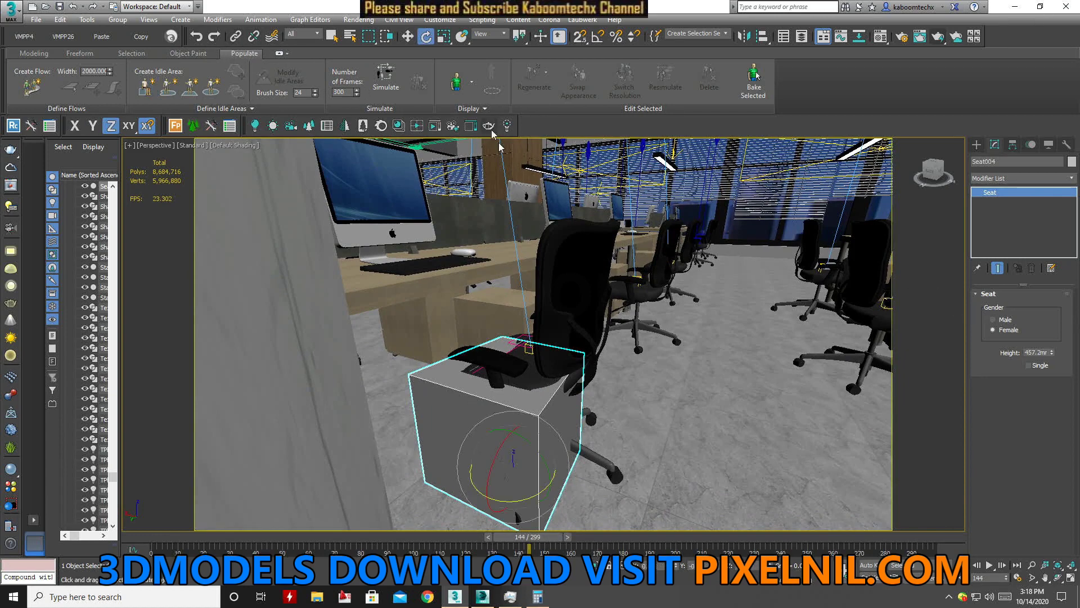
drag(526, 499, 423, 464)
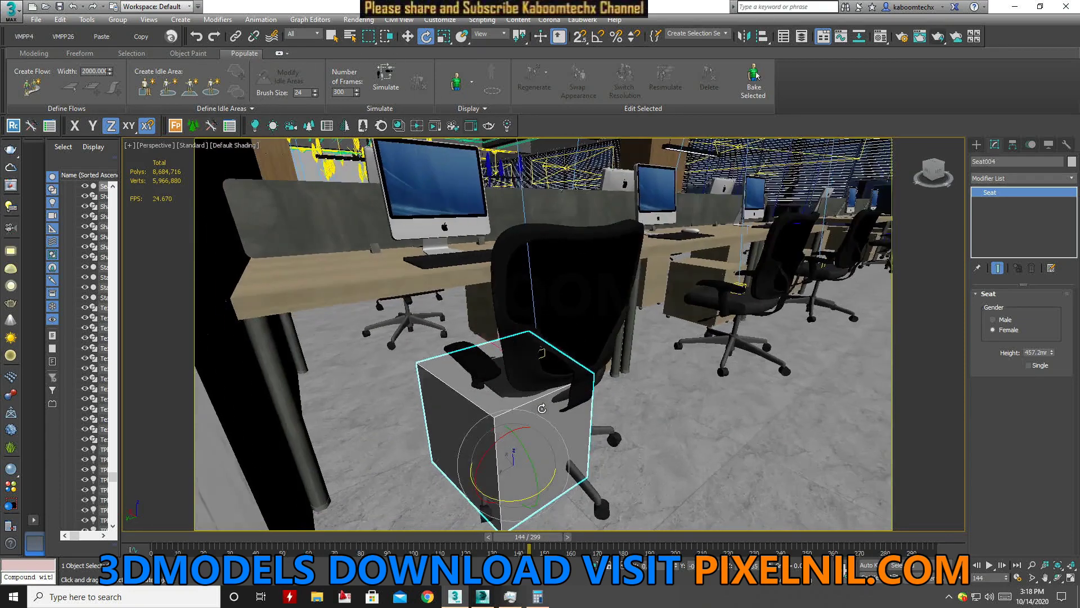
Nudge Seat004 along X and Y until it sits squarely on the chair seat
click(414, 38)
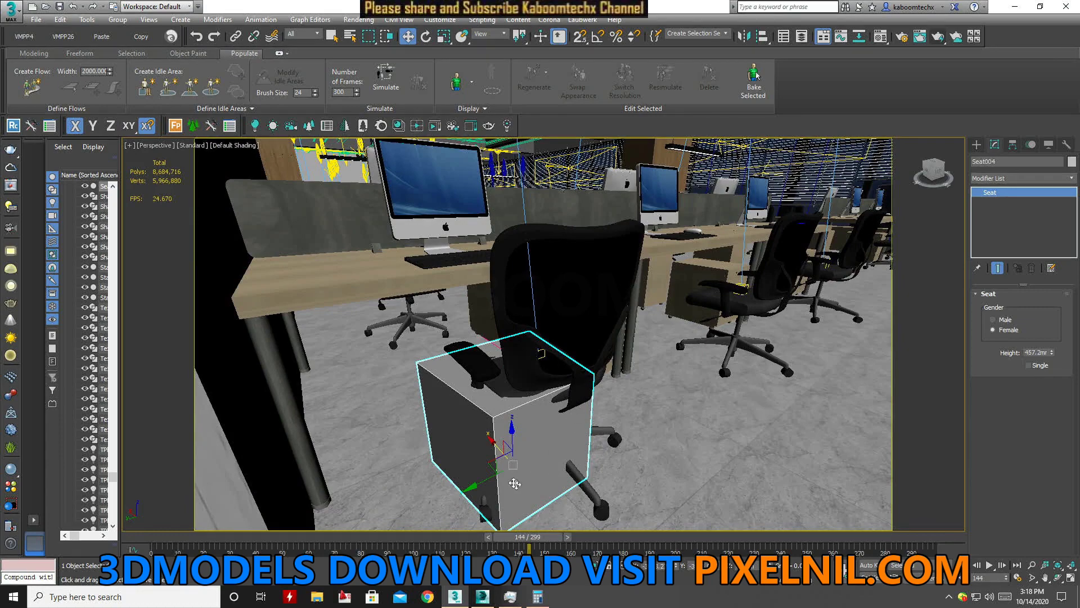
drag(492, 477, 507, 476)
alt+middle_drag(510, 476, 525, 460)
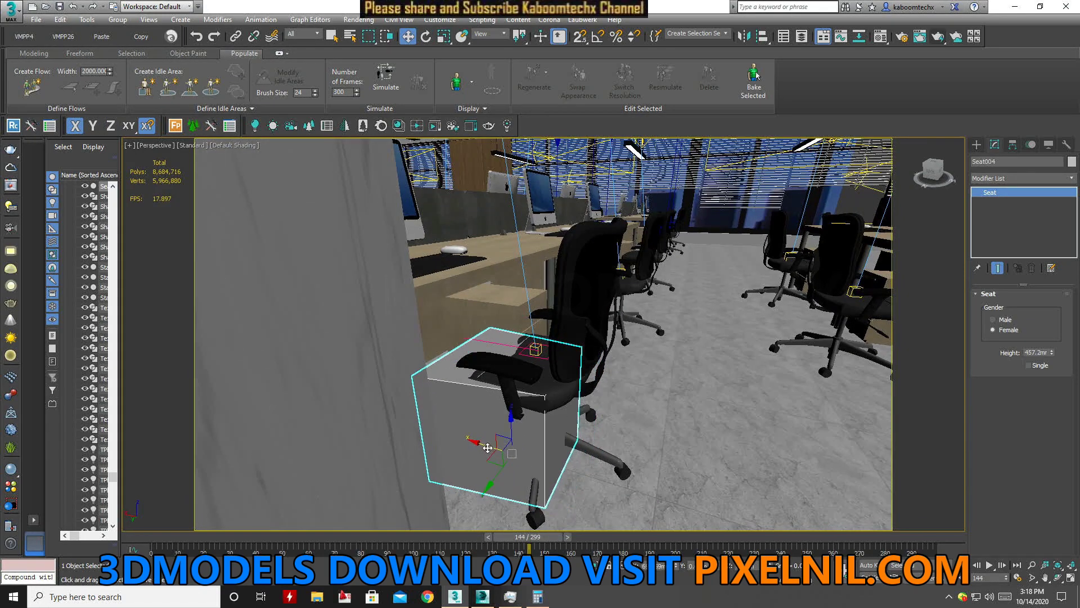
alt+middle_drag(506, 448, 395, 449)
drag(493, 450, 500, 457)
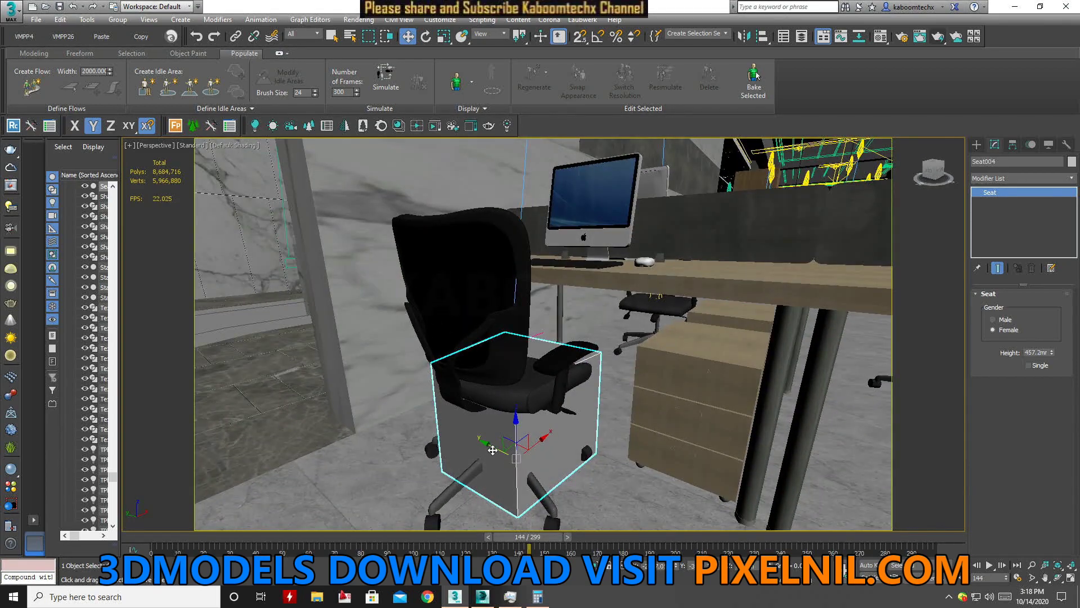
alt+middle_drag(492, 446, 618, 461)
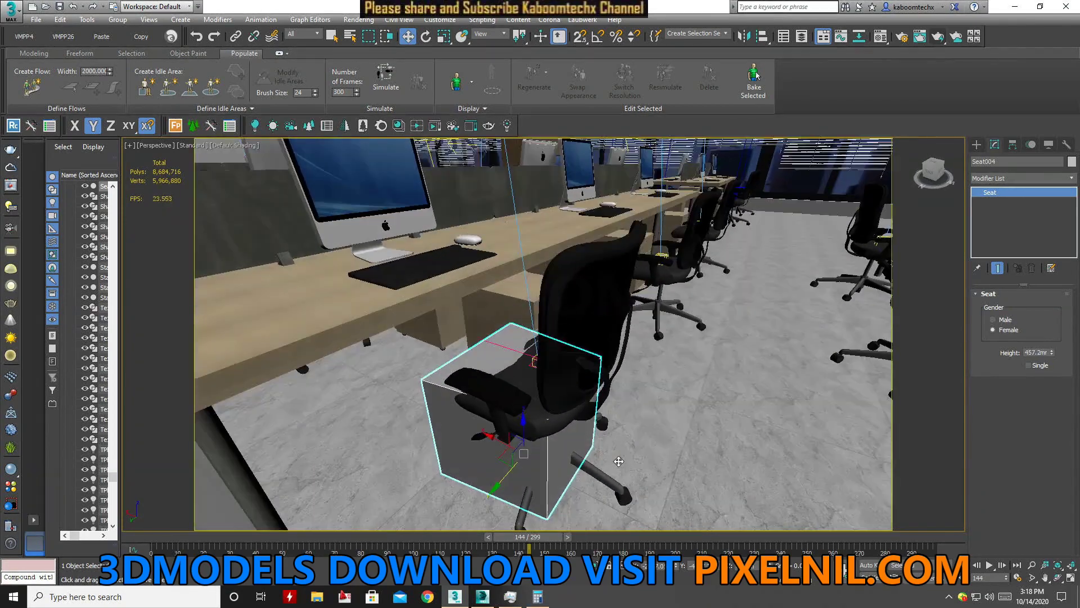
drag(494, 439, 485, 437)
scroll(485, 437, down, 3)
mouse_move(485, 437)
alt+middle_down()
mouse_move(591, 445)
mouse_move(645, 434)
mouse_move(656, 453)
mouse_move(553, 405)
alt+middle_up()
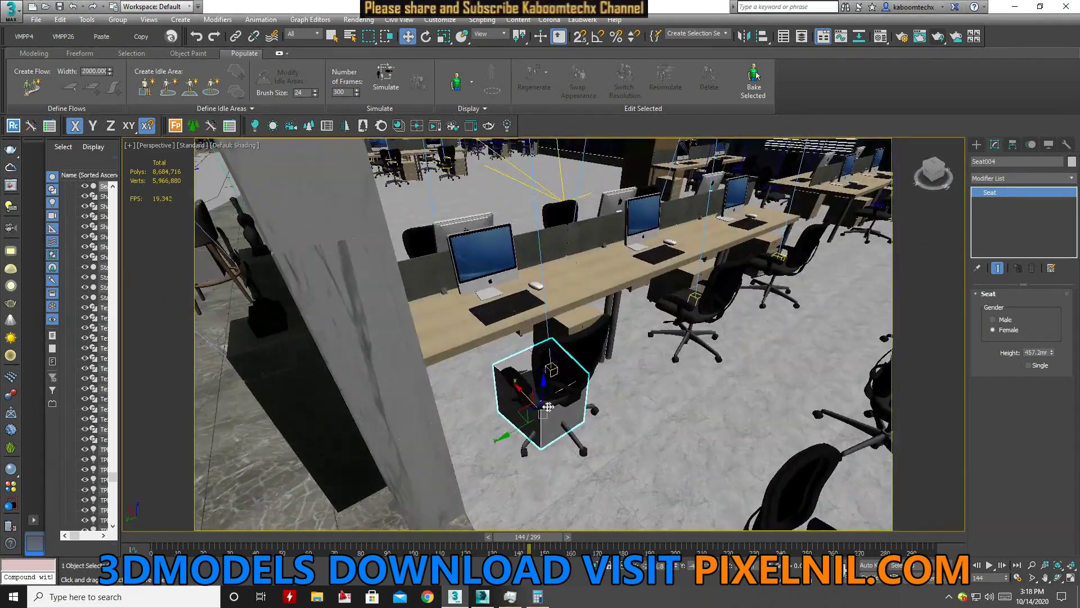
Cancel the accidental clone of Seat004 and bring up the scene camera list
shift+drag(515, 430, 693, 366)
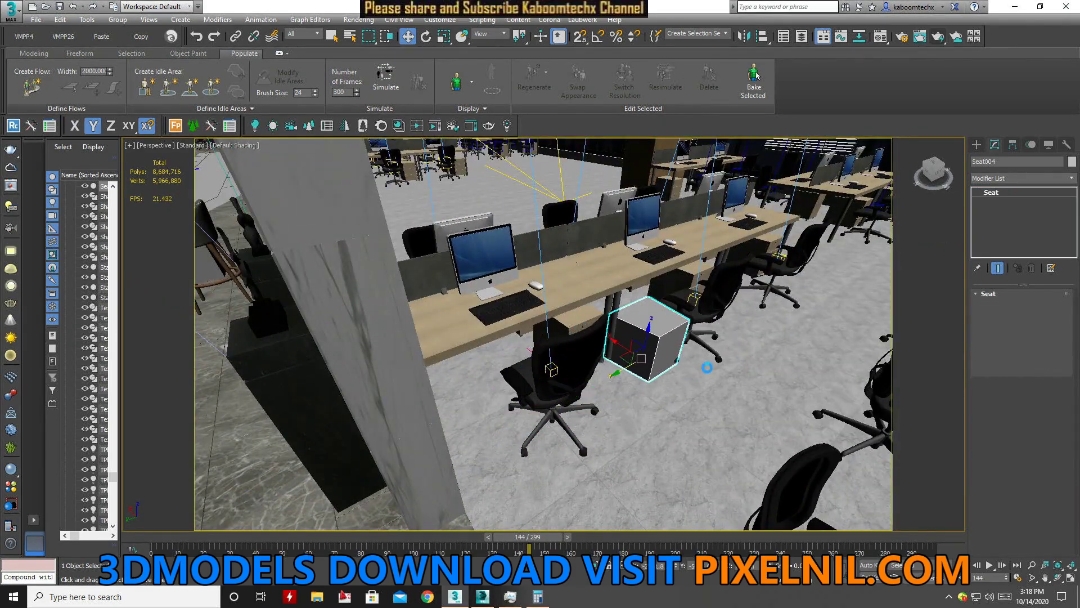
click(585, 345)
mouse_move(652, 397)
alt+middle_down()
mouse_move(664, 399)
mouse_move(647, 405)
mouse_move(668, 378)
mouse_move(676, 334)
mouse_move(764, 386)
alt+middle_up()
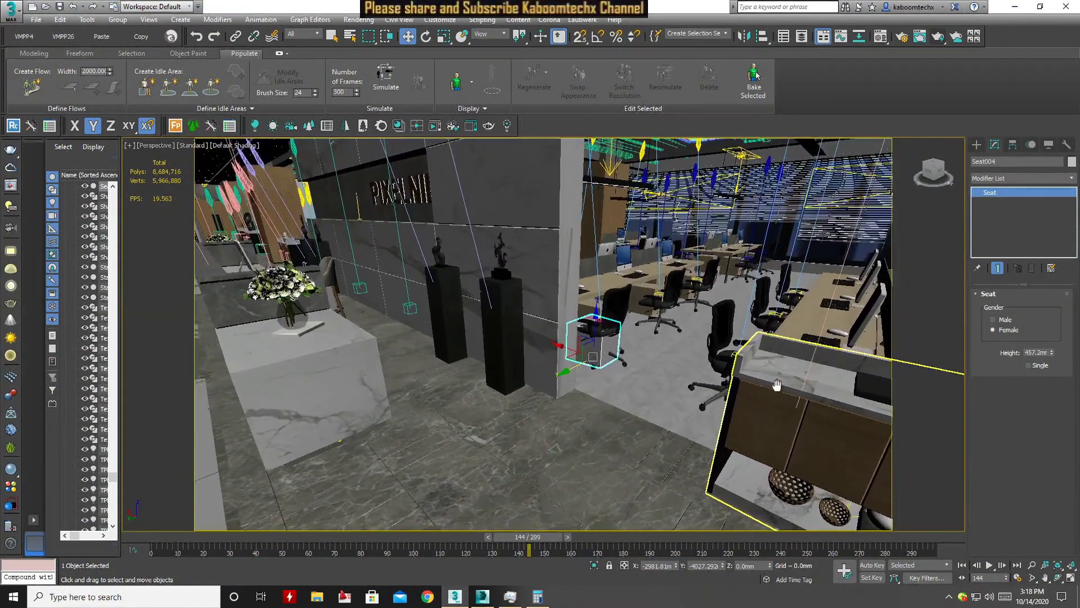
key(c)
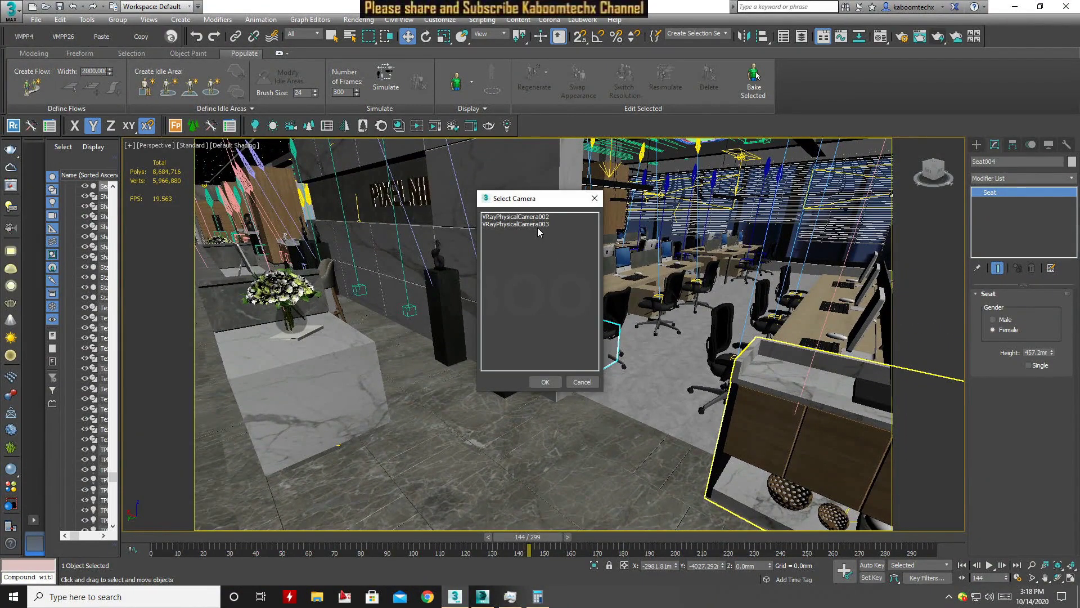
Look at the lobby through VRayPhysicalCamera002
double_click(535, 216)
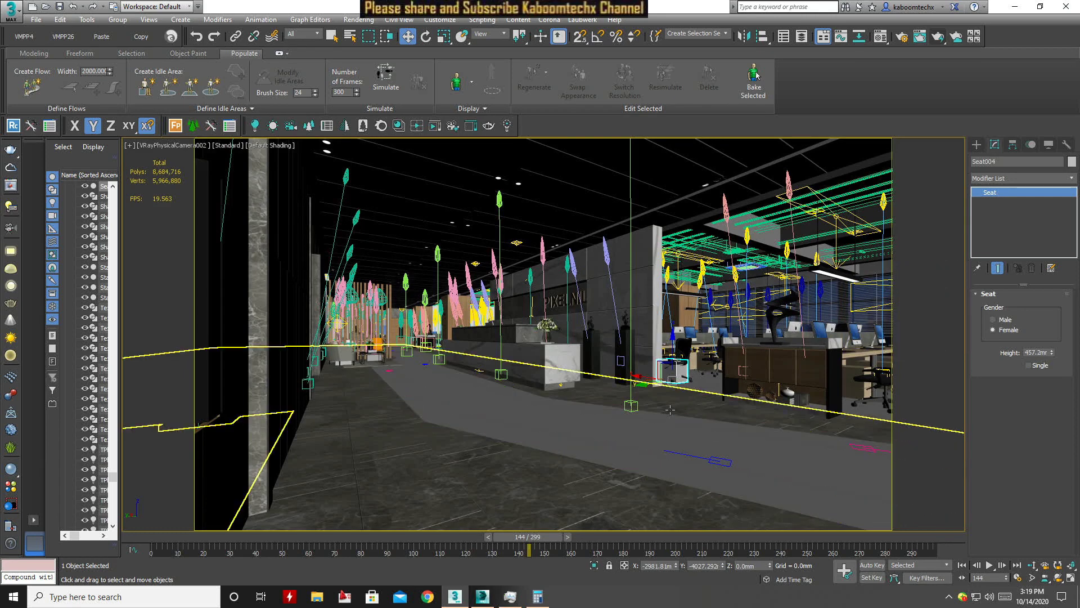
Switch to a wireframe Top view and frame the desk area of the plan
key(t)
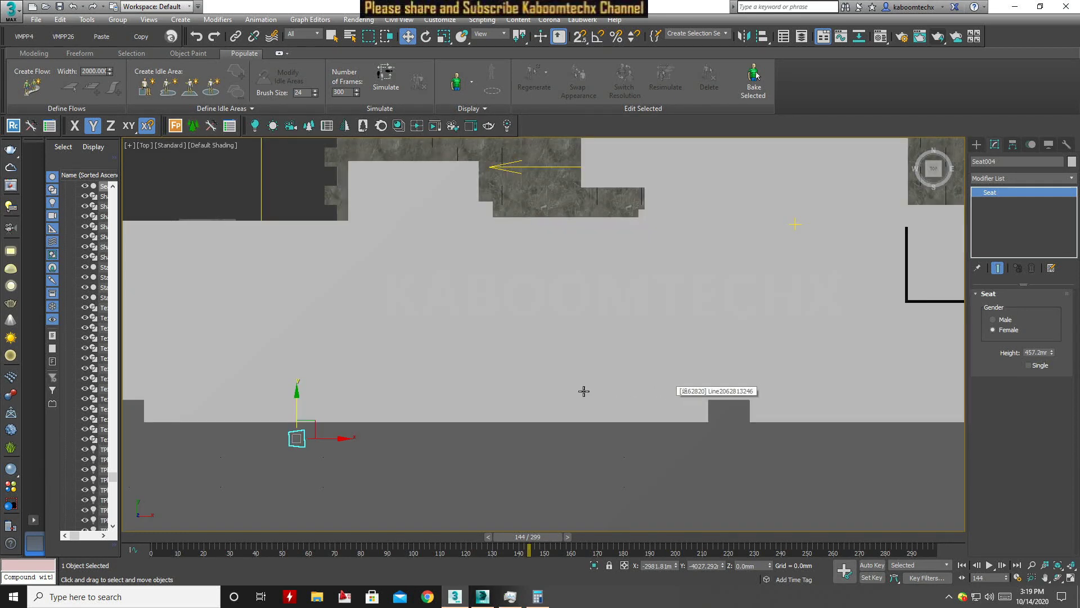
key(F3)
scroll(582, 390, down, 3)
scroll(534, 338, up, 4)
scroll(506, 315, down, 2)
scroll(494, 301, up, 3)
scroll(494, 302, up, 4)
mouse_move(467, 357)
middle_down()
mouse_move(590, 439)
mouse_move(619, 348)
middle_up()
scroll(591, 438, down, 2)
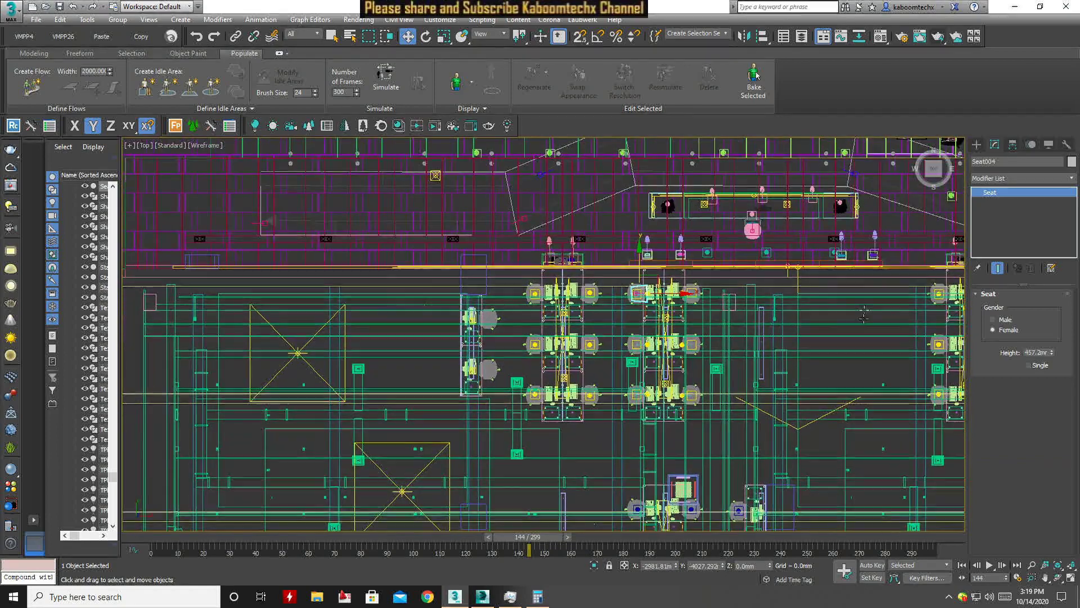
scroll(687, 310, up, 2)
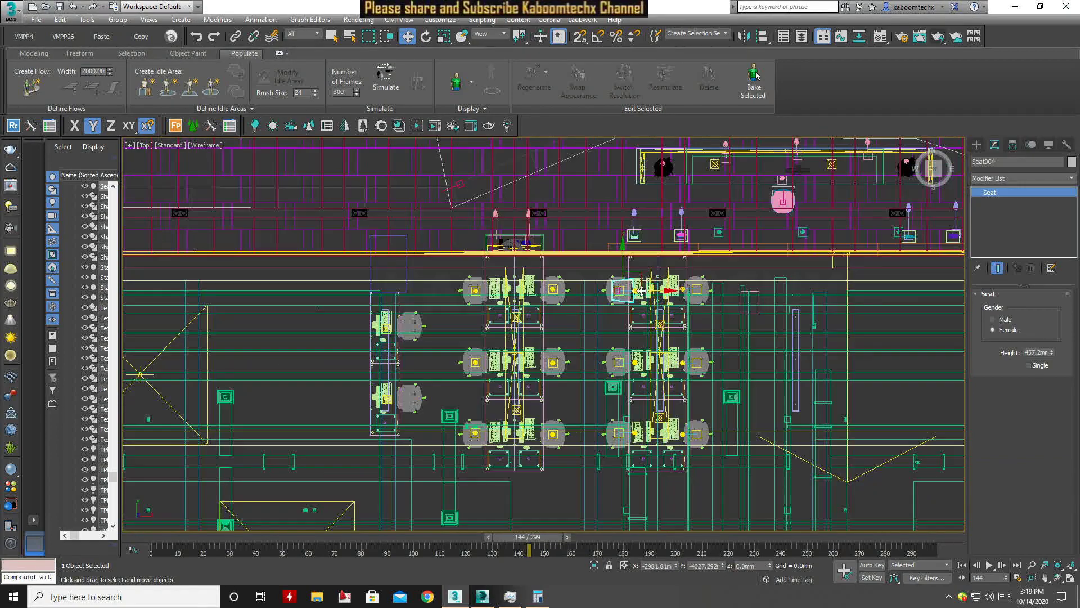
Abort the half-drawn rectangle over the desks and start a 1000-wide people flow
click(976, 144)
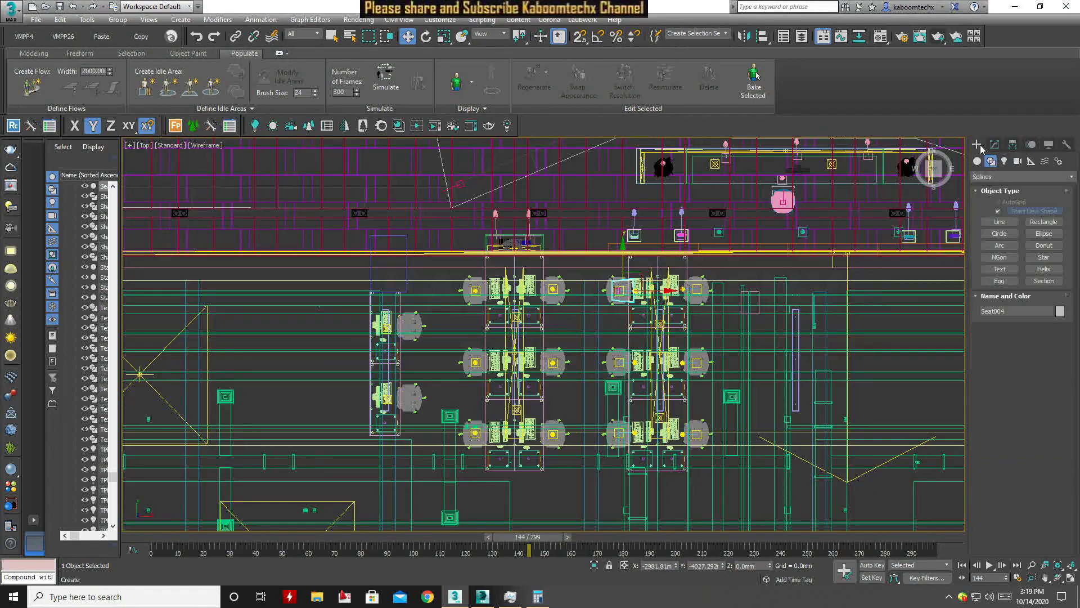
click(1043, 221)
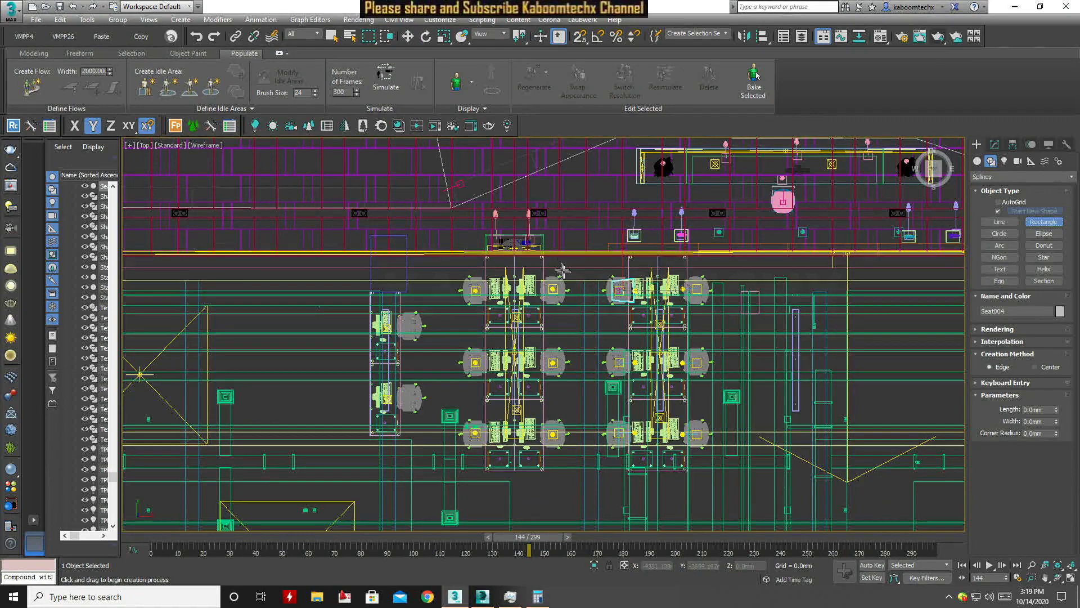
drag(563, 284, 606, 308)
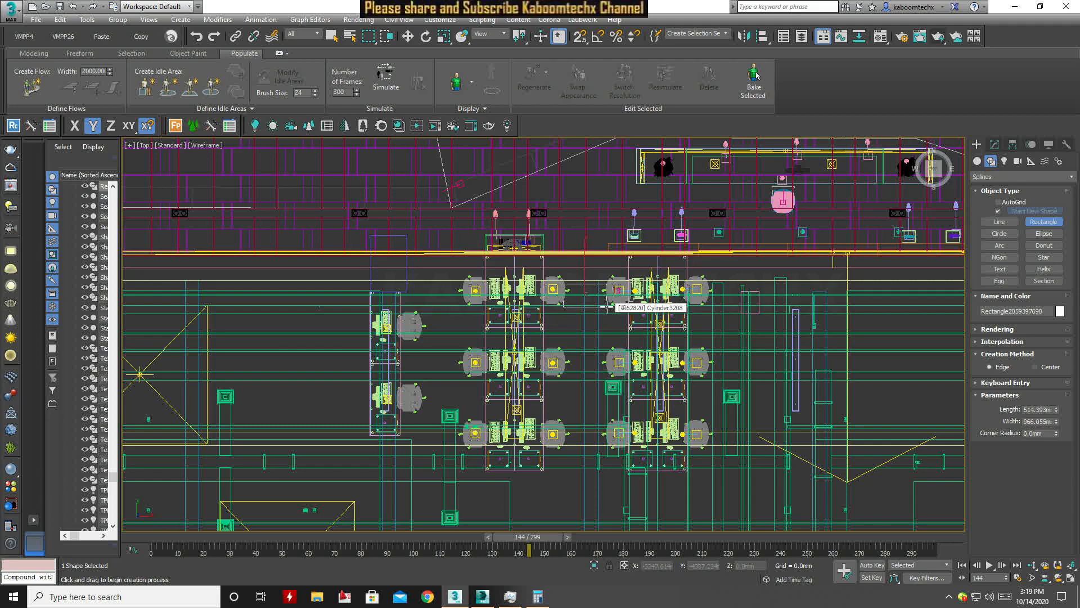
right_click(606, 307)
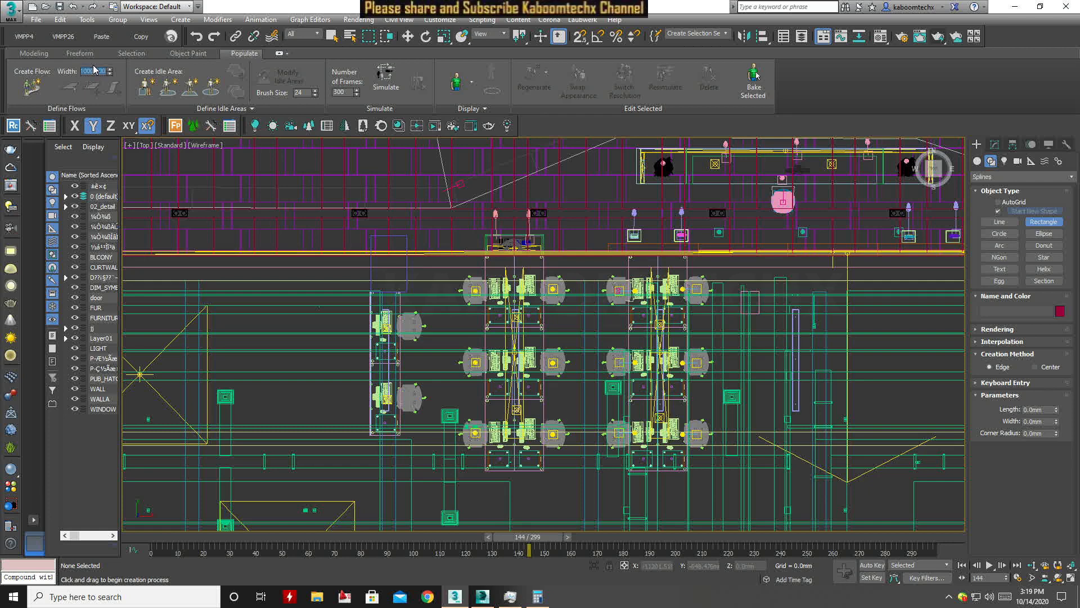
text(1000)
click(32, 86)
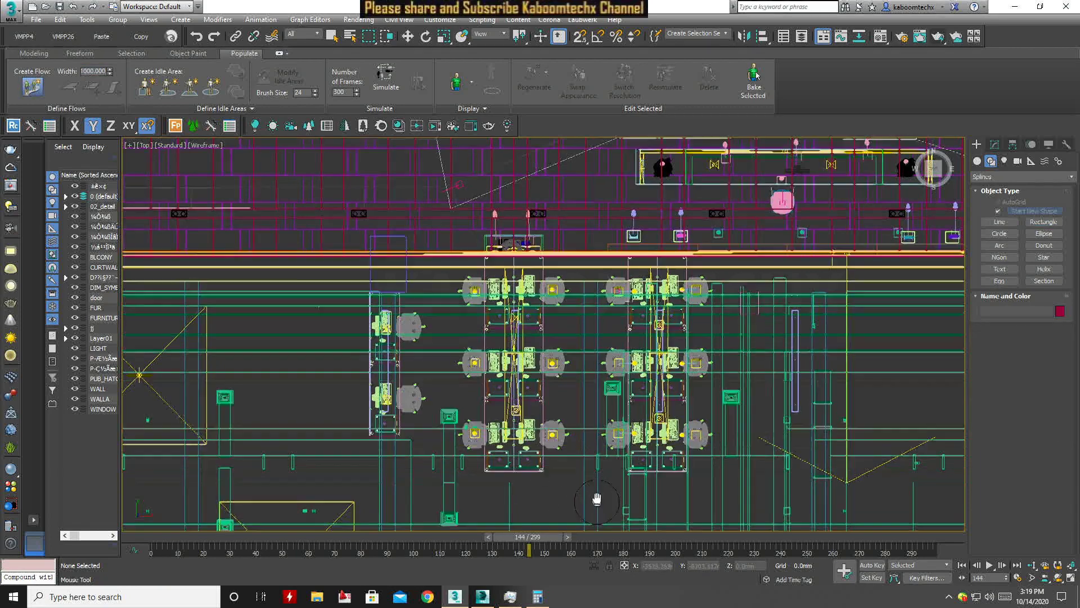
Draw a trial flow between the desk clusters, discard it, and begin a new flow top-left
middle_drag(623, 444, 592, 444)
click(589, 446)
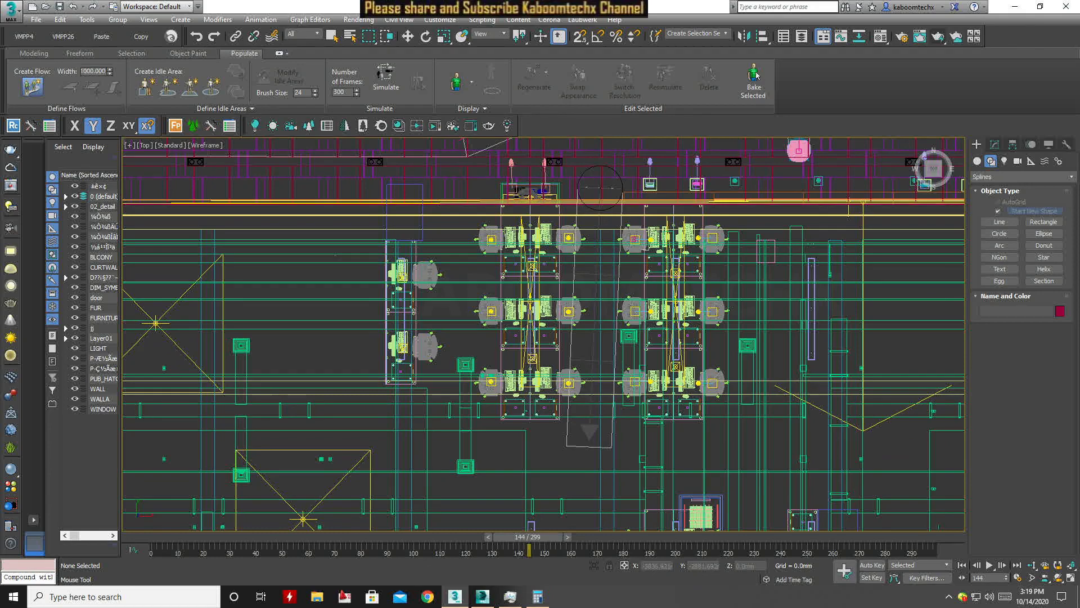
middle_drag(586, 140, 587, 192)
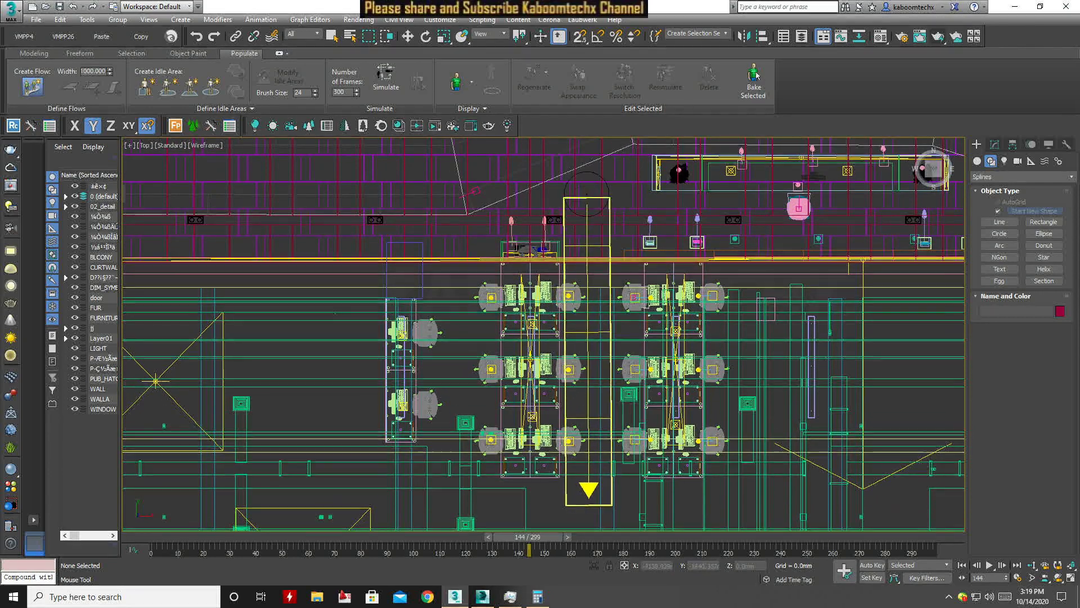
click(577, 159)
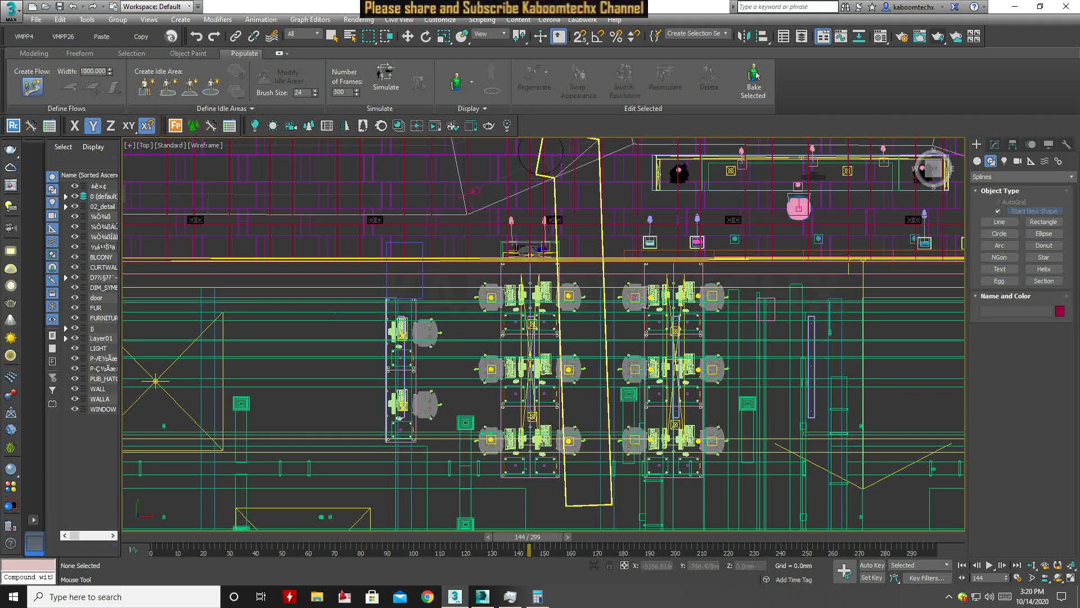
right_click(557, 211)
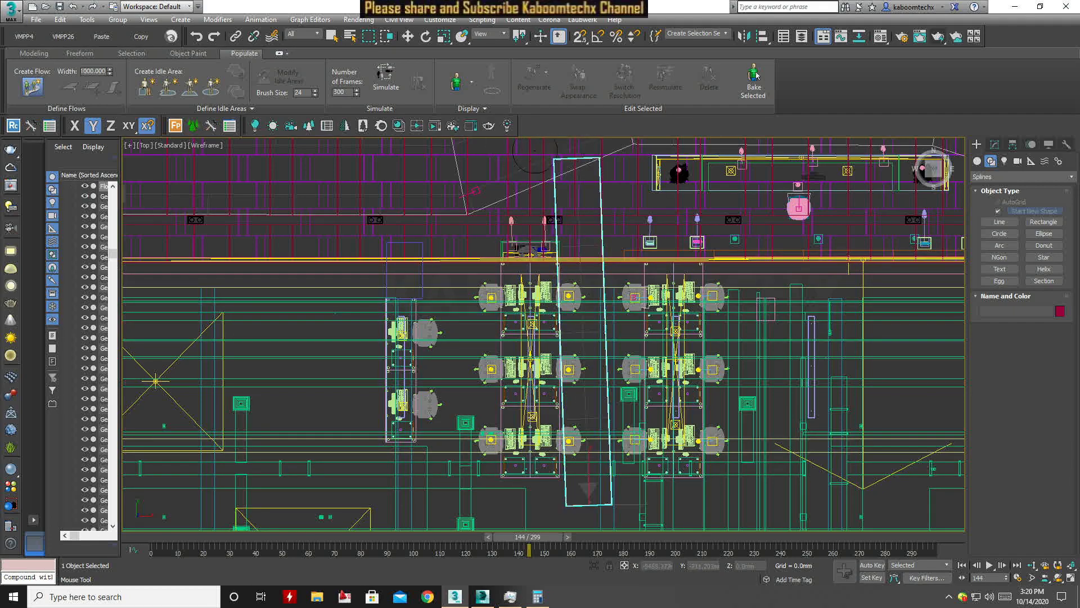
middle_drag(611, 362, 543, 360)
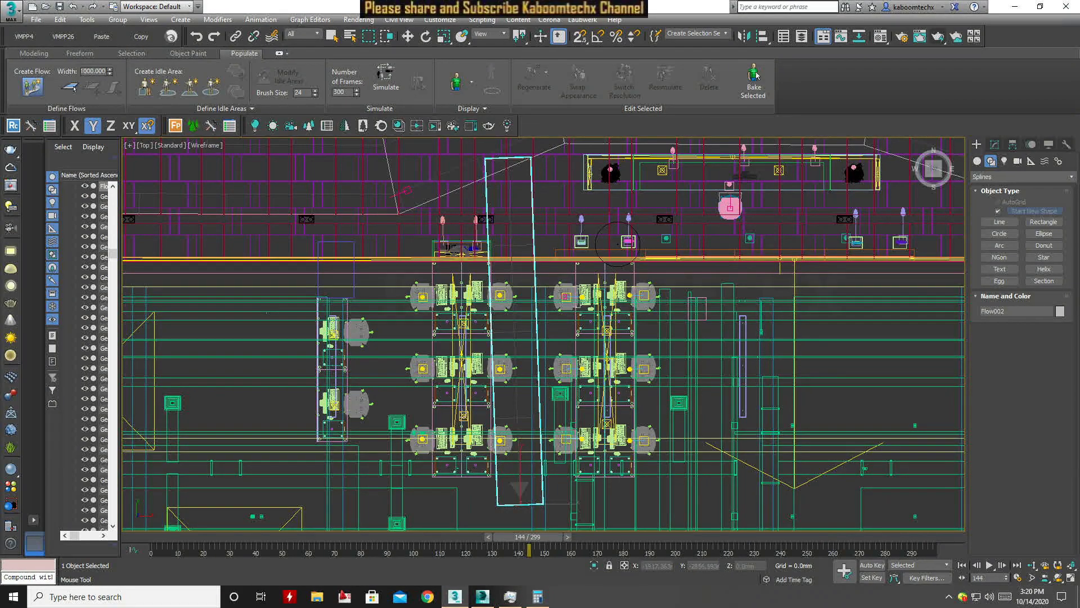
click(492, 308)
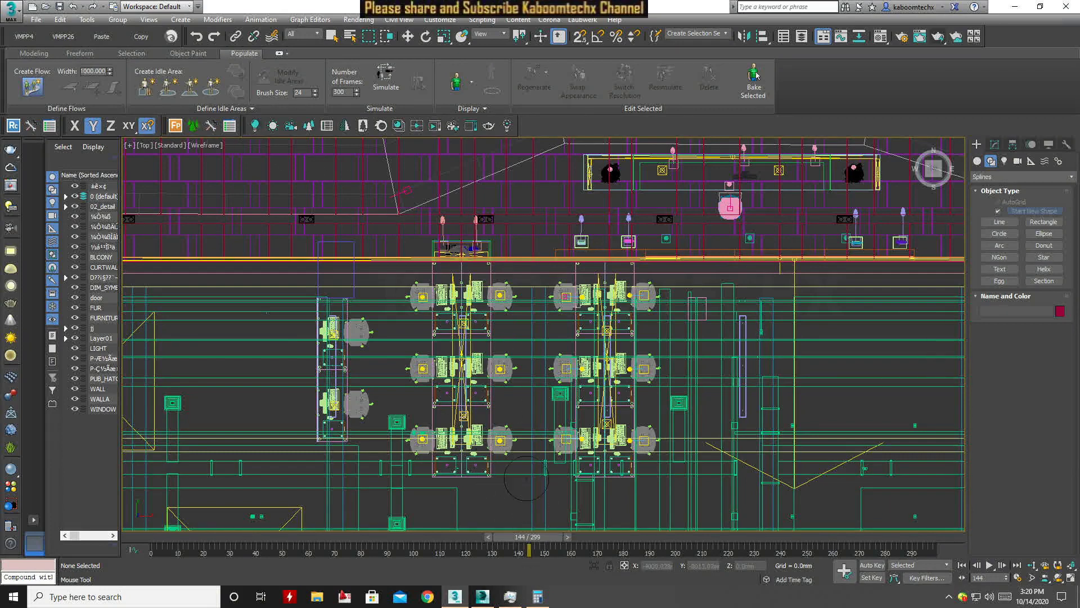
click(296, 228)
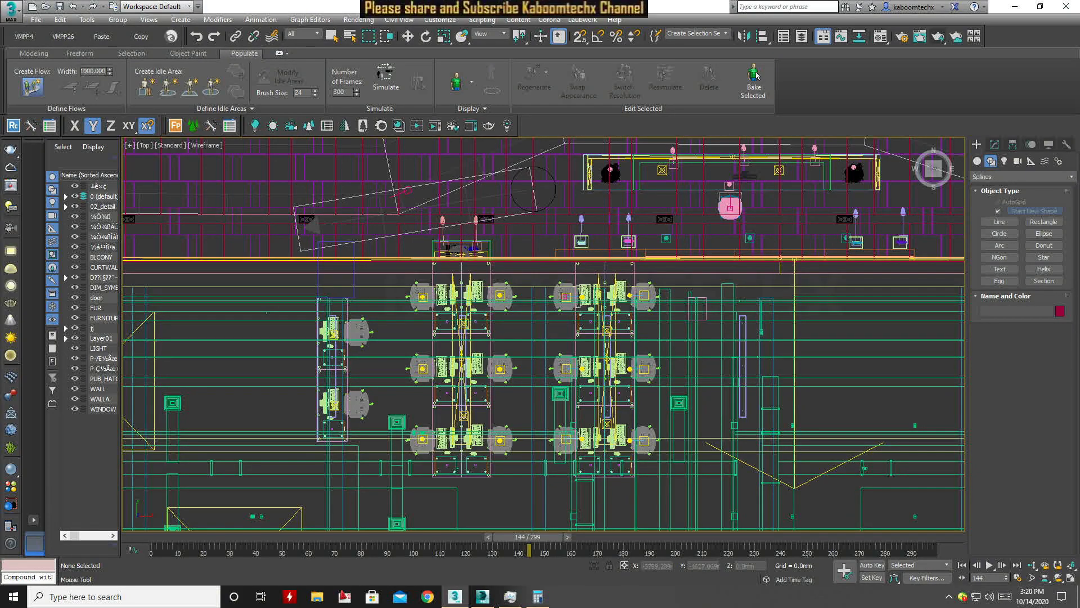
Add Flow002's bends across the top and down below the desks, panning to follow
click(520, 193)
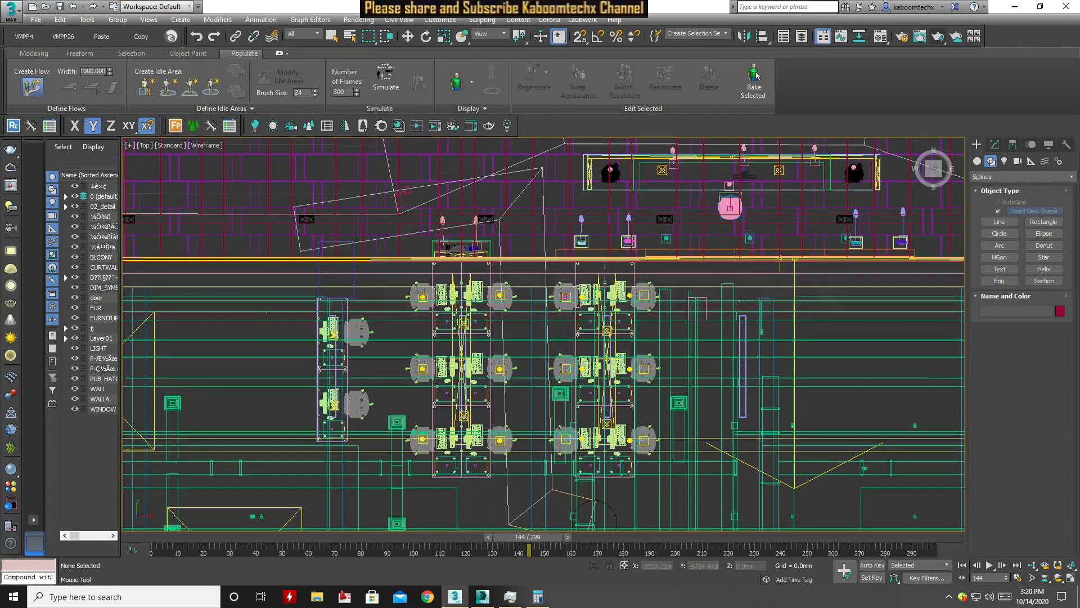
middle_drag(618, 515, 654, 410)
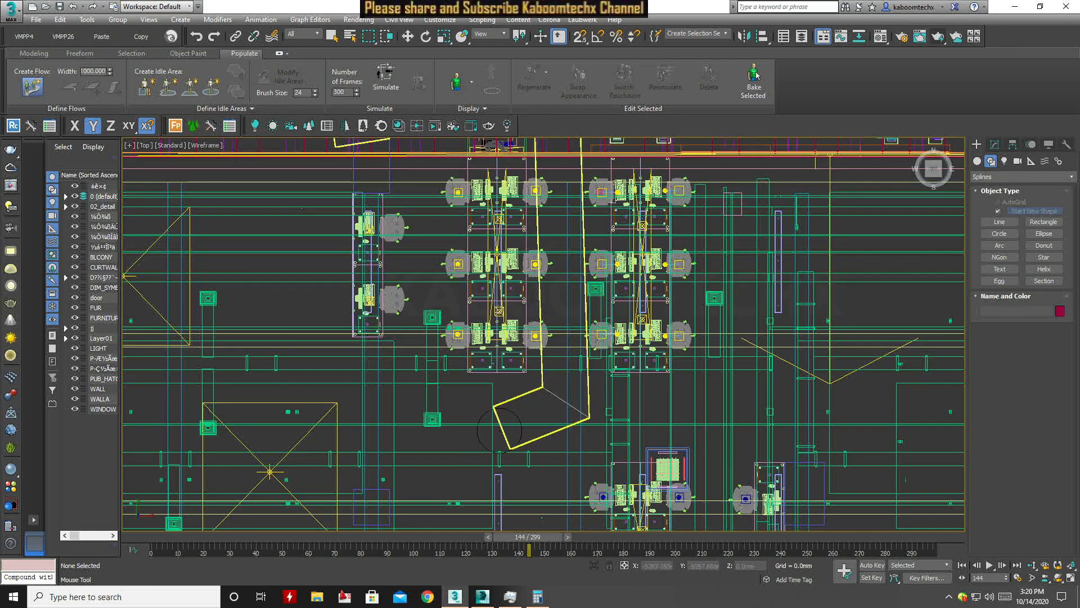
click(500, 499)
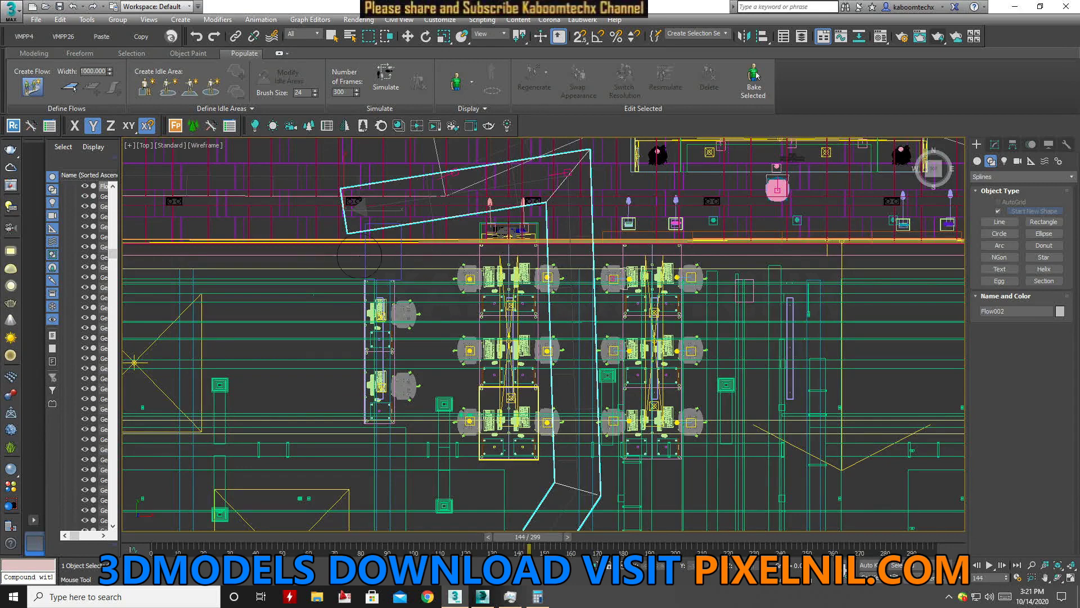
Shift Flow002's Male/Female slider toward more men and set the timeline to frame 5
click(995, 145)
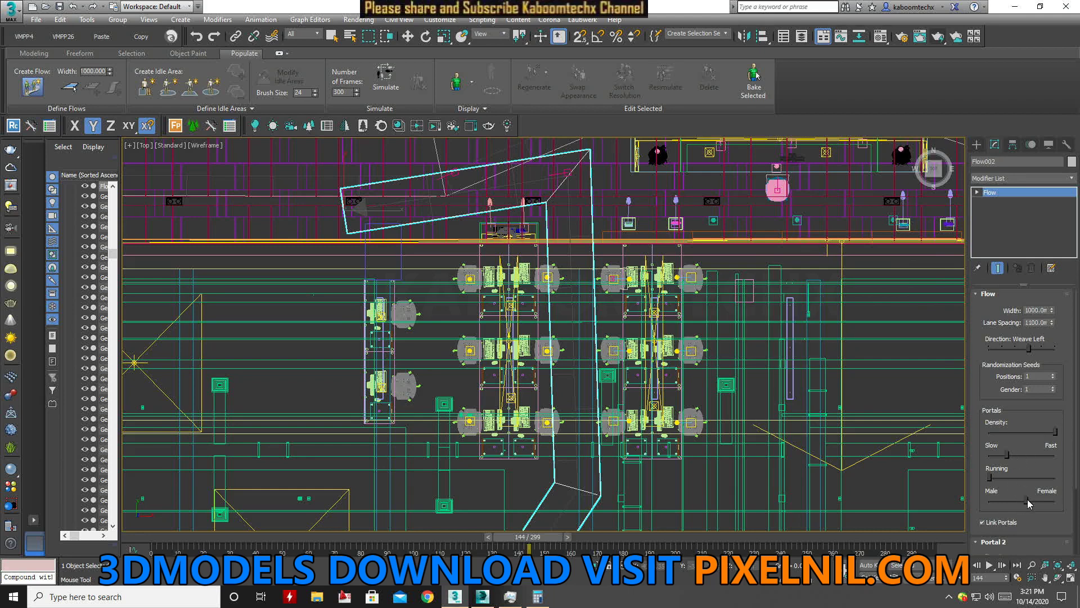
drag(1027, 499, 1003, 501)
drag(527, 537, 69, 534)
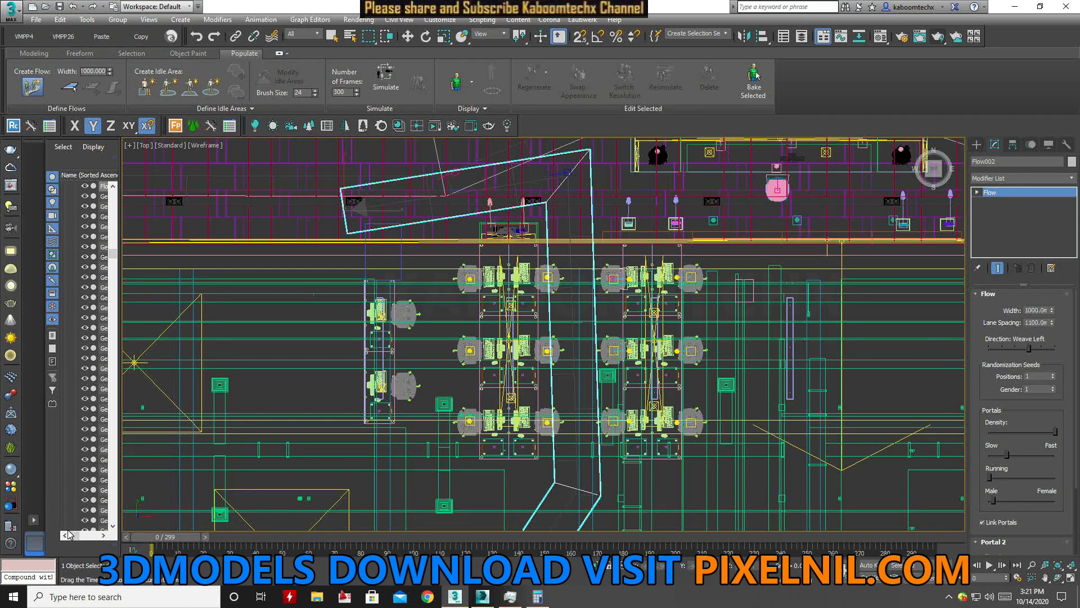
drag(69, 534, 176, 534)
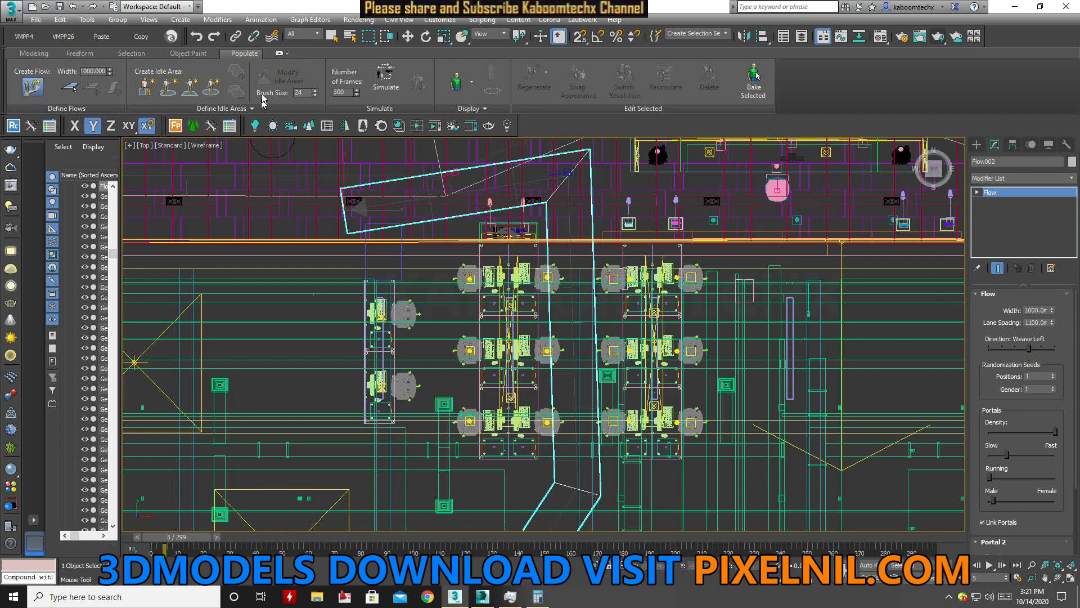
Switch to Perspective, orbit to a low side view, and pick VRayPhysicalCamera003 from the camera list
key(p)
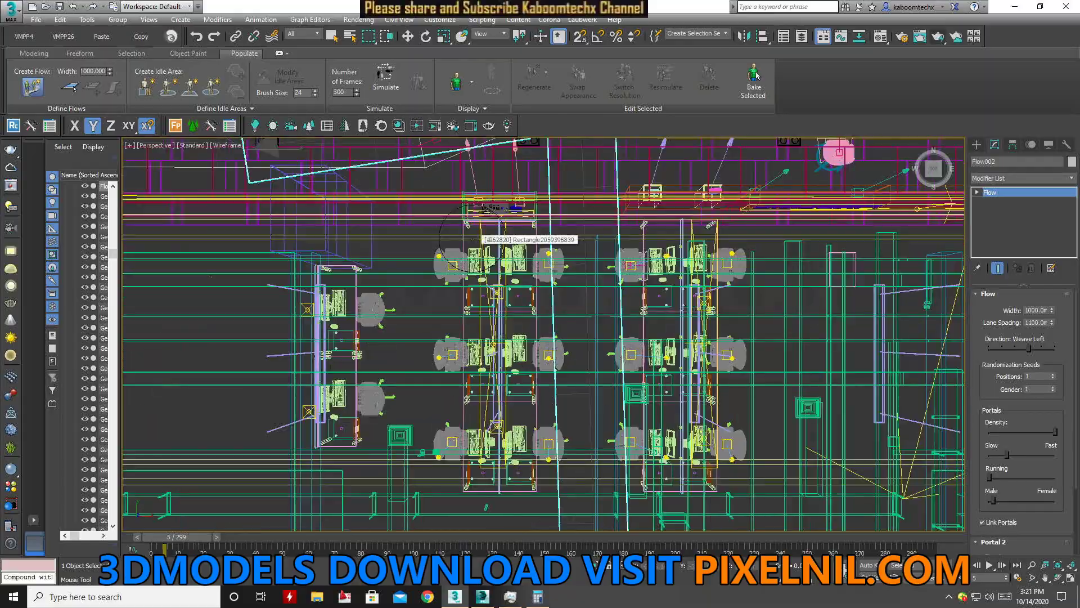
mouse_move(481, 235)
alt+middle_down()
mouse_move(501, 340)
mouse_move(501, 265)
alt+middle_up()
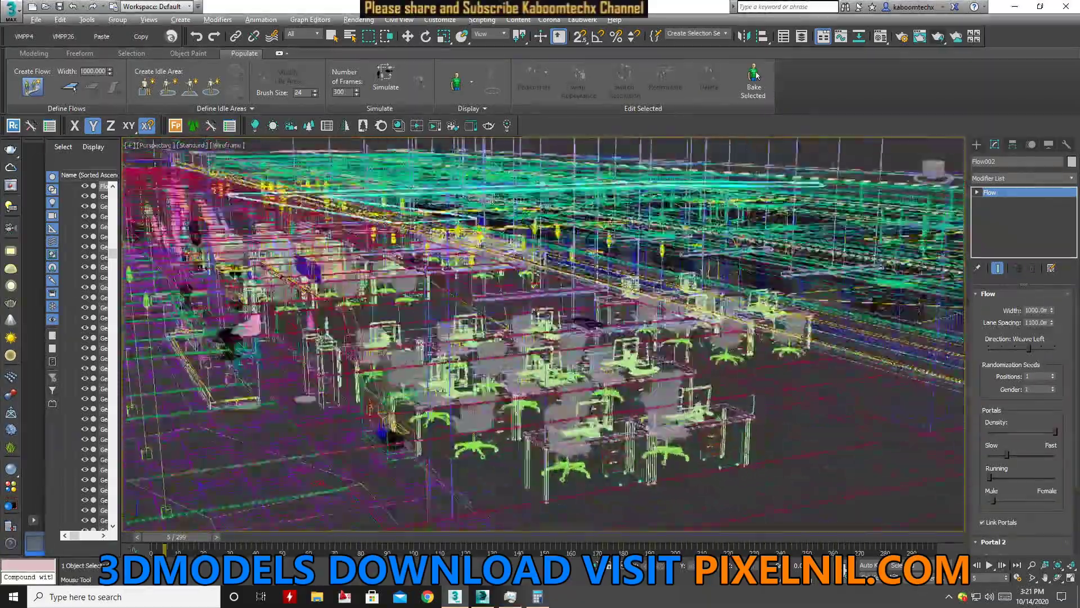
key(c)
click(534, 222)
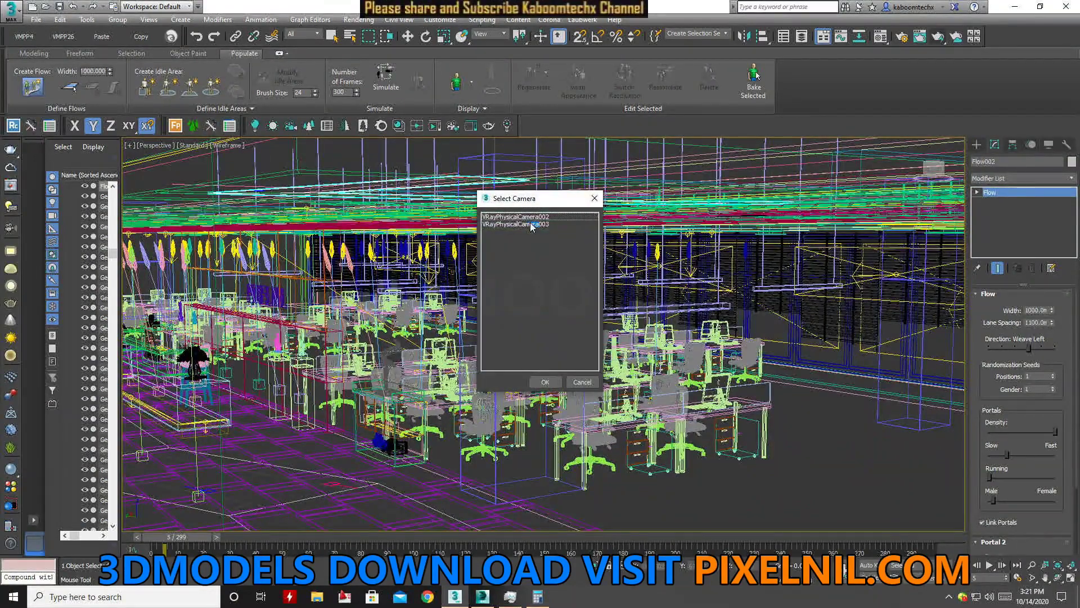
Set the viewport to look through VRayPhysicalCamera002
key(Return)
key(c)
click(535, 218)
key(Return)
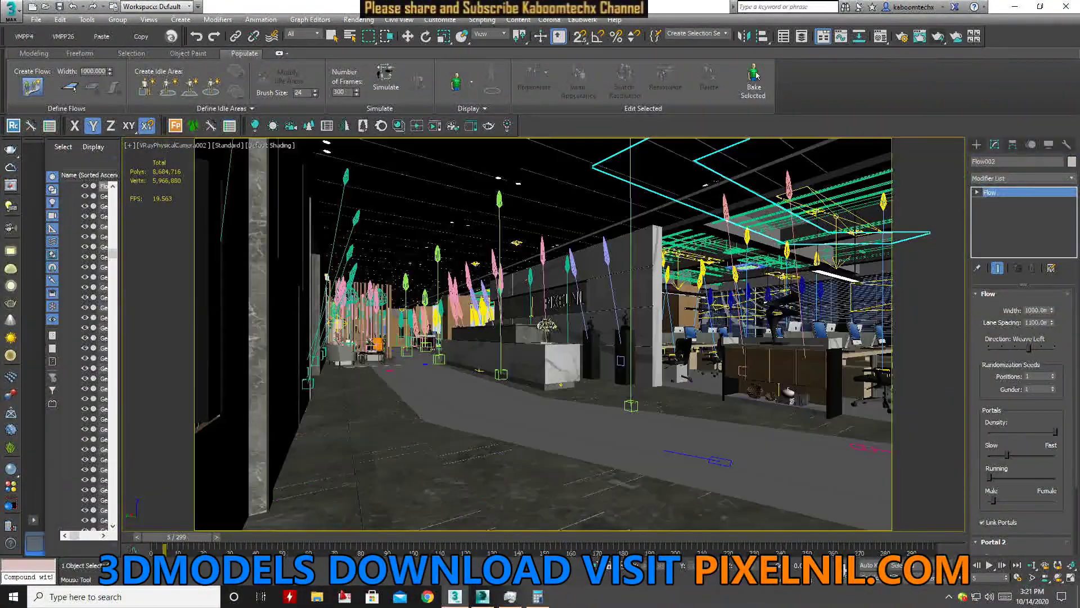
Lower Flow002 to about 28.828mm height, just above the lobby floor
click(403, 37)
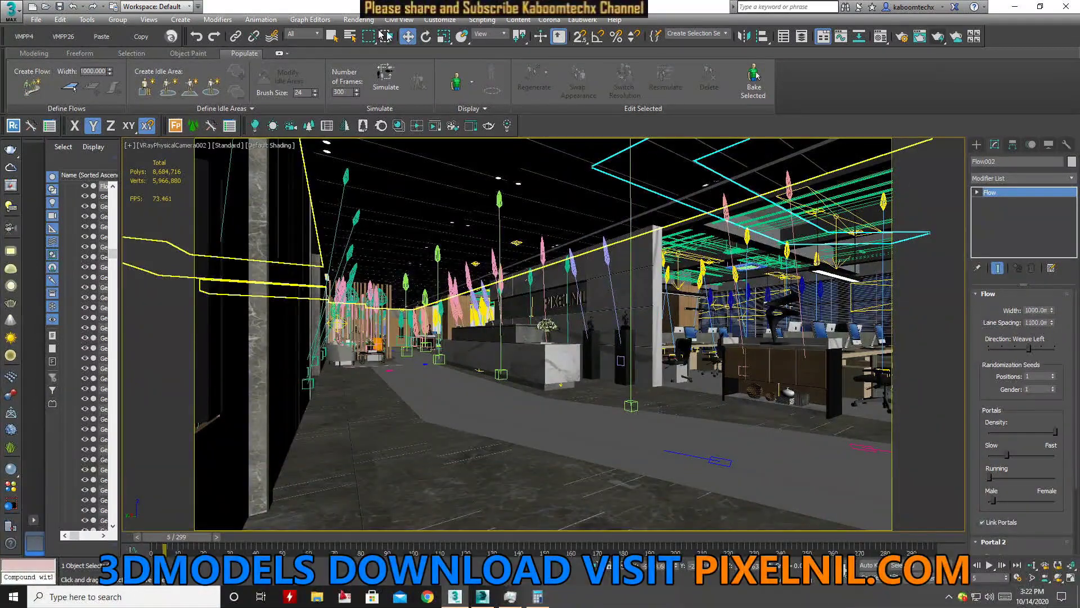
right_click(406, 36)
drag(410, 288, 441, 498)
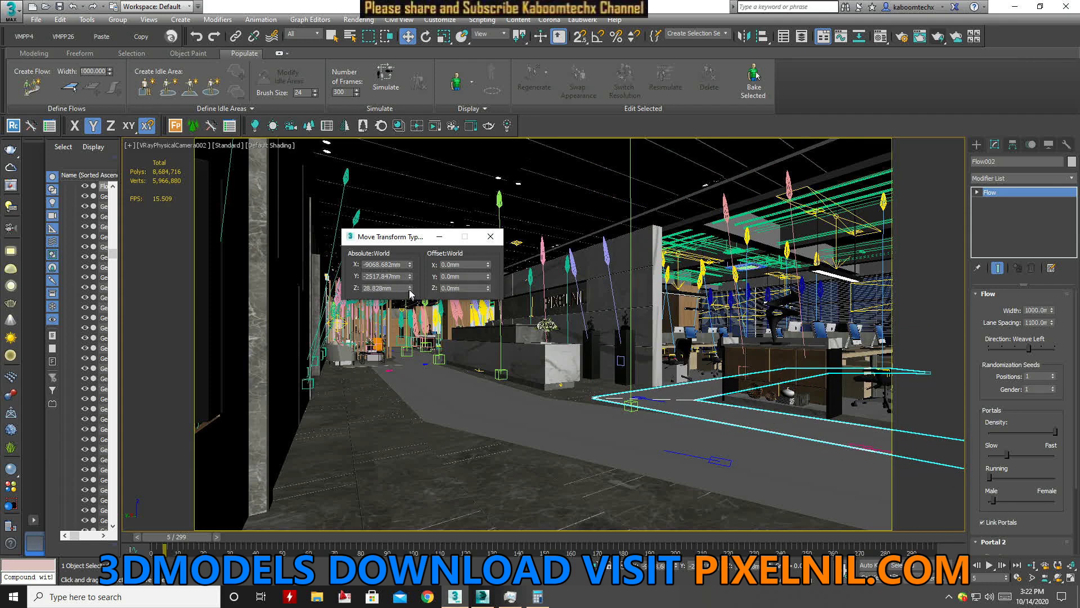
Set Flow002's Absolute Z height to exactly 0
right_click(410, 289)
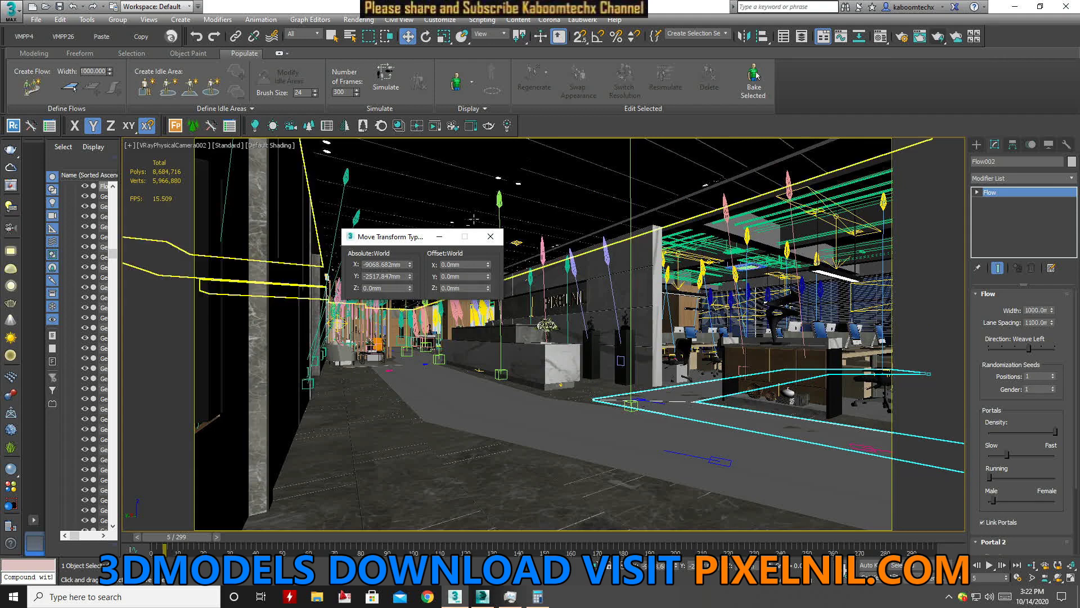
click(490, 236)
click(838, 401)
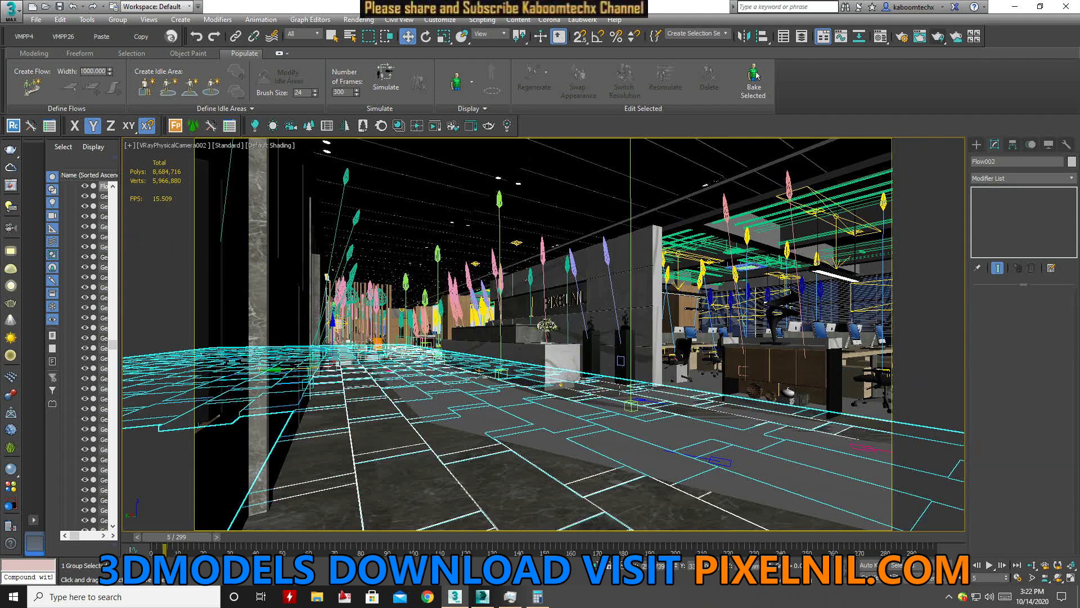
Select Flow001, save the scene, and run the Populate simulation
click(836, 388)
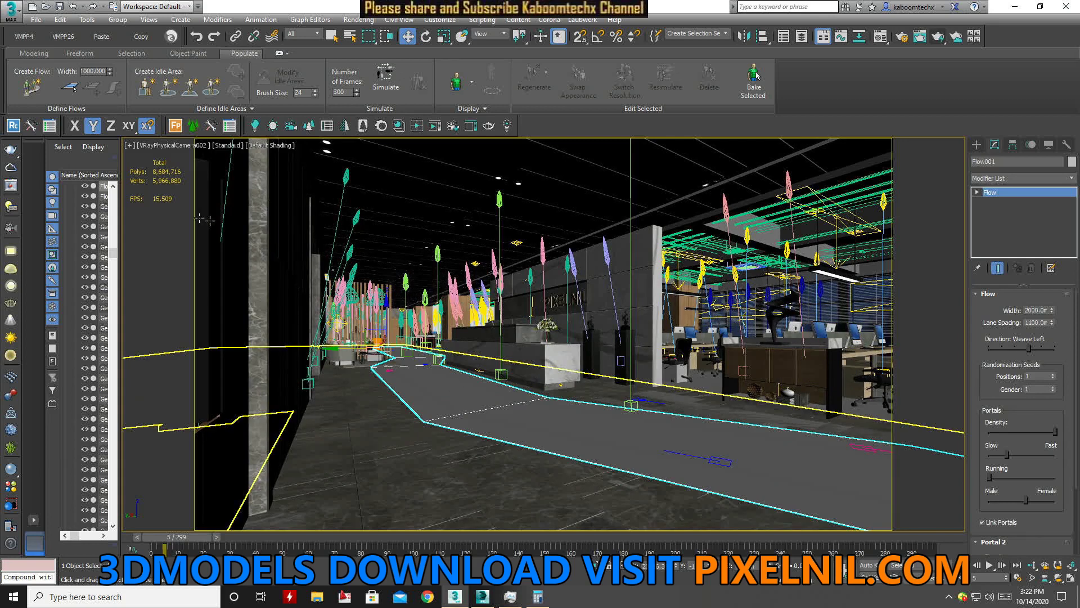
key(ctrl+s)
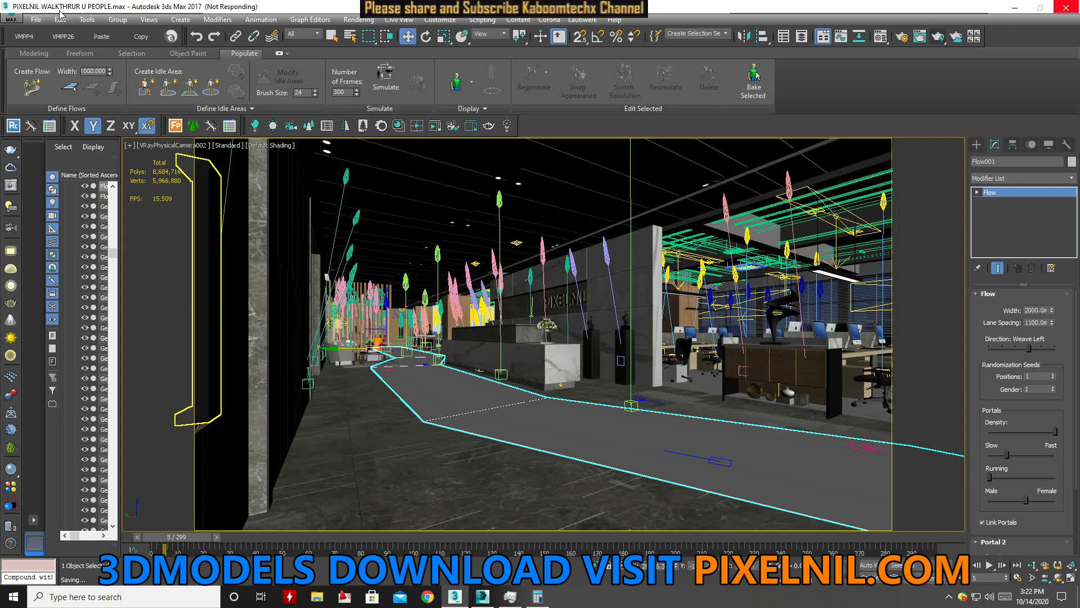
click(386, 78)
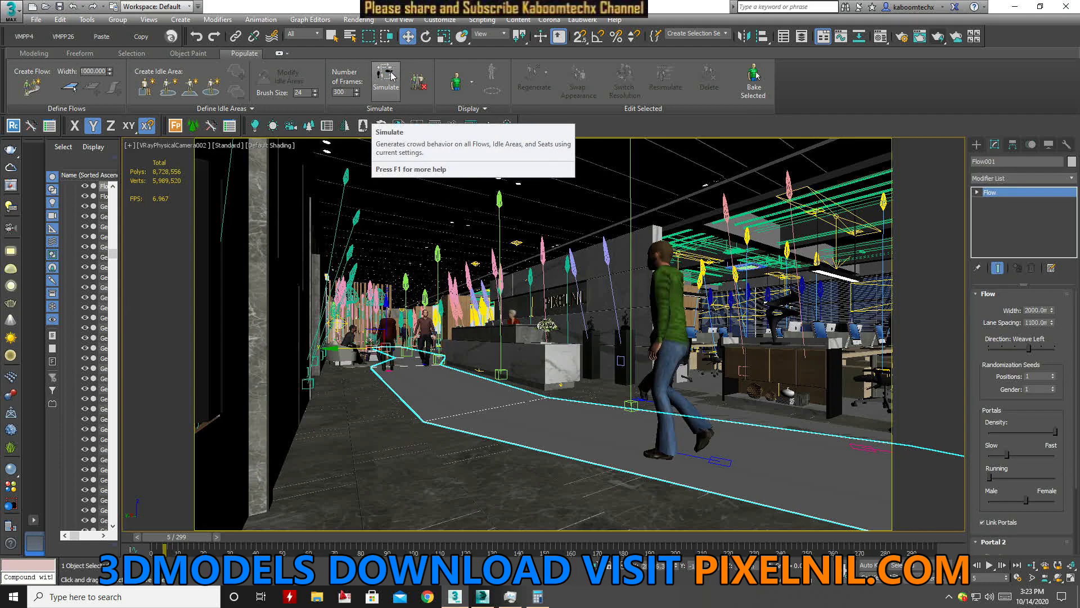
Play the crowd animation from frame 0, then scrub to frames ~95 and ~192
drag(165, 538, 153, 540)
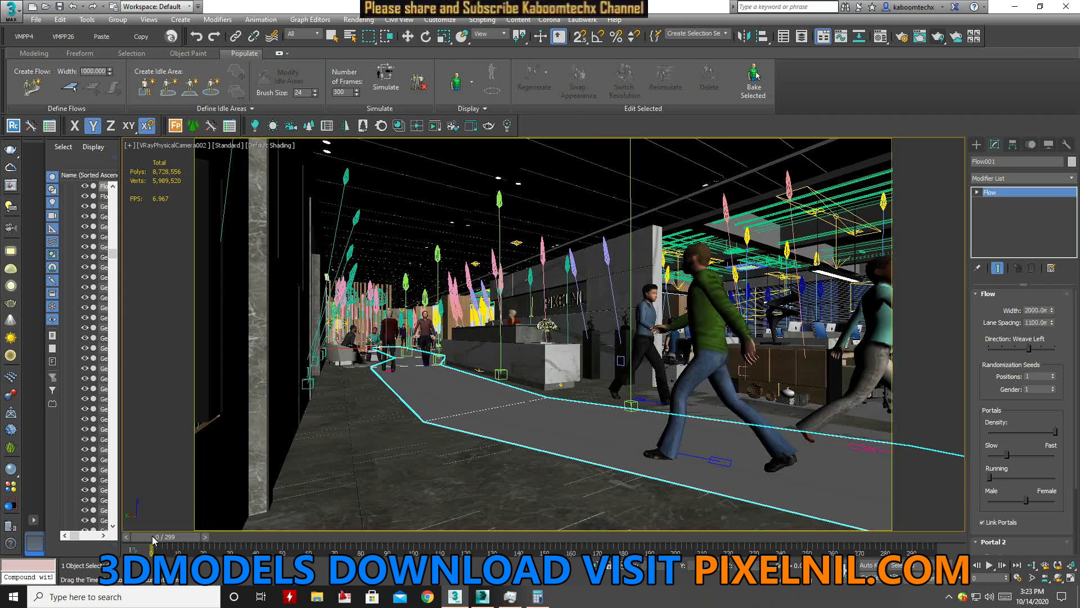
key(slash)
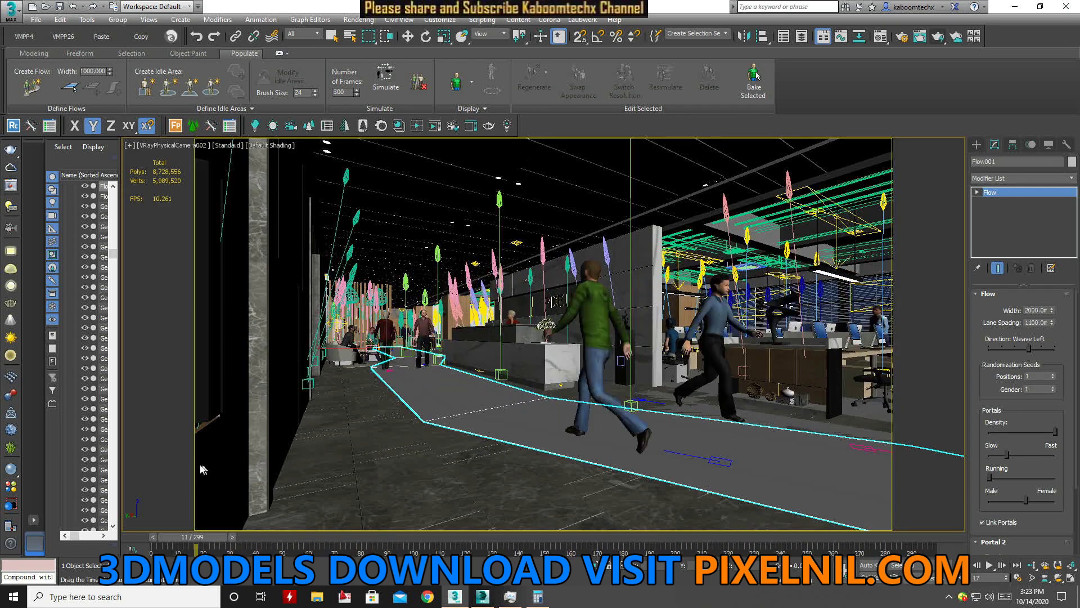
key(w)
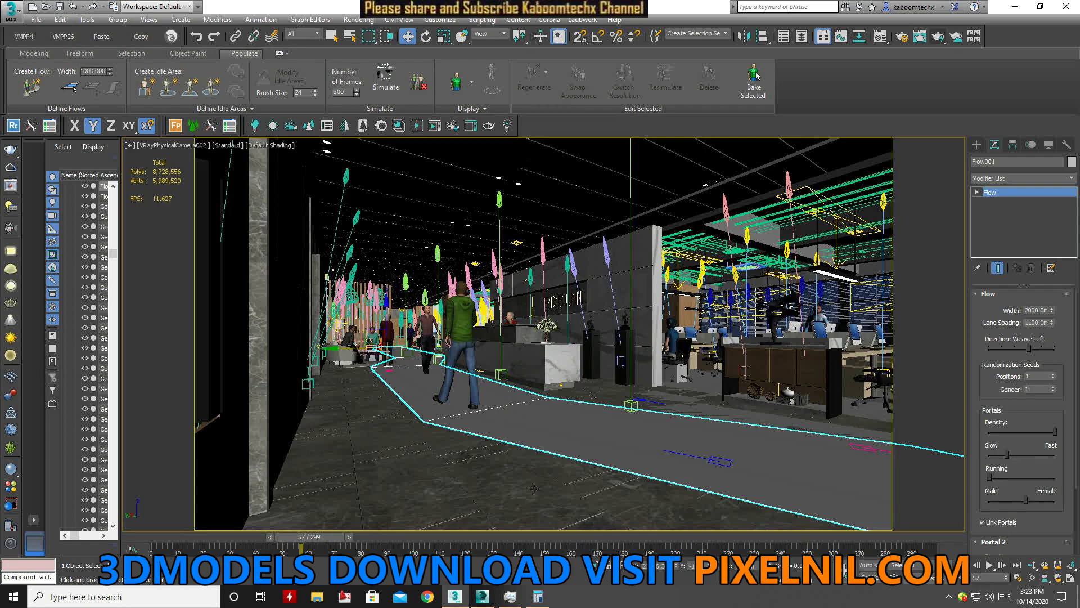
drag(331, 543, 433, 549)
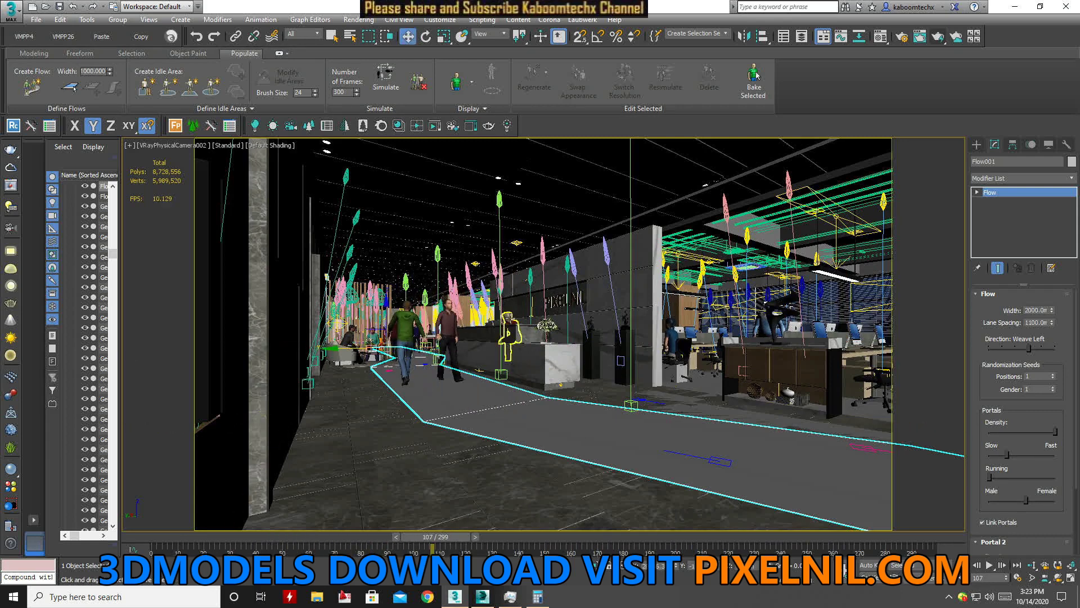
click(508, 338)
mouse_move(433, 548)
mouse_down()
mouse_move(670, 553)
mouse_move(171, 523)
mouse_move(728, 548)
mouse_up()
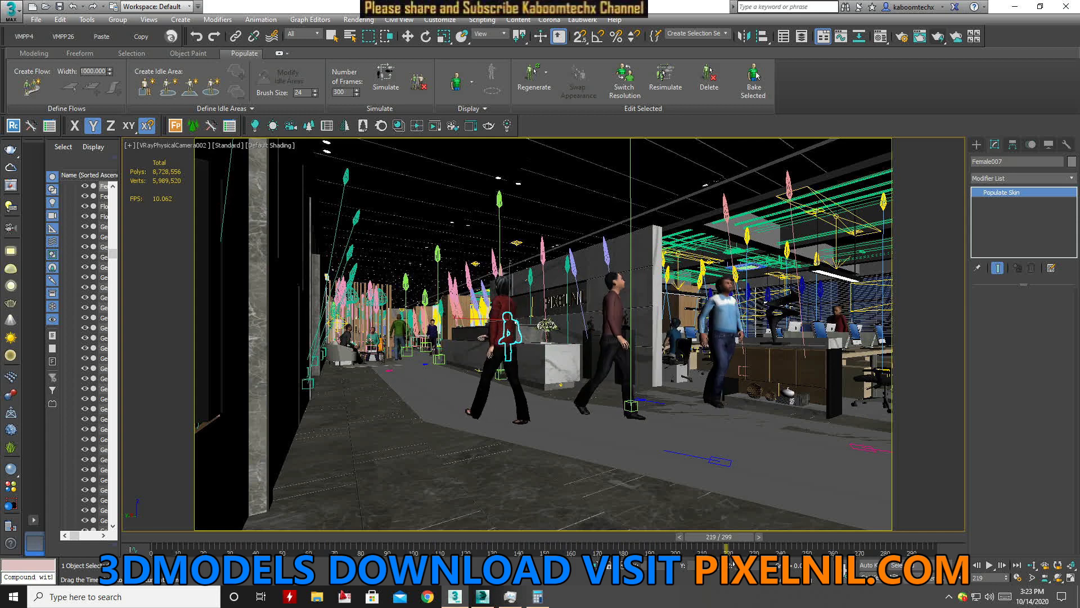
Apply Switch Resolution to the maroon-shirt man, blue-shirt man and red-coat woman
drag(729, 548, 754, 565)
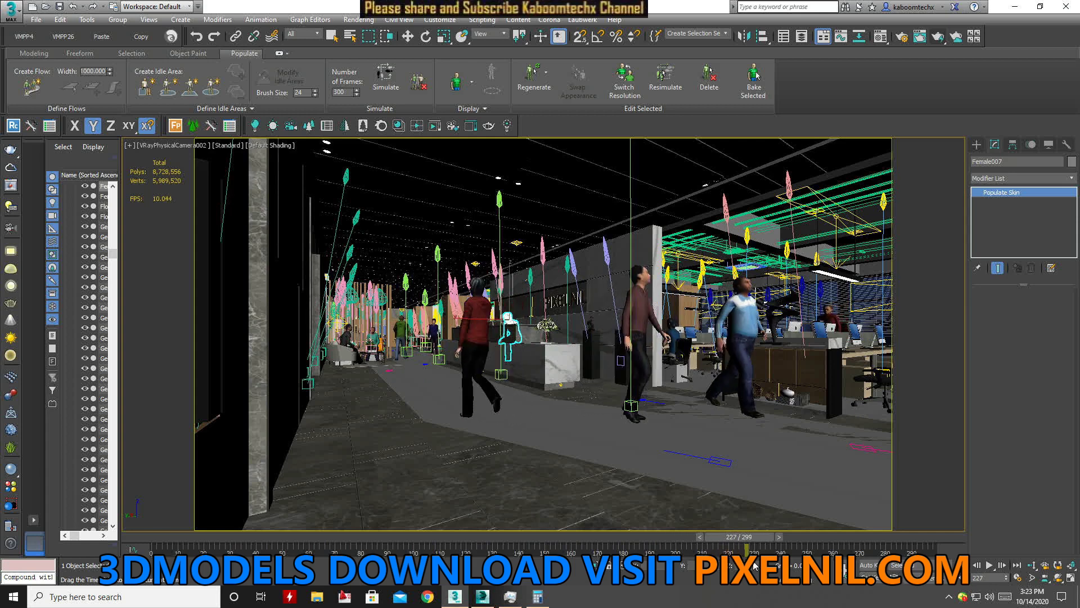
key(w)
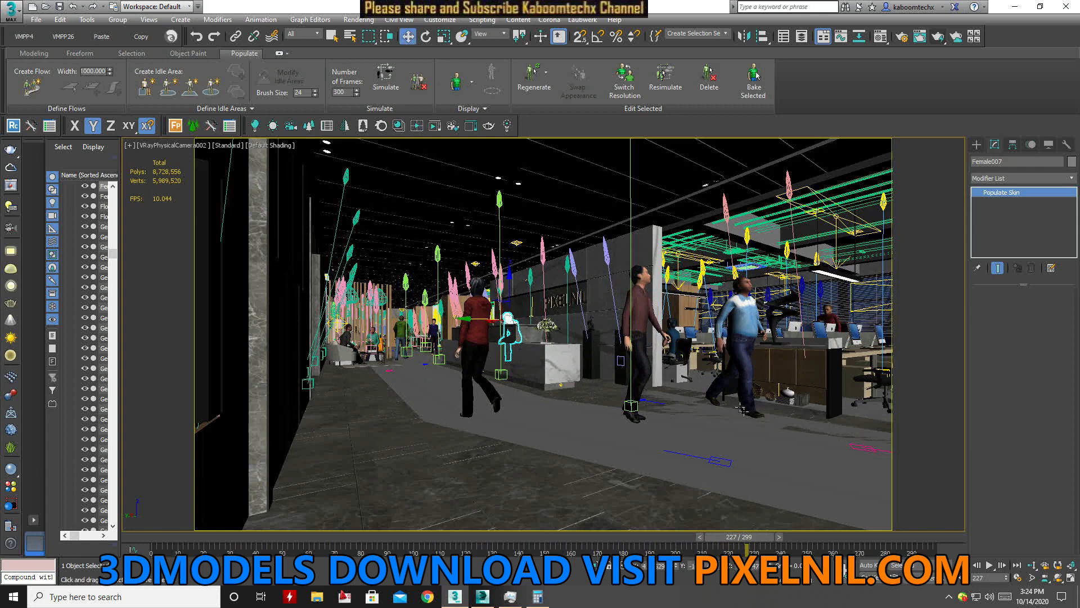
click(650, 304)
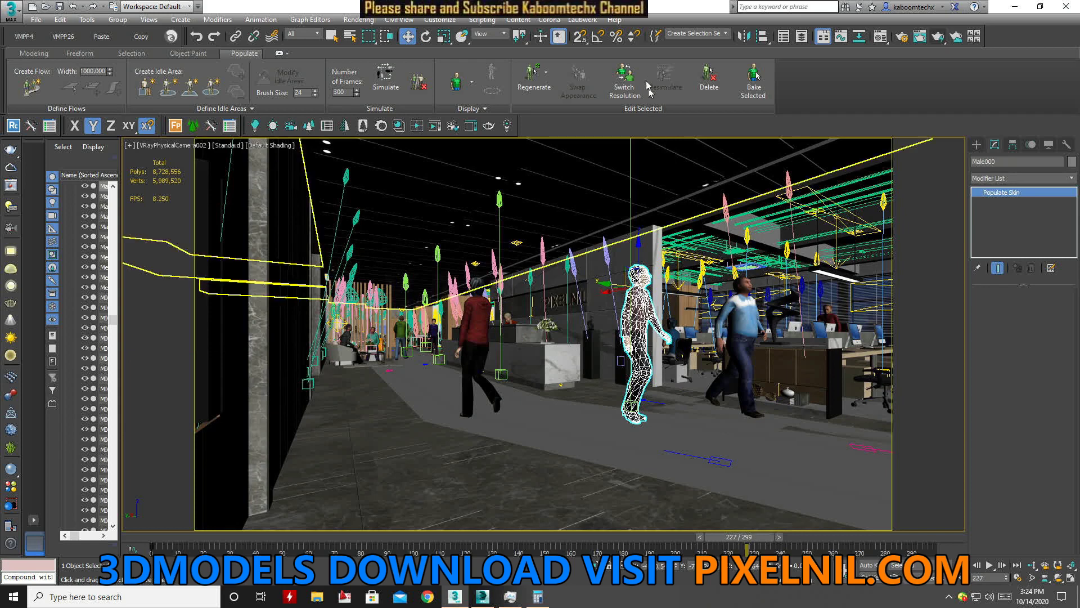
click(623, 79)
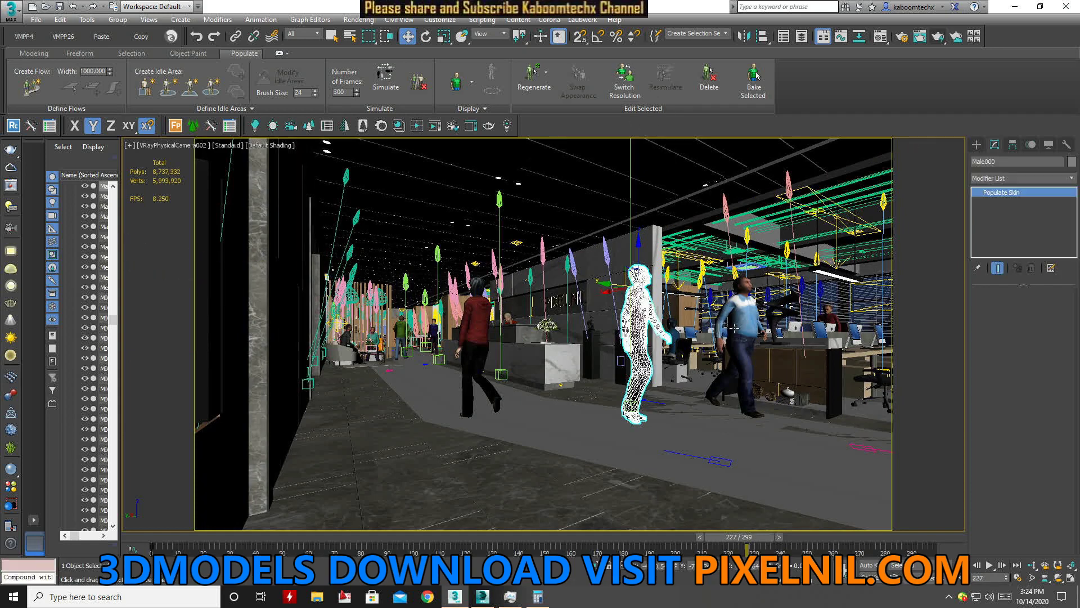
click(753, 372)
click(621, 80)
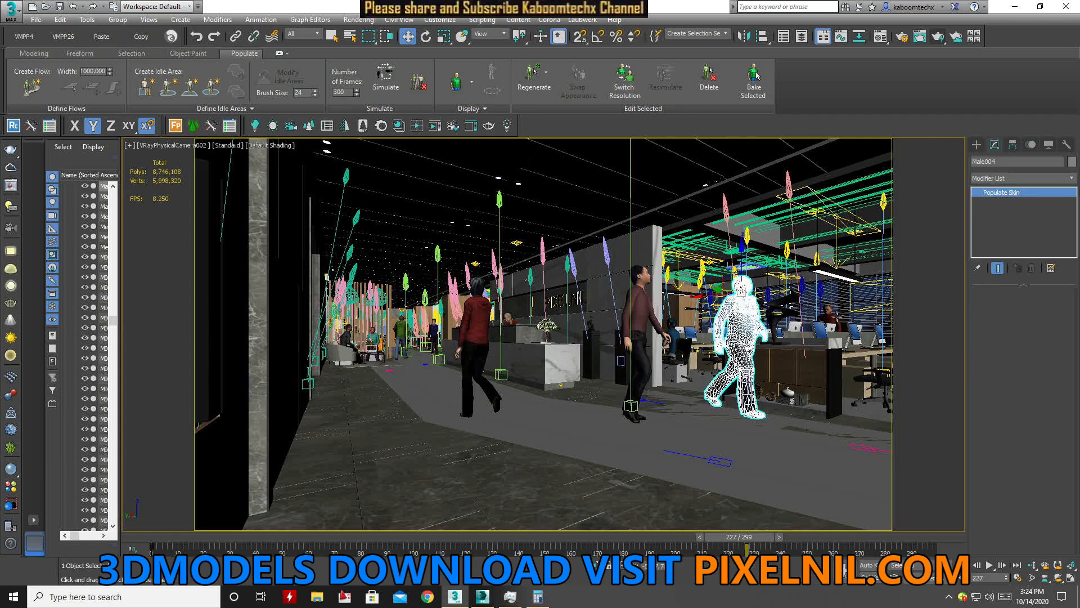
click(478, 327)
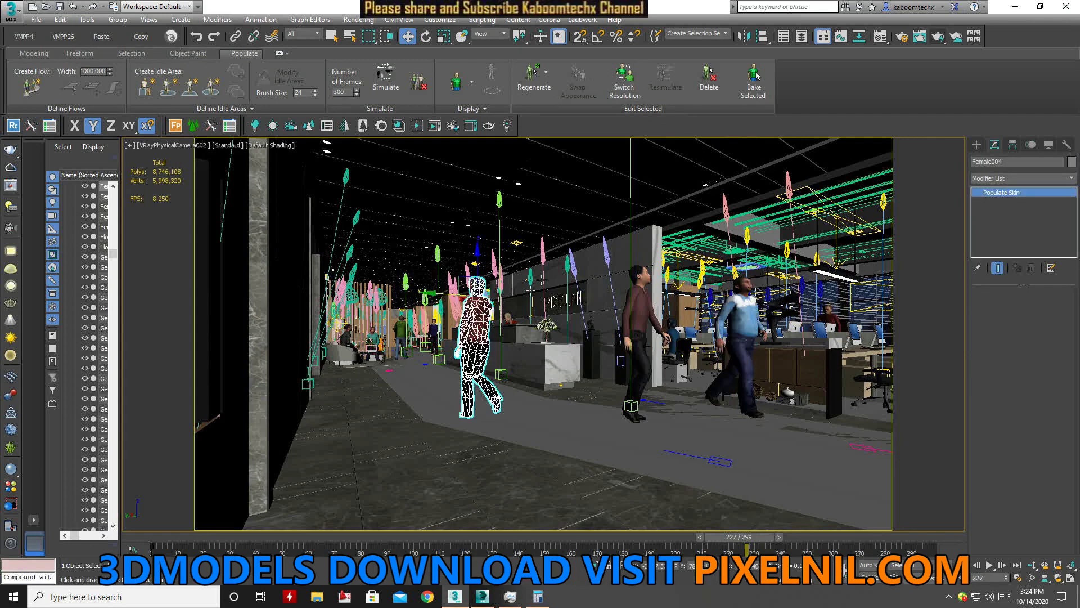
click(623, 82)
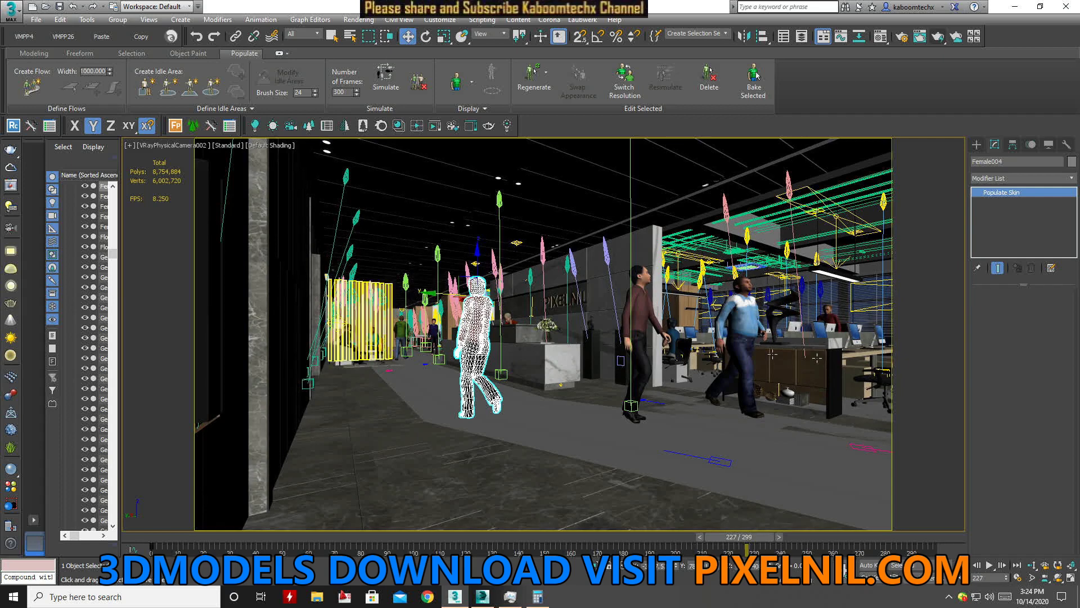
click(833, 314)
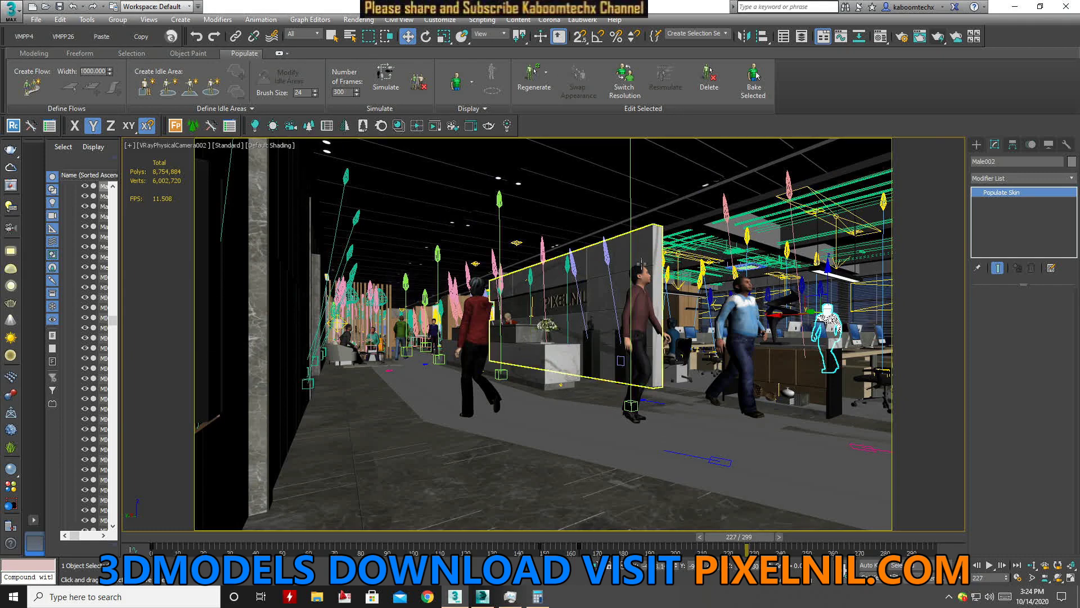
Render the lobby camera in V-Ray and zoom around the finished frame buffer image
click(941, 37)
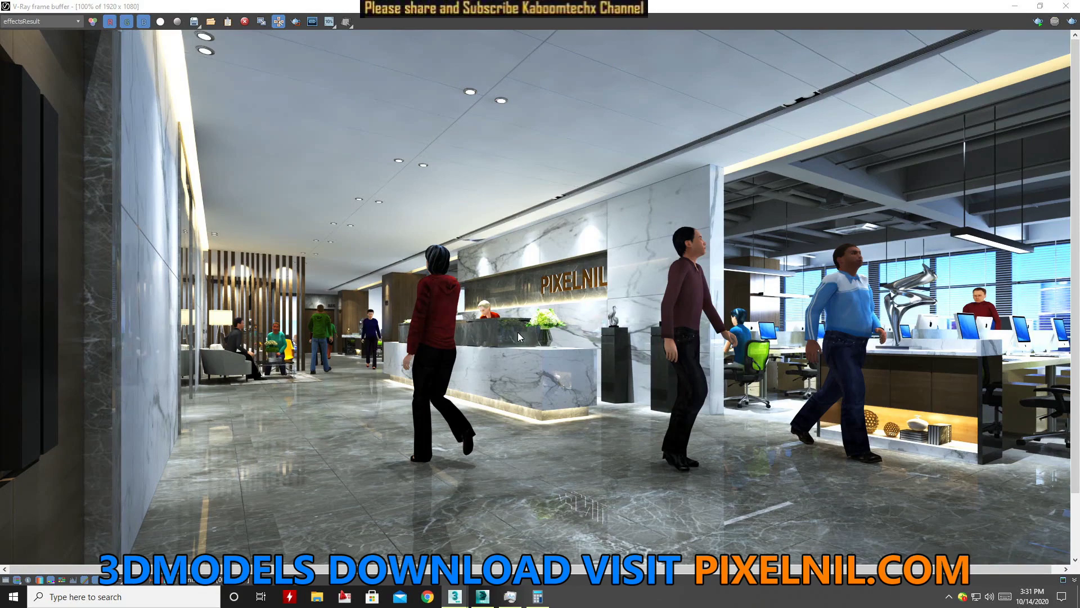
scroll(701, 327, down, 2)
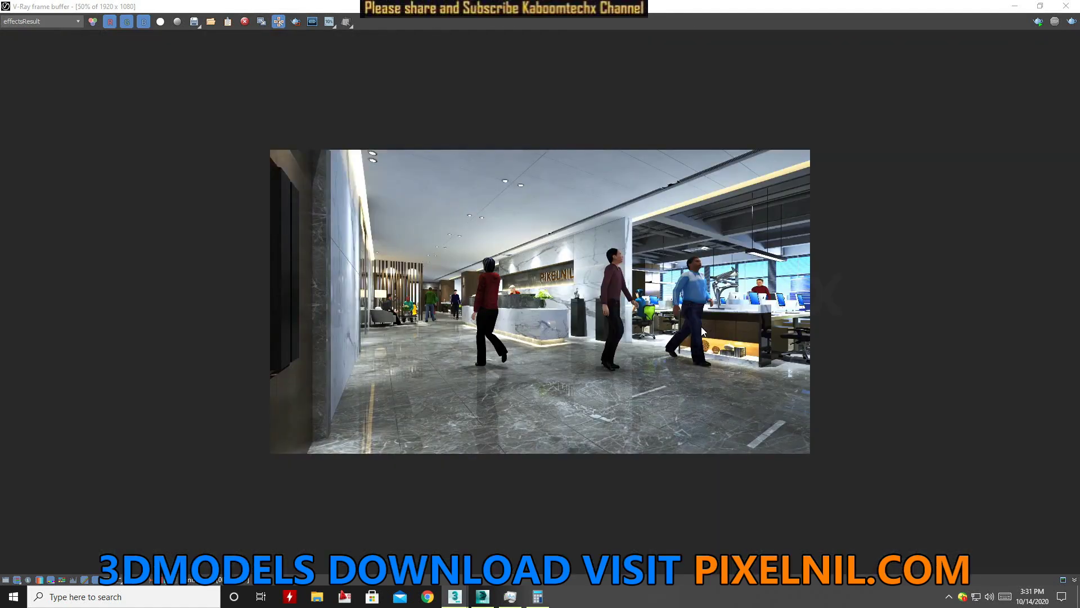
scroll(472, 315, up, 2)
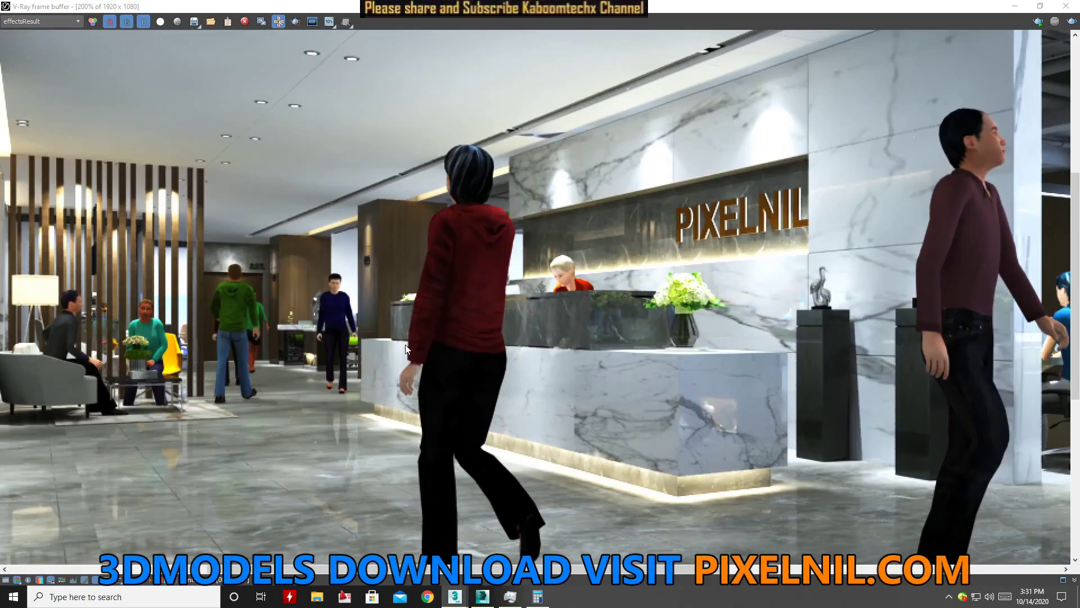
scroll(191, 333, down, 1)
scroll(208, 338, up, 1)
scroll(326, 343, down, 1)
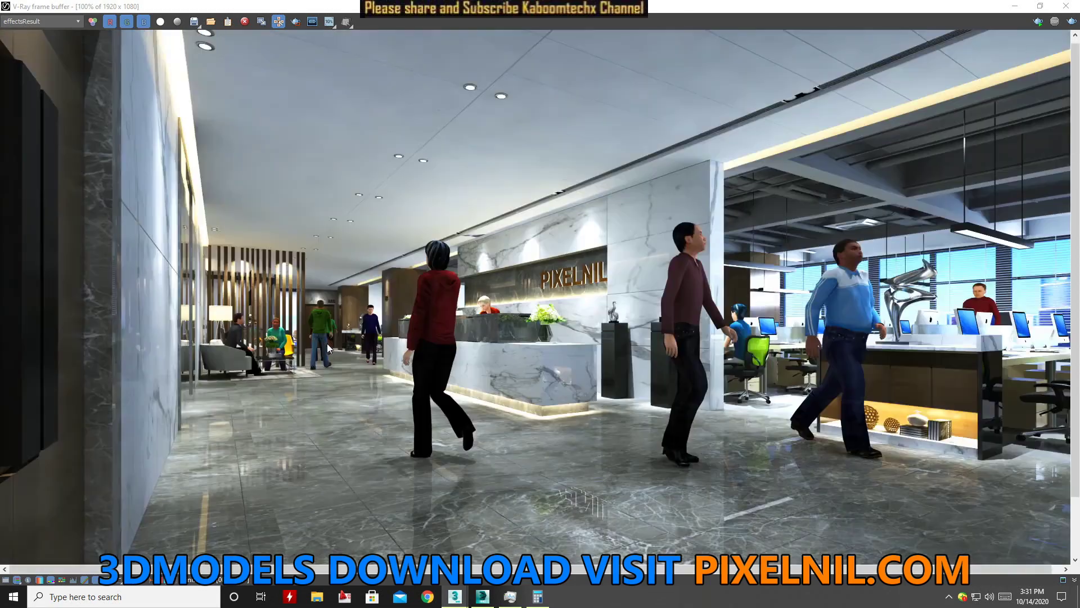
scroll(433, 332, down, 1)
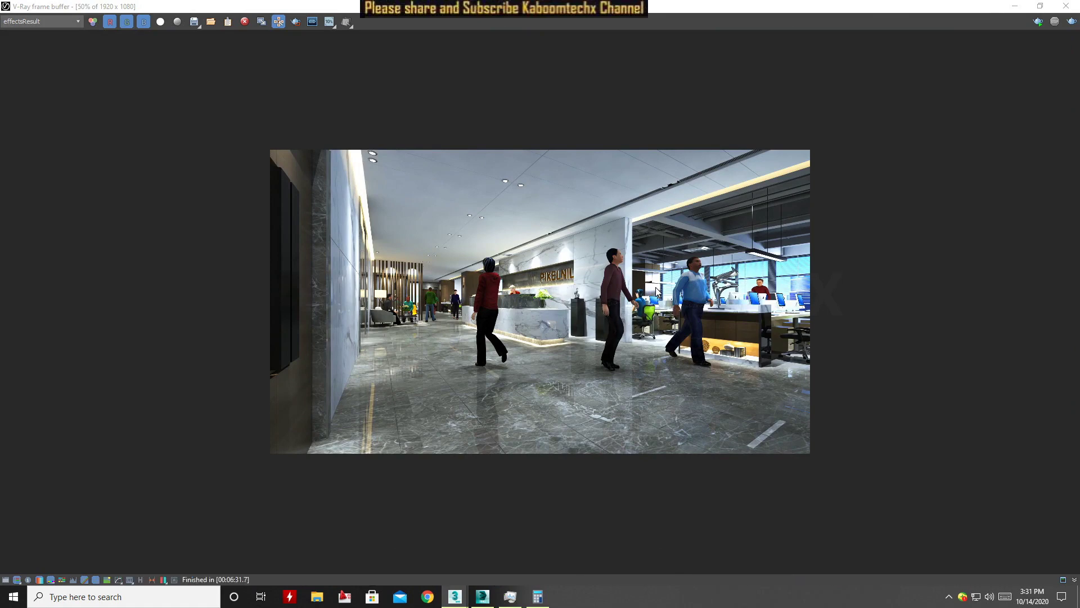
scroll(625, 338, up, 1)
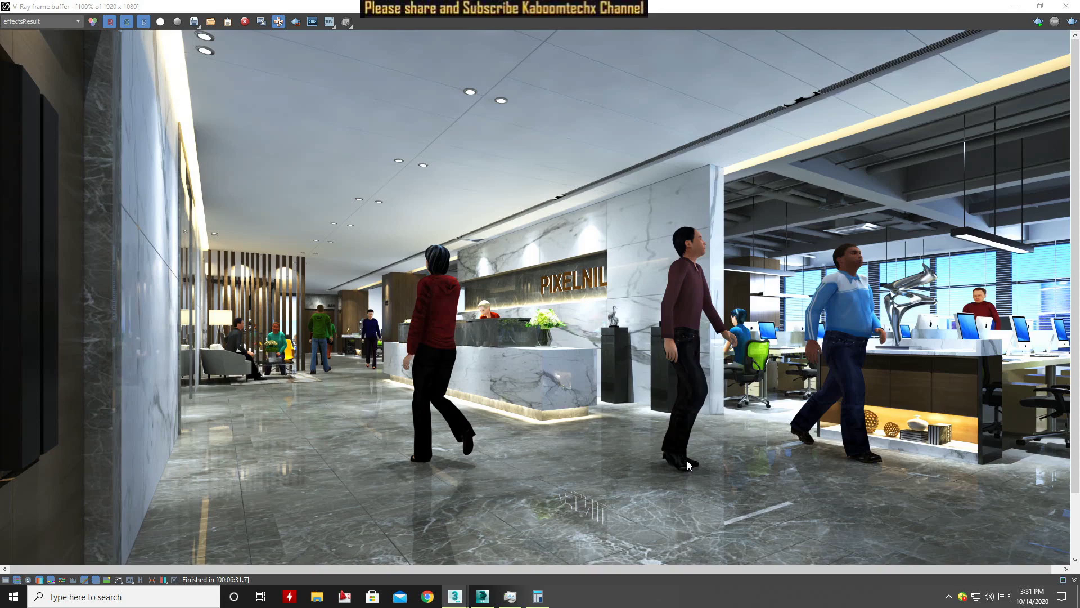
click(1039, 6)
Move the V-Ray frame buffer window to the lower right of the screen
scroll(514, 270, down, 1)
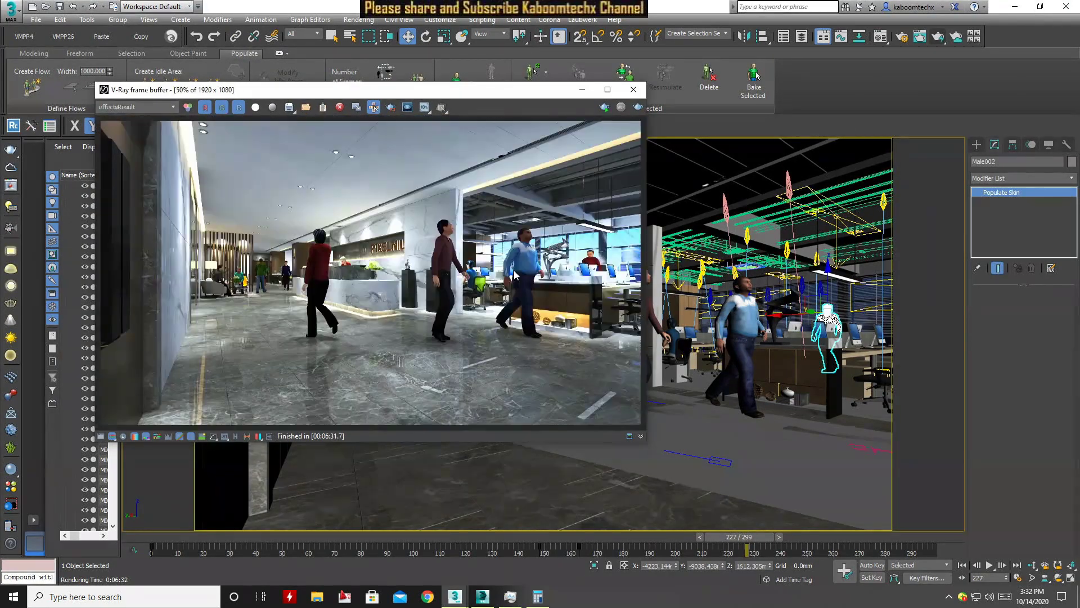
drag(538, 94, 377, 397)
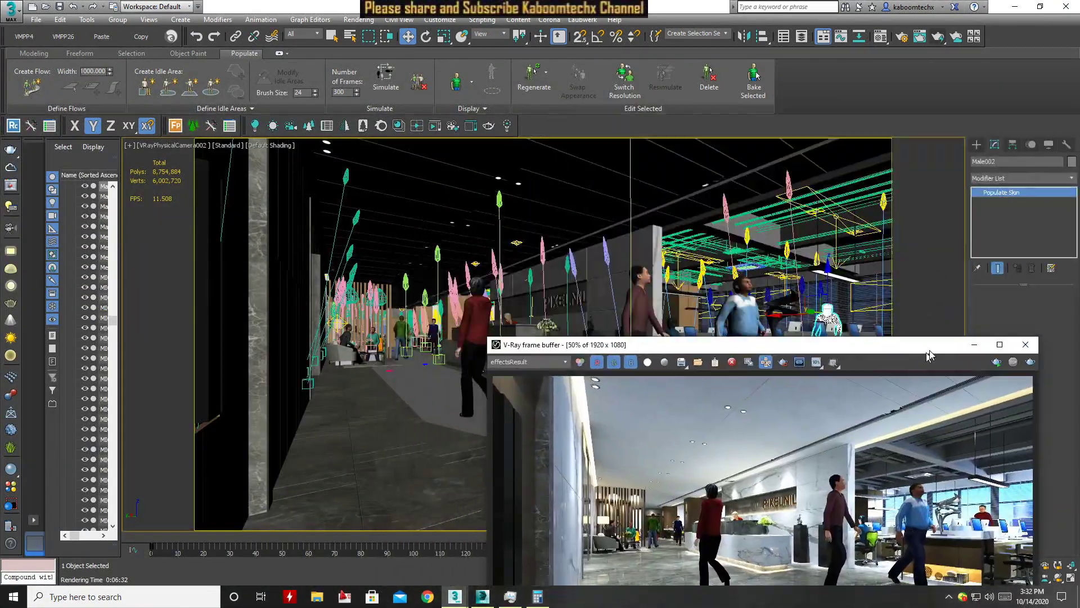
drag(377, 396, 931, 348)
Scrub the crowd animation from start to end and close the frame buffer
drag(293, 539, 152, 539)
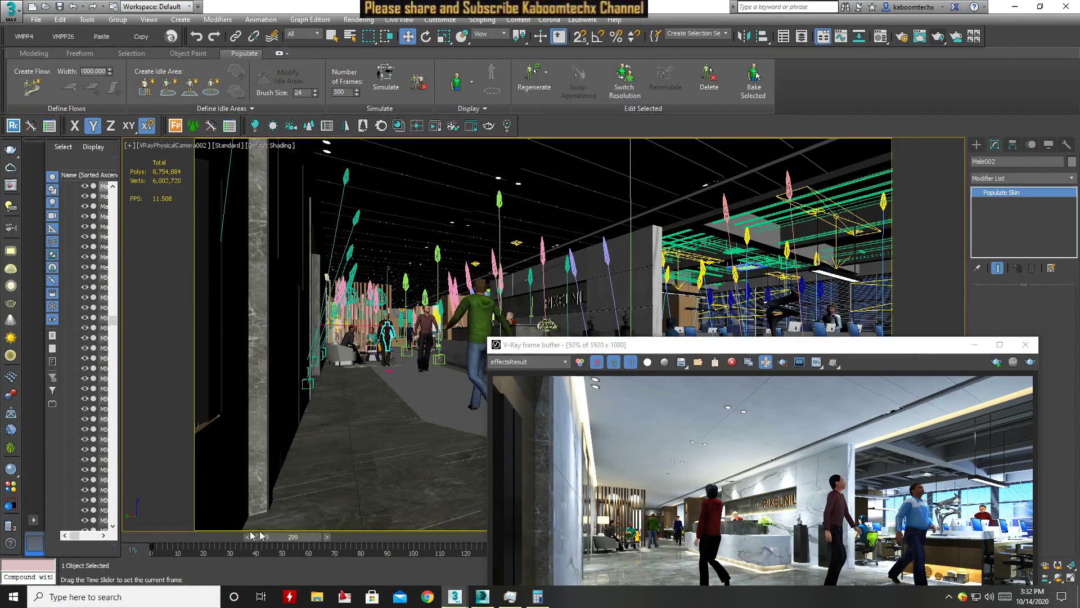
drag(224, 544, 634, 528)
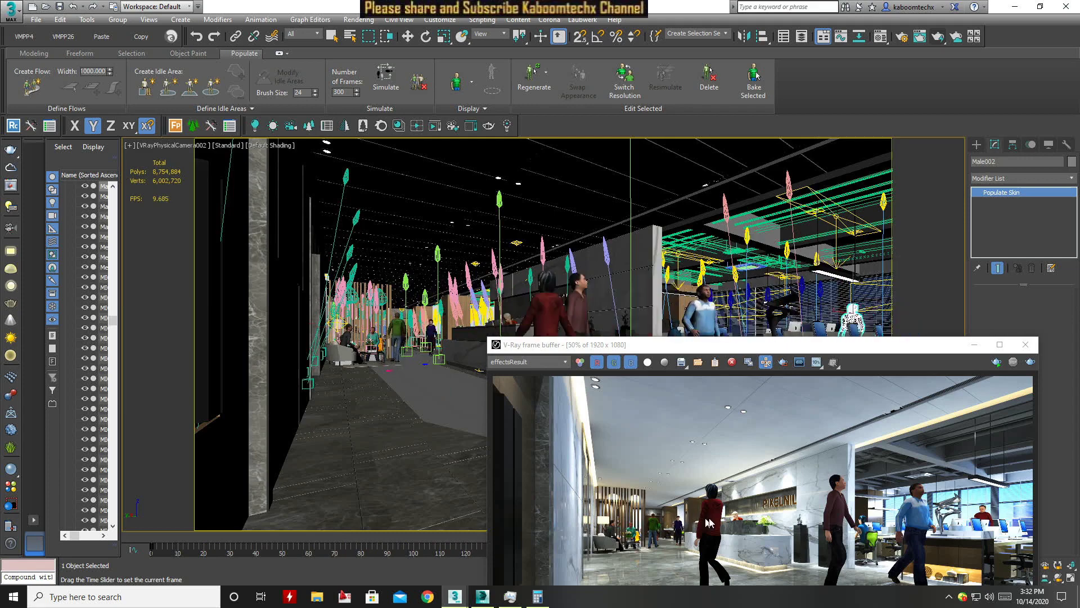
mouse_move(634, 528)
mouse_down()
mouse_move(828, 339)
mouse_move(732, 131)
mouse_move(416, 103)
mouse_up()
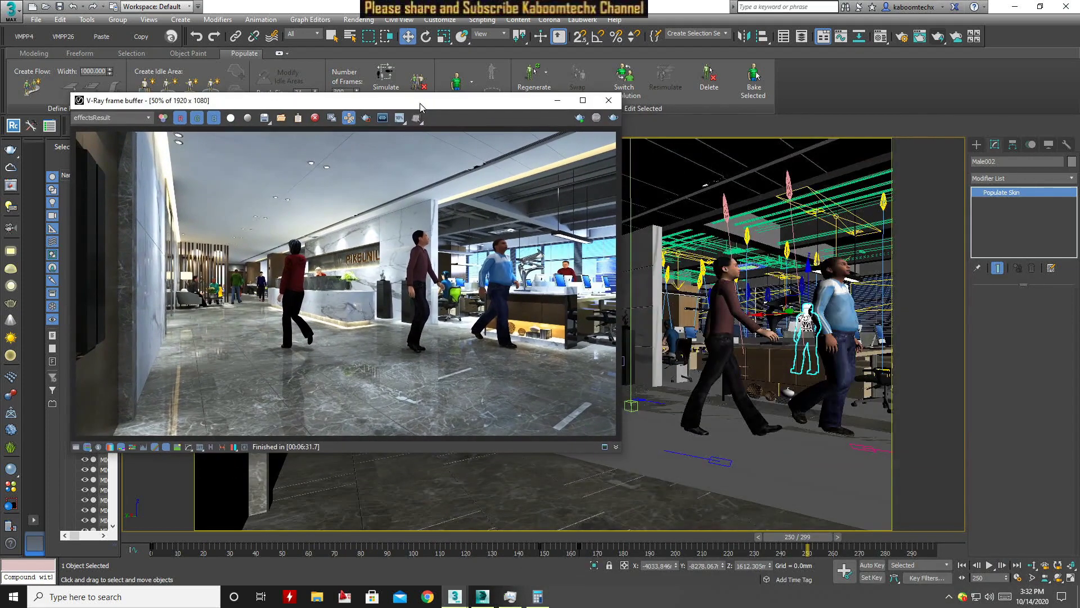
click(611, 101)
mouse_move(828, 538)
mouse_down()
mouse_move(959, 538)
mouse_move(531, 533)
mouse_move(271, 502)
mouse_up()
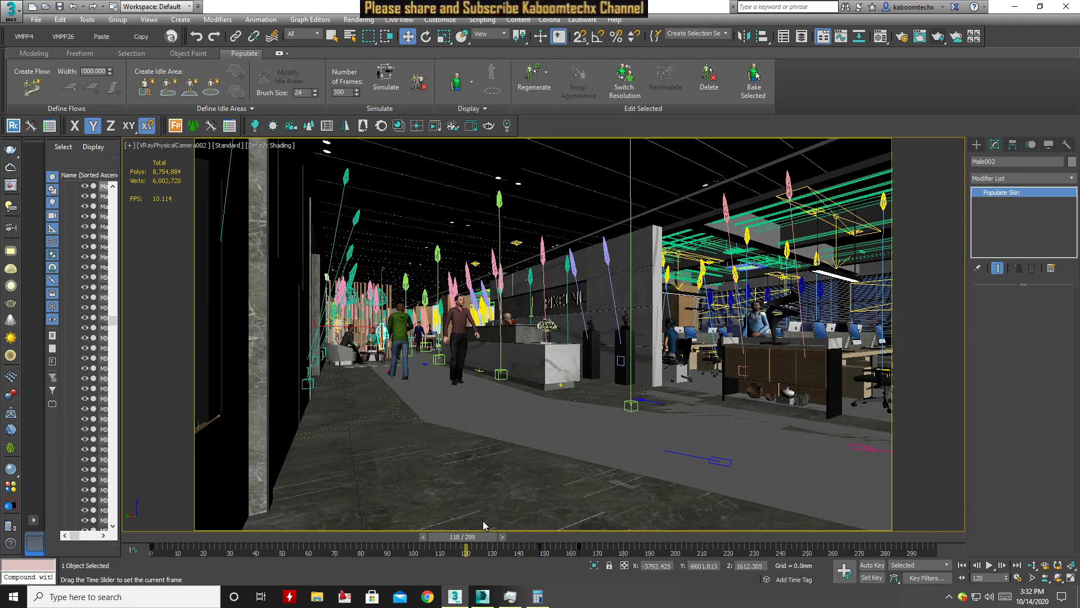
key(w)
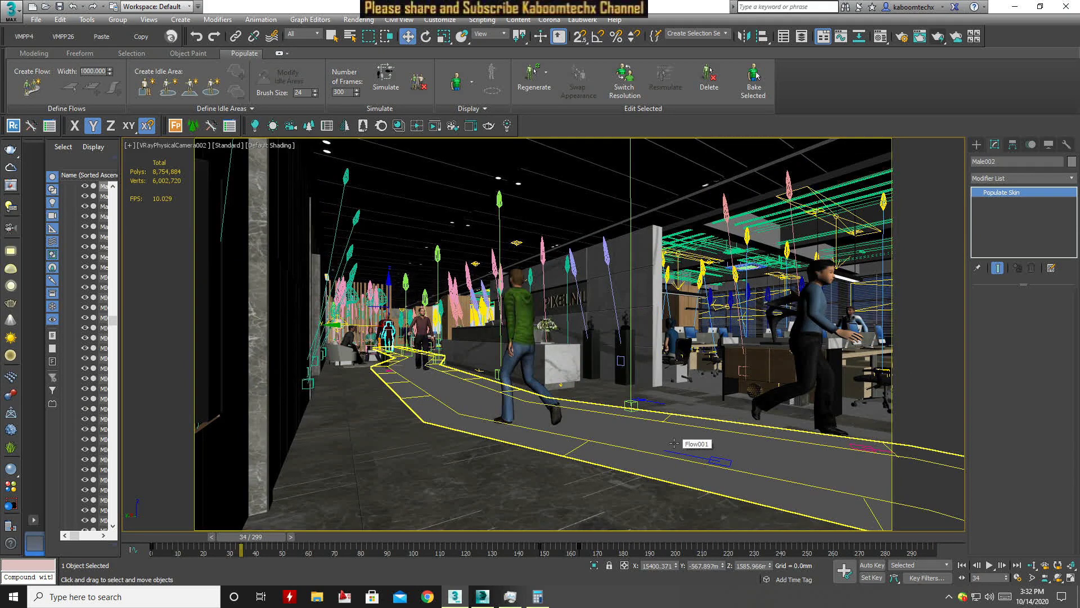
click(261, 435)
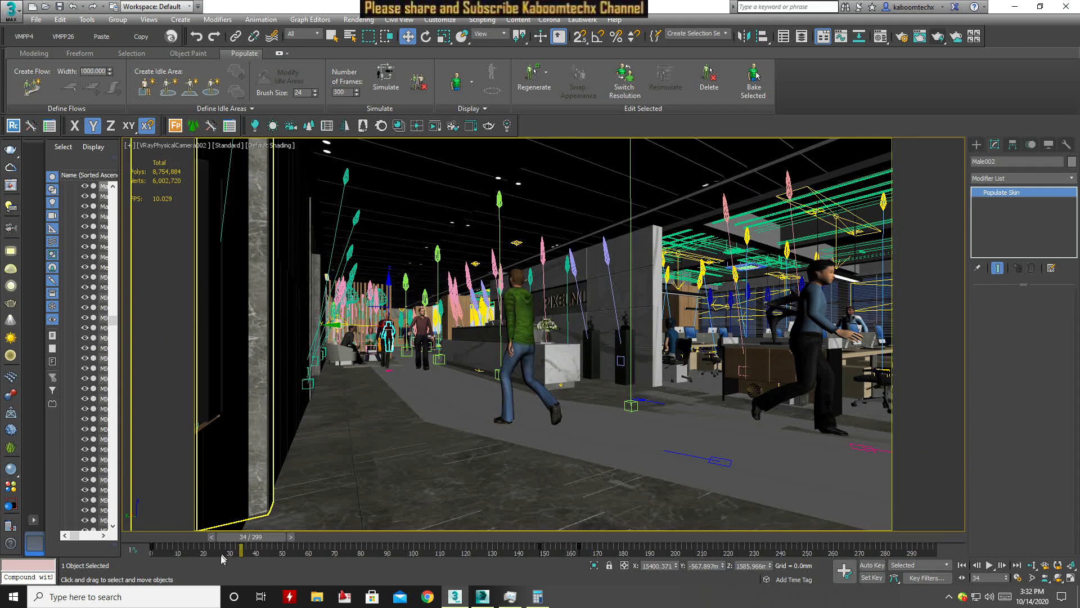
drag(256, 539, 856, 543)
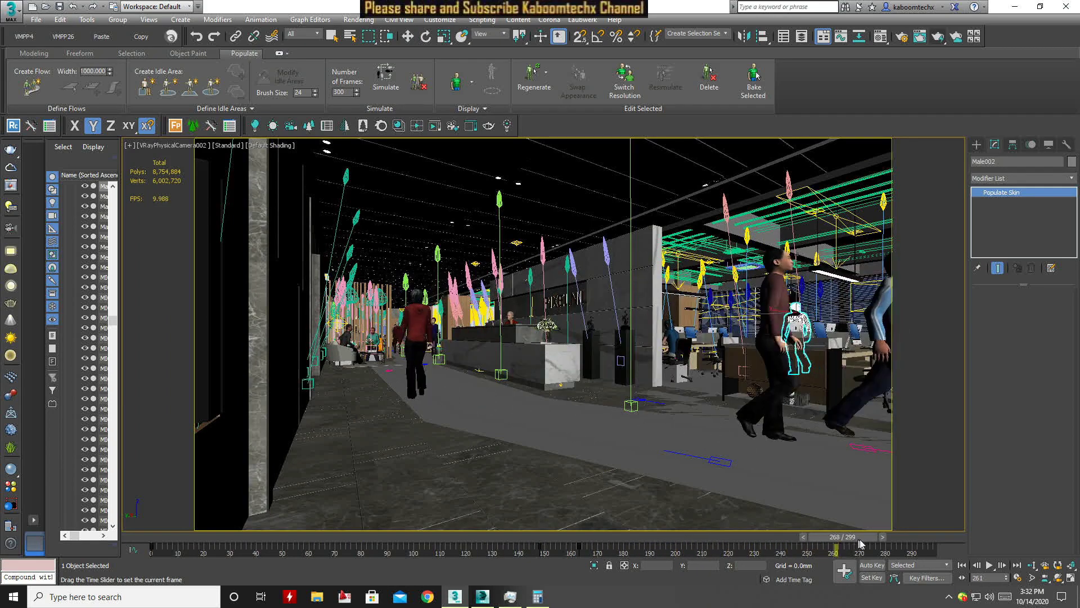
drag(856, 543, 673, 538)
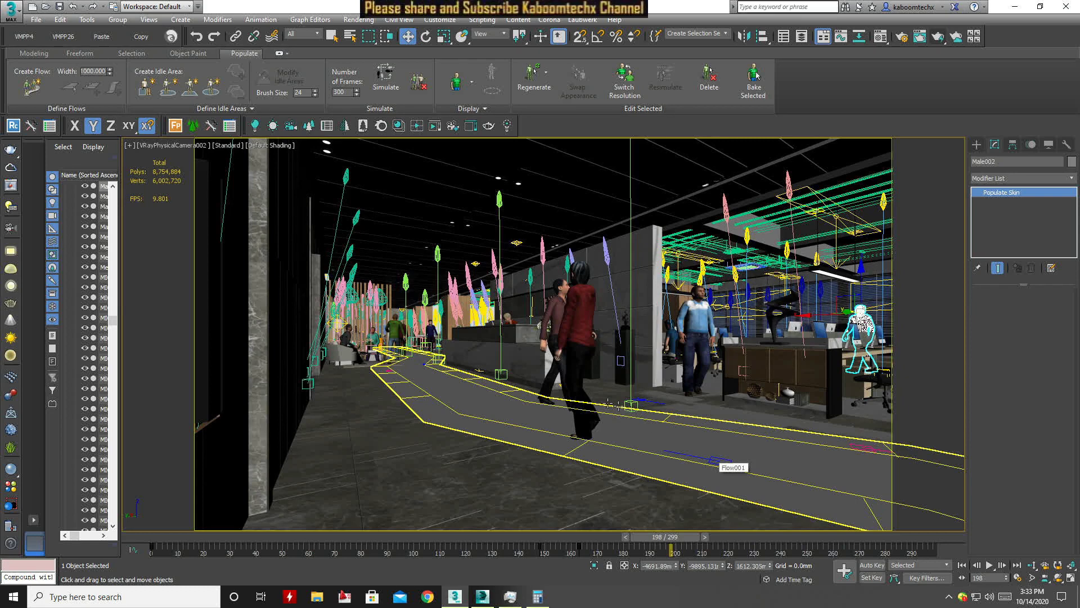
click(581, 397)
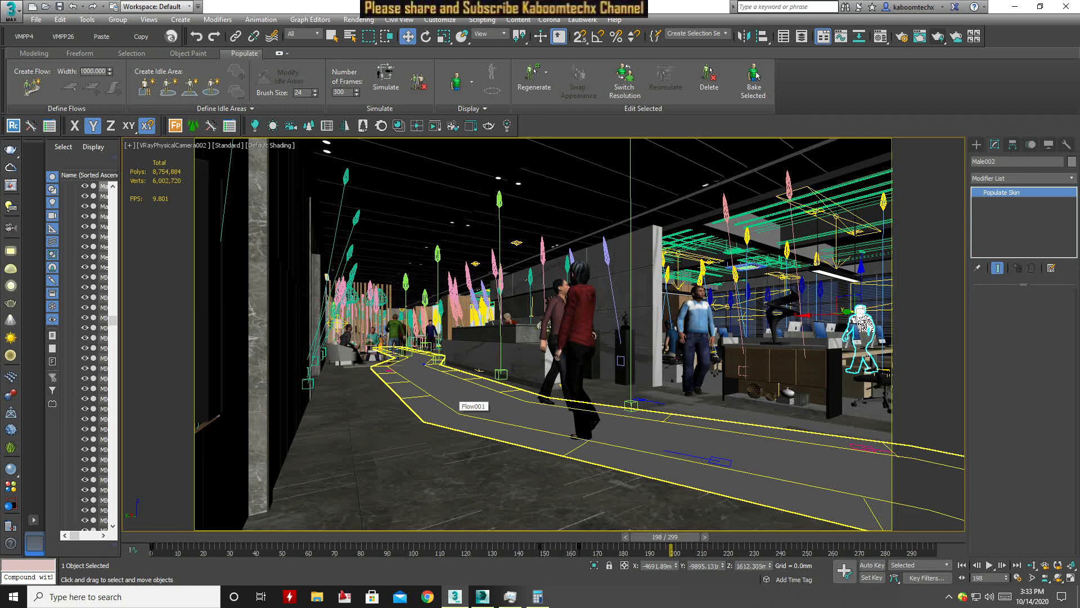
key(ctrl+z)
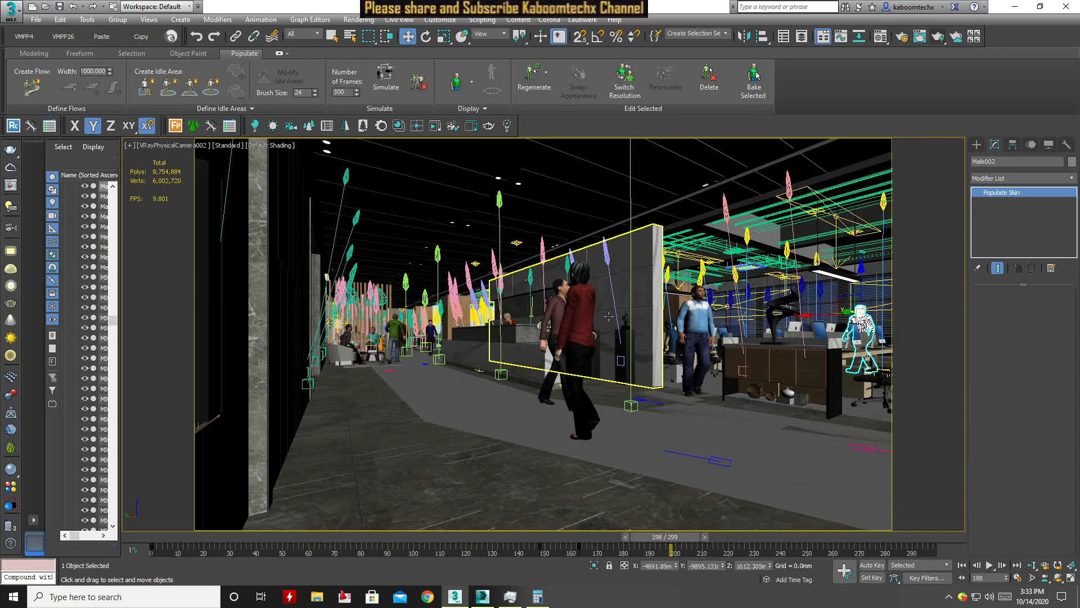